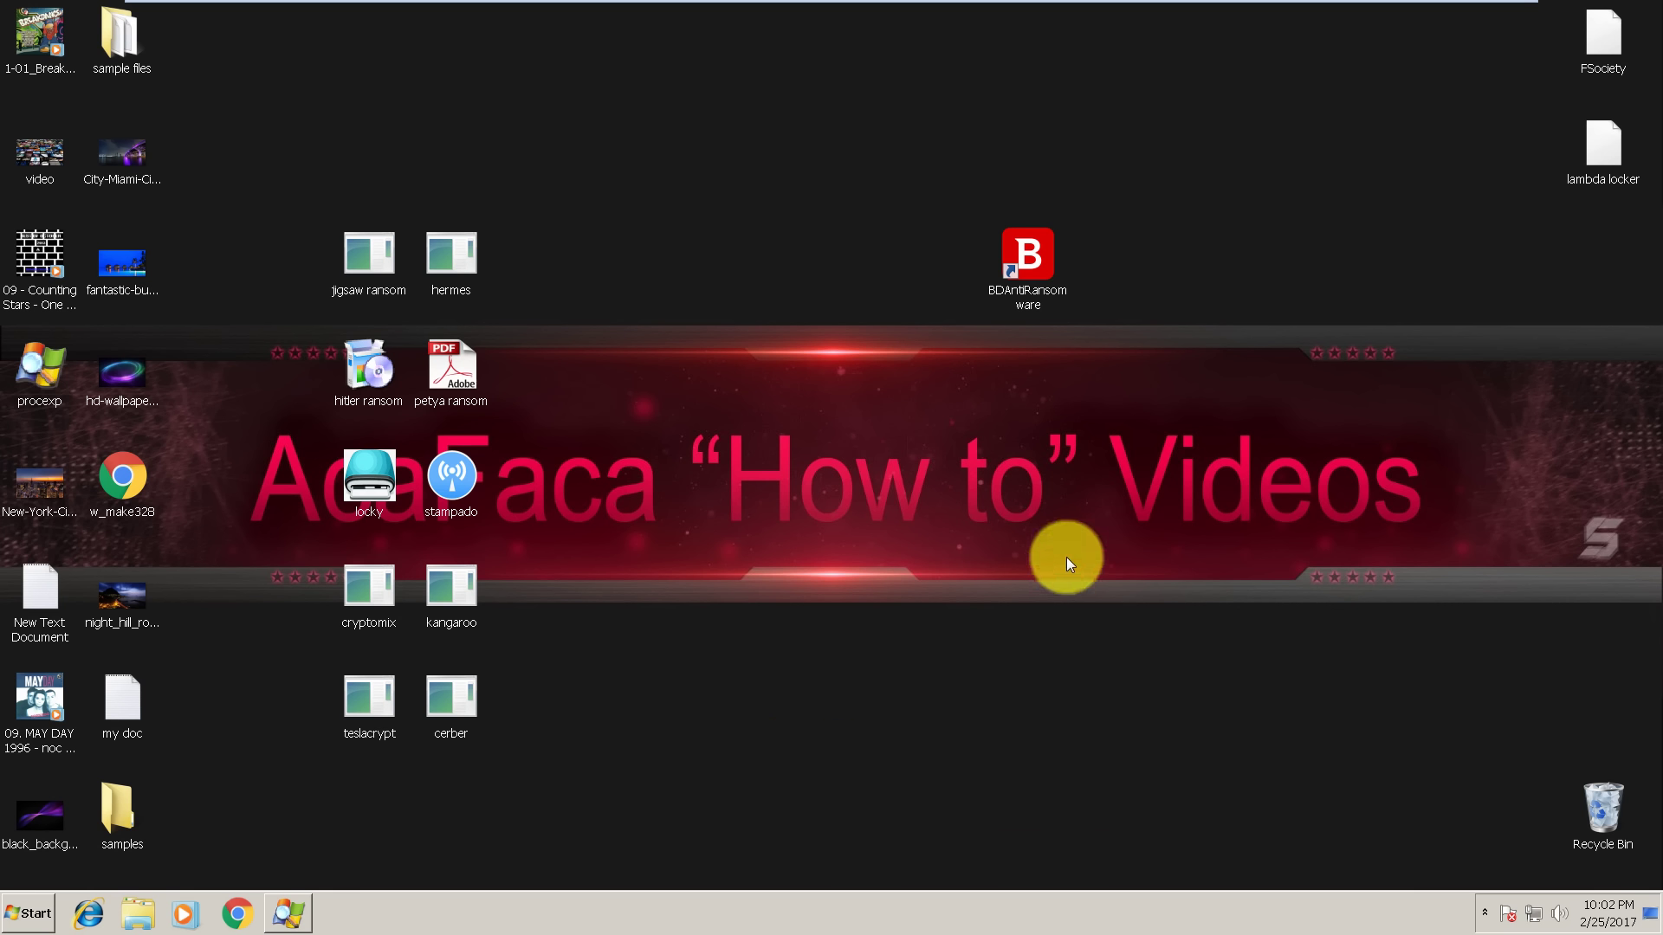
# Select the BDAntiRansomware shortcut on the desktop.
pyautogui.click(1043, 252)
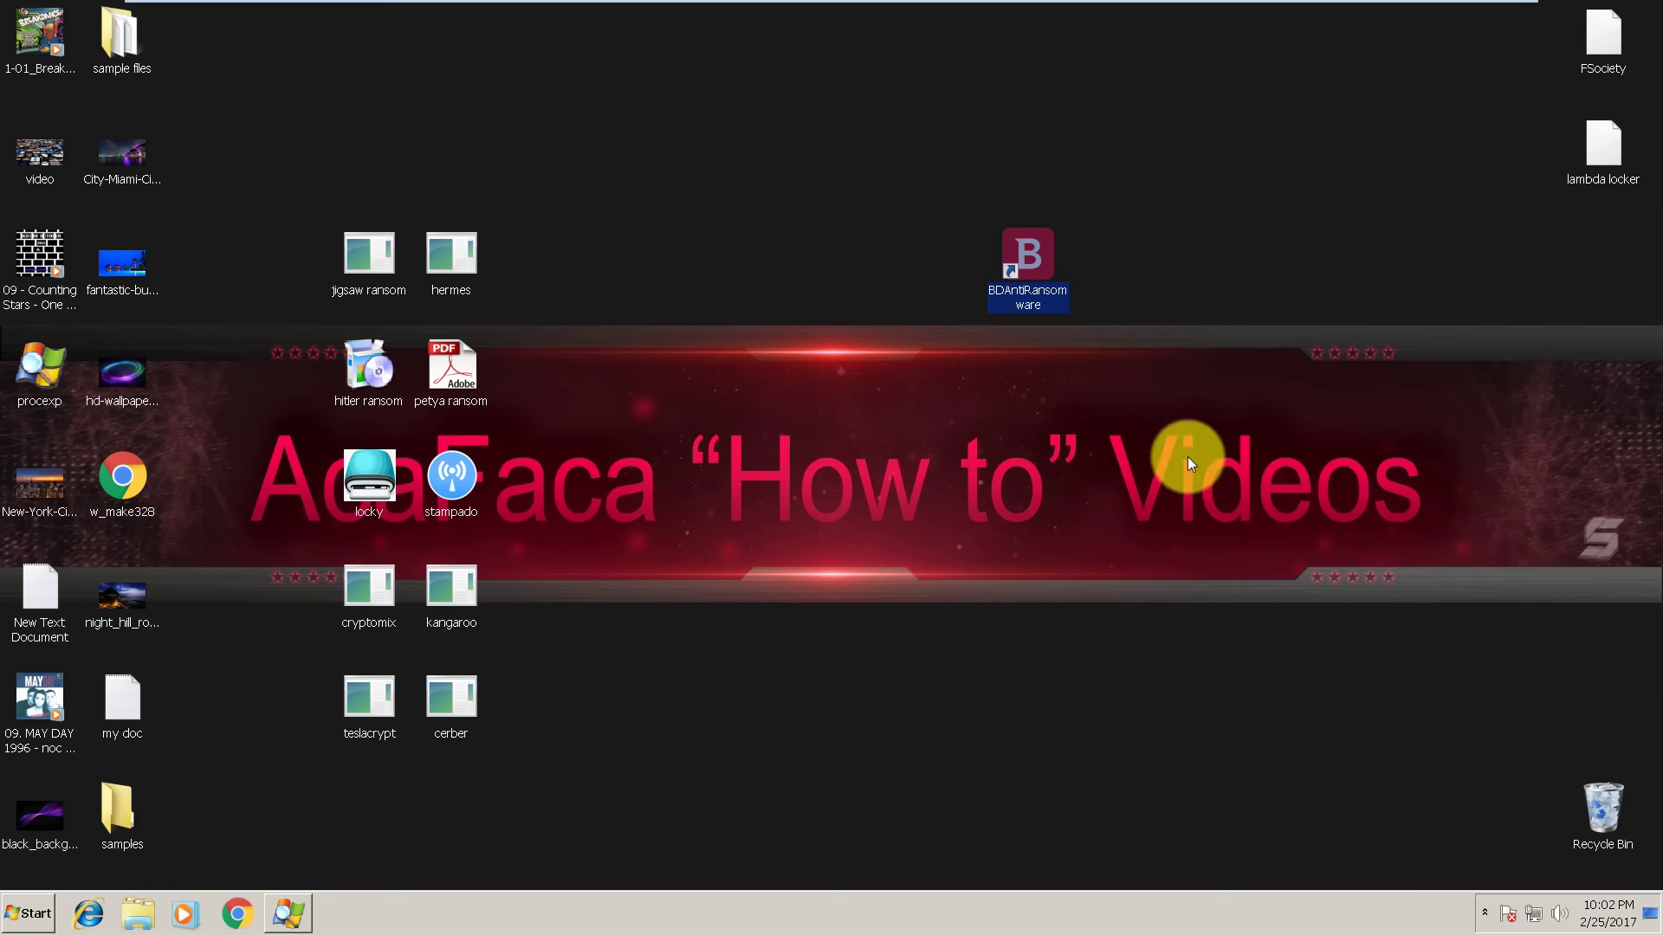
# Open the Bitdefender Anti-Ransomware window from the hidden tray icons.
pyautogui.click(1484, 913)
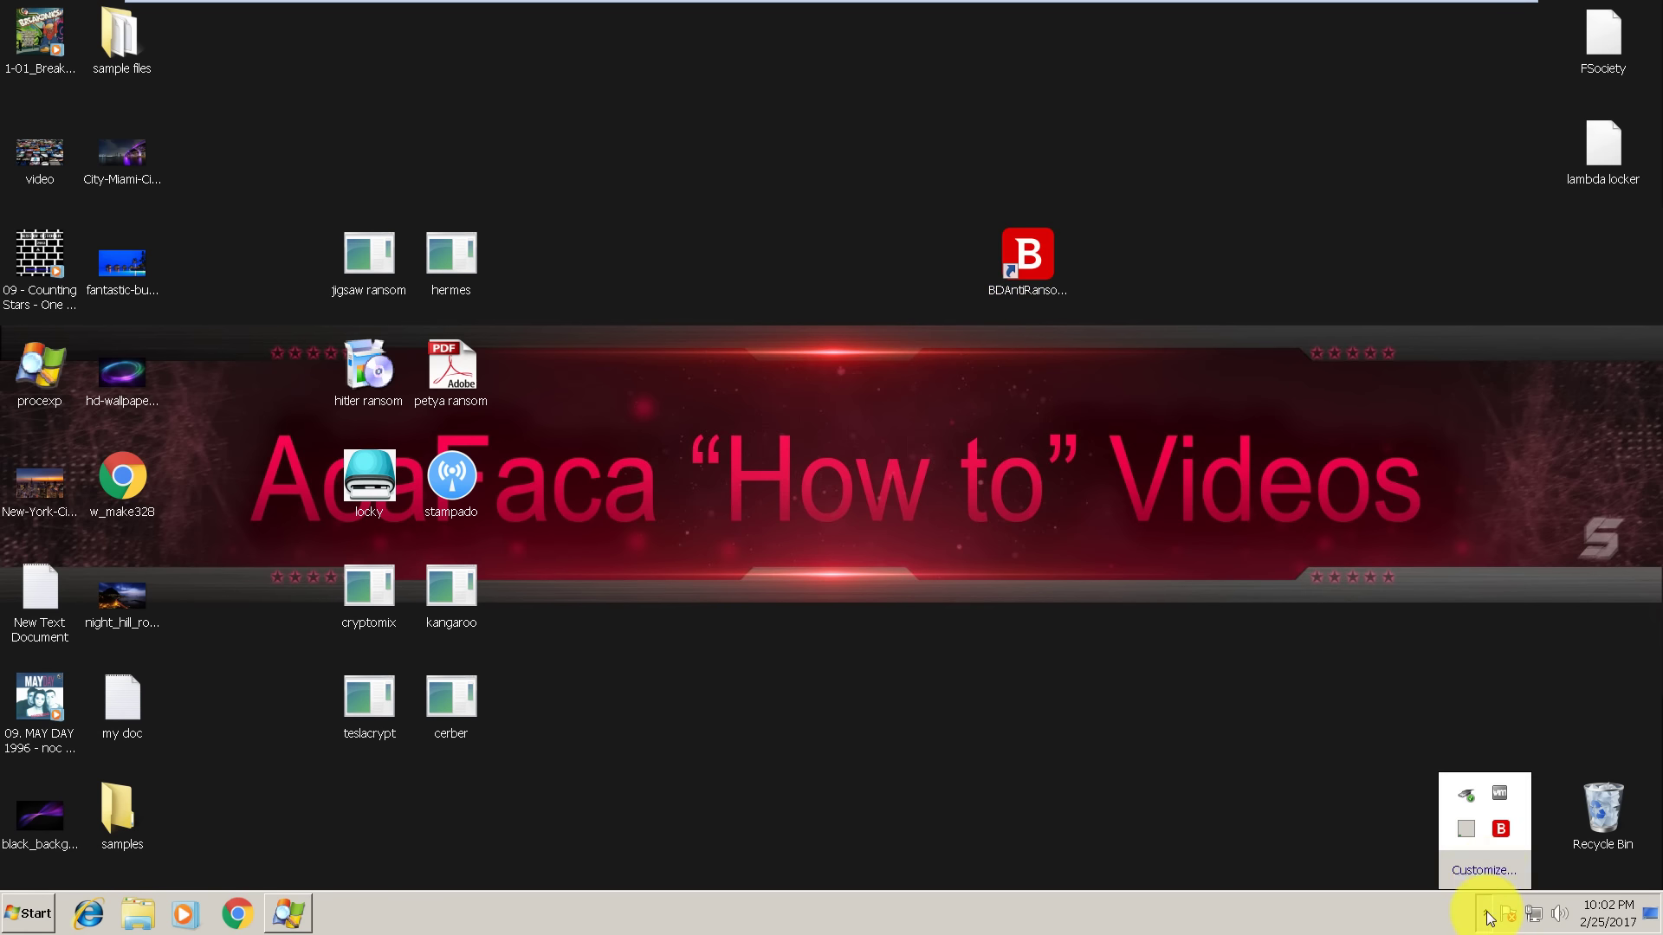
pyautogui.click(1501, 831)
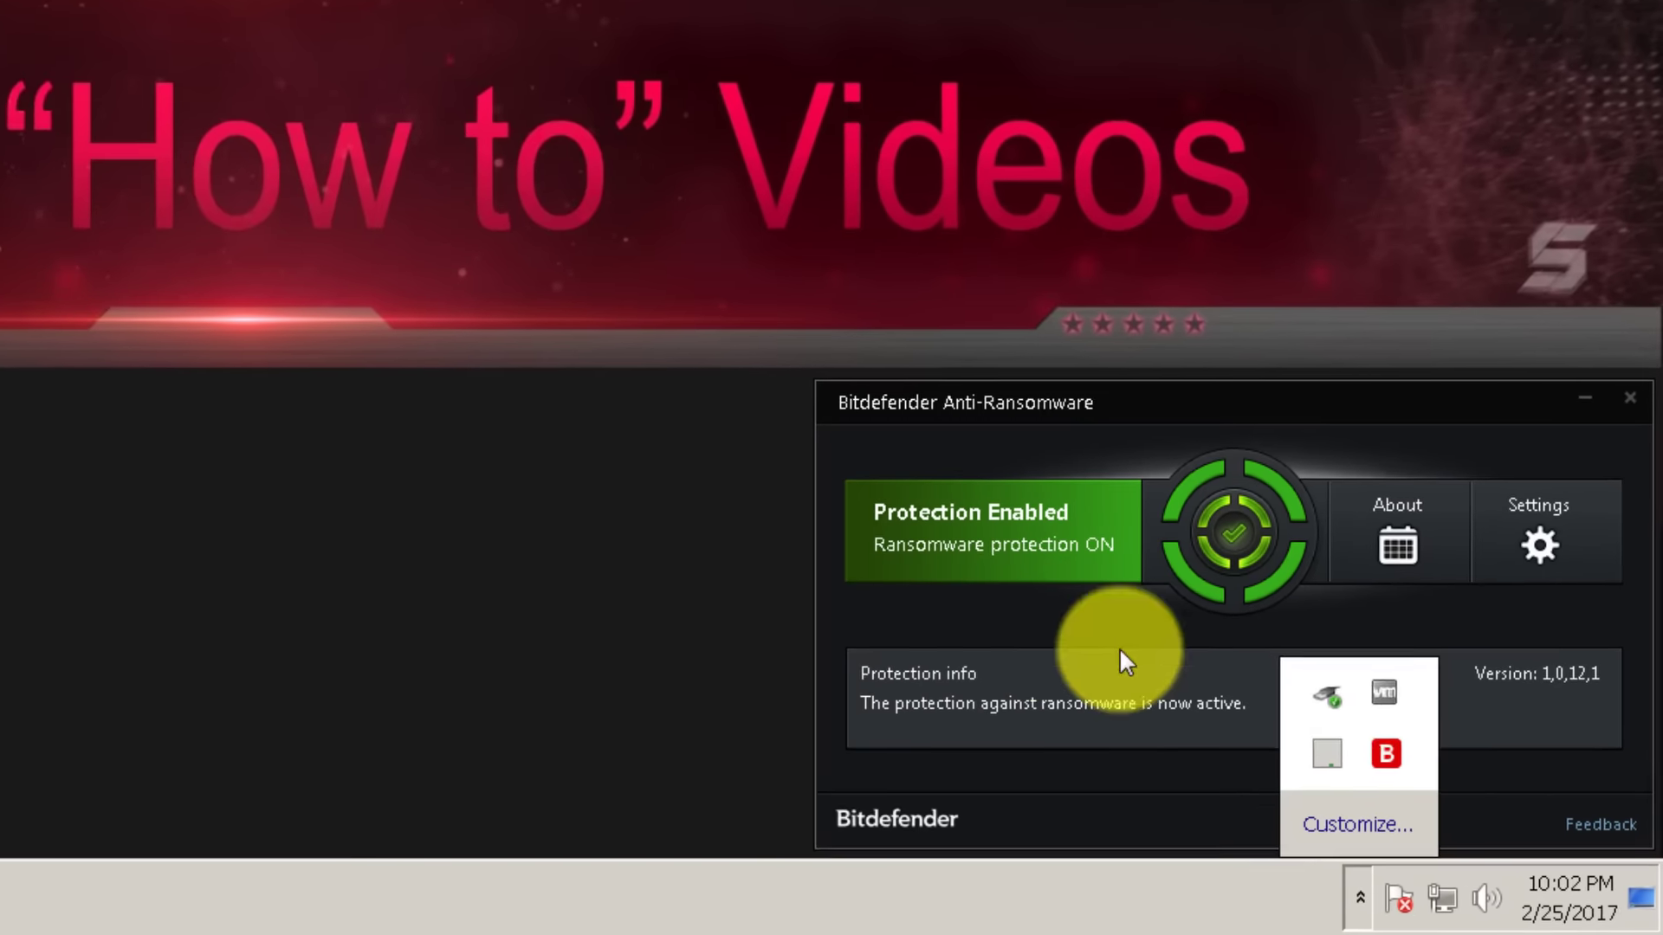
pyautogui.click(1427, 907)
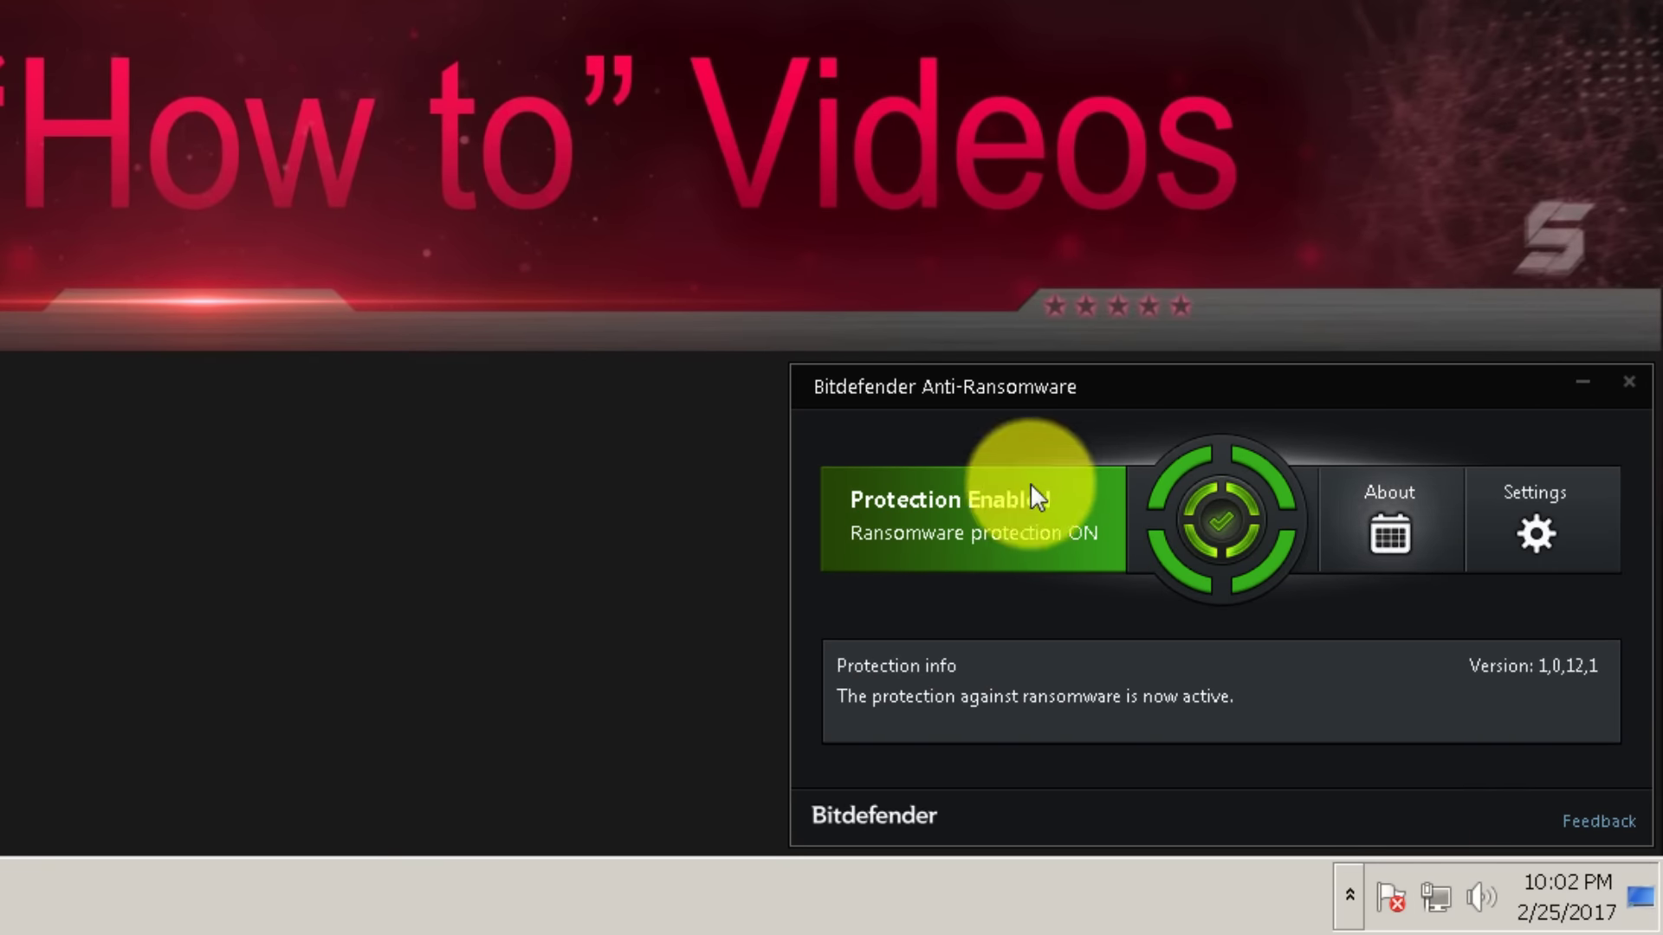
# Review Bitdefender's settings, return to the protection status view, and close the window.
pyautogui.click(1535, 539)
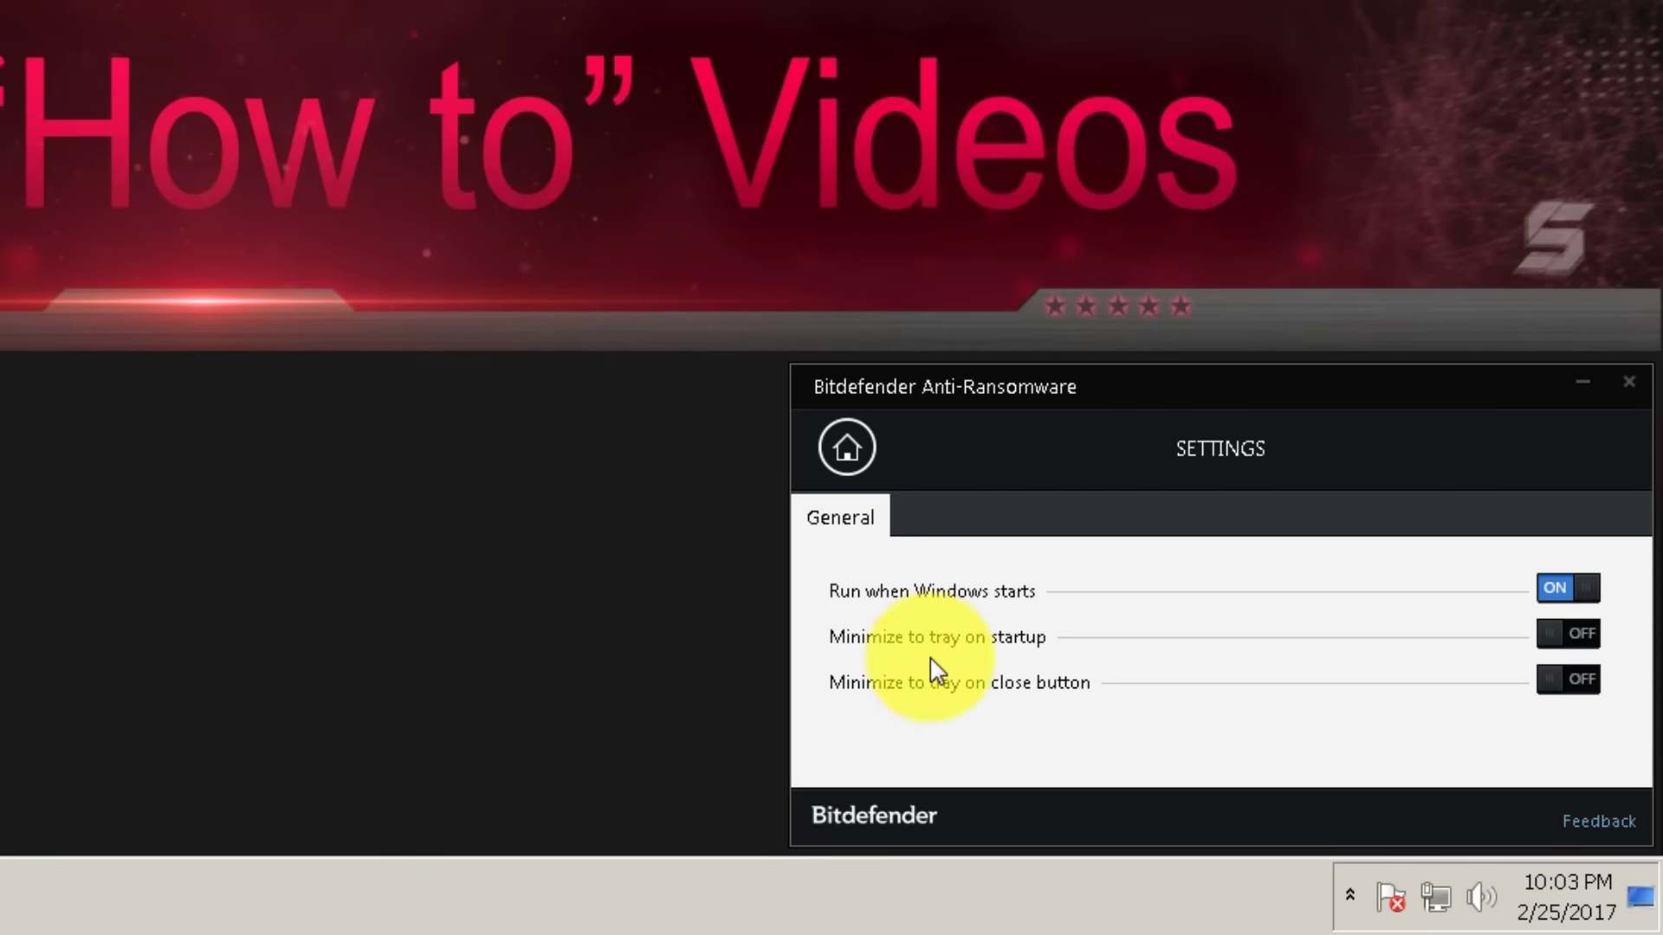
pyautogui.click(846, 448)
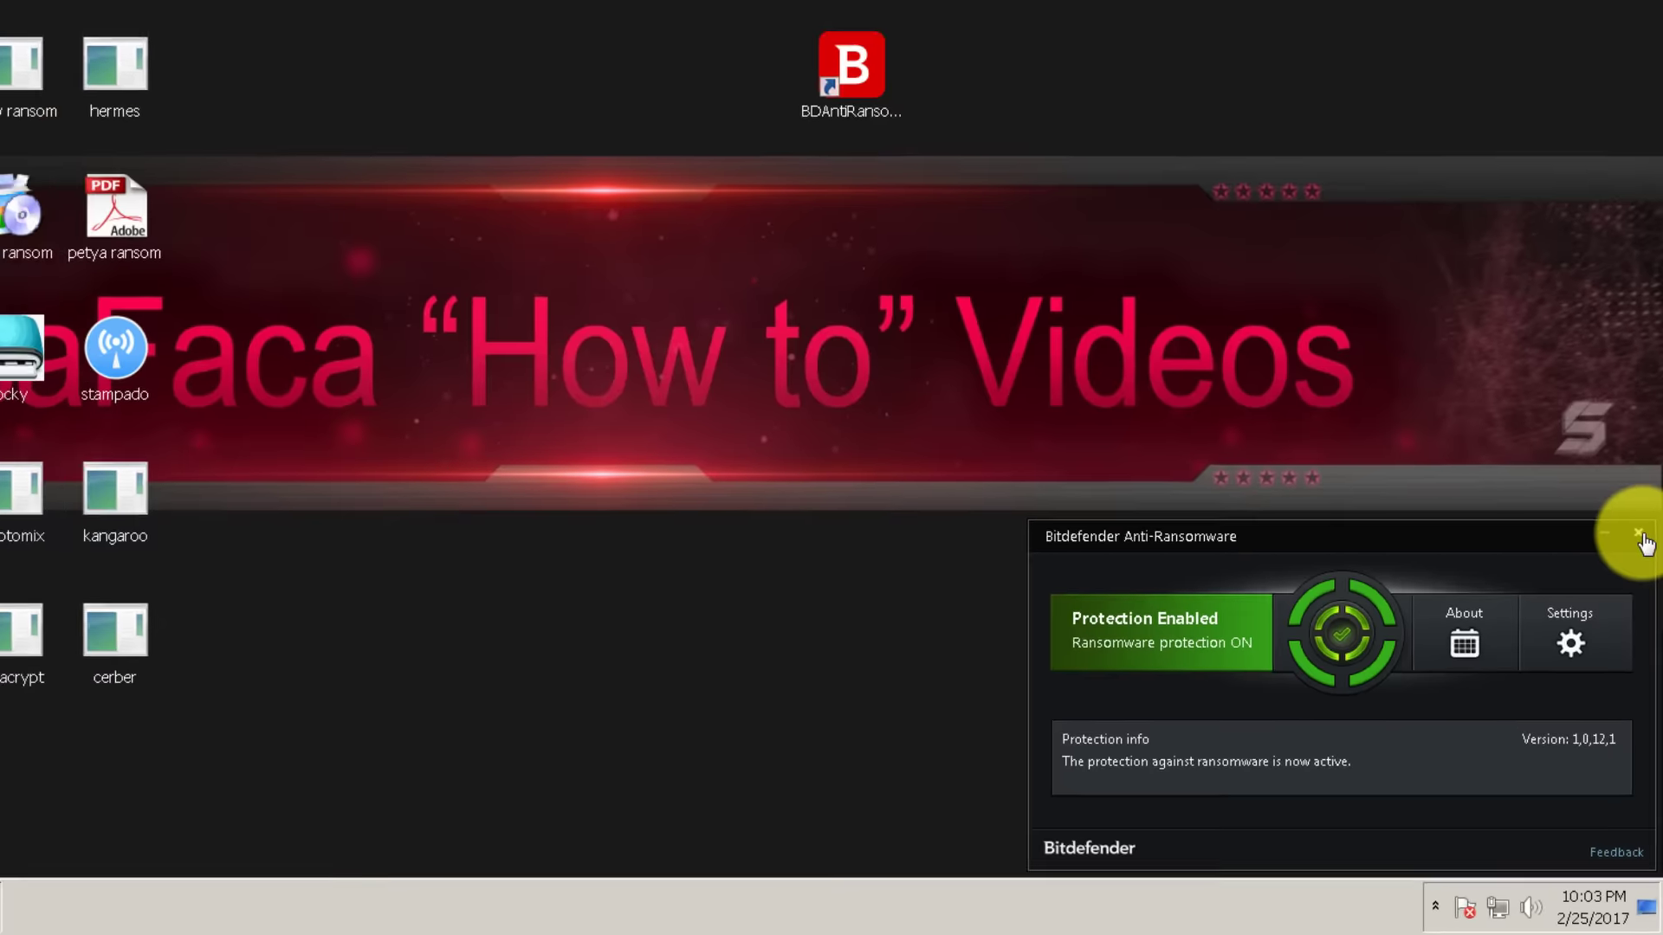
pyautogui.click(1626, 381)
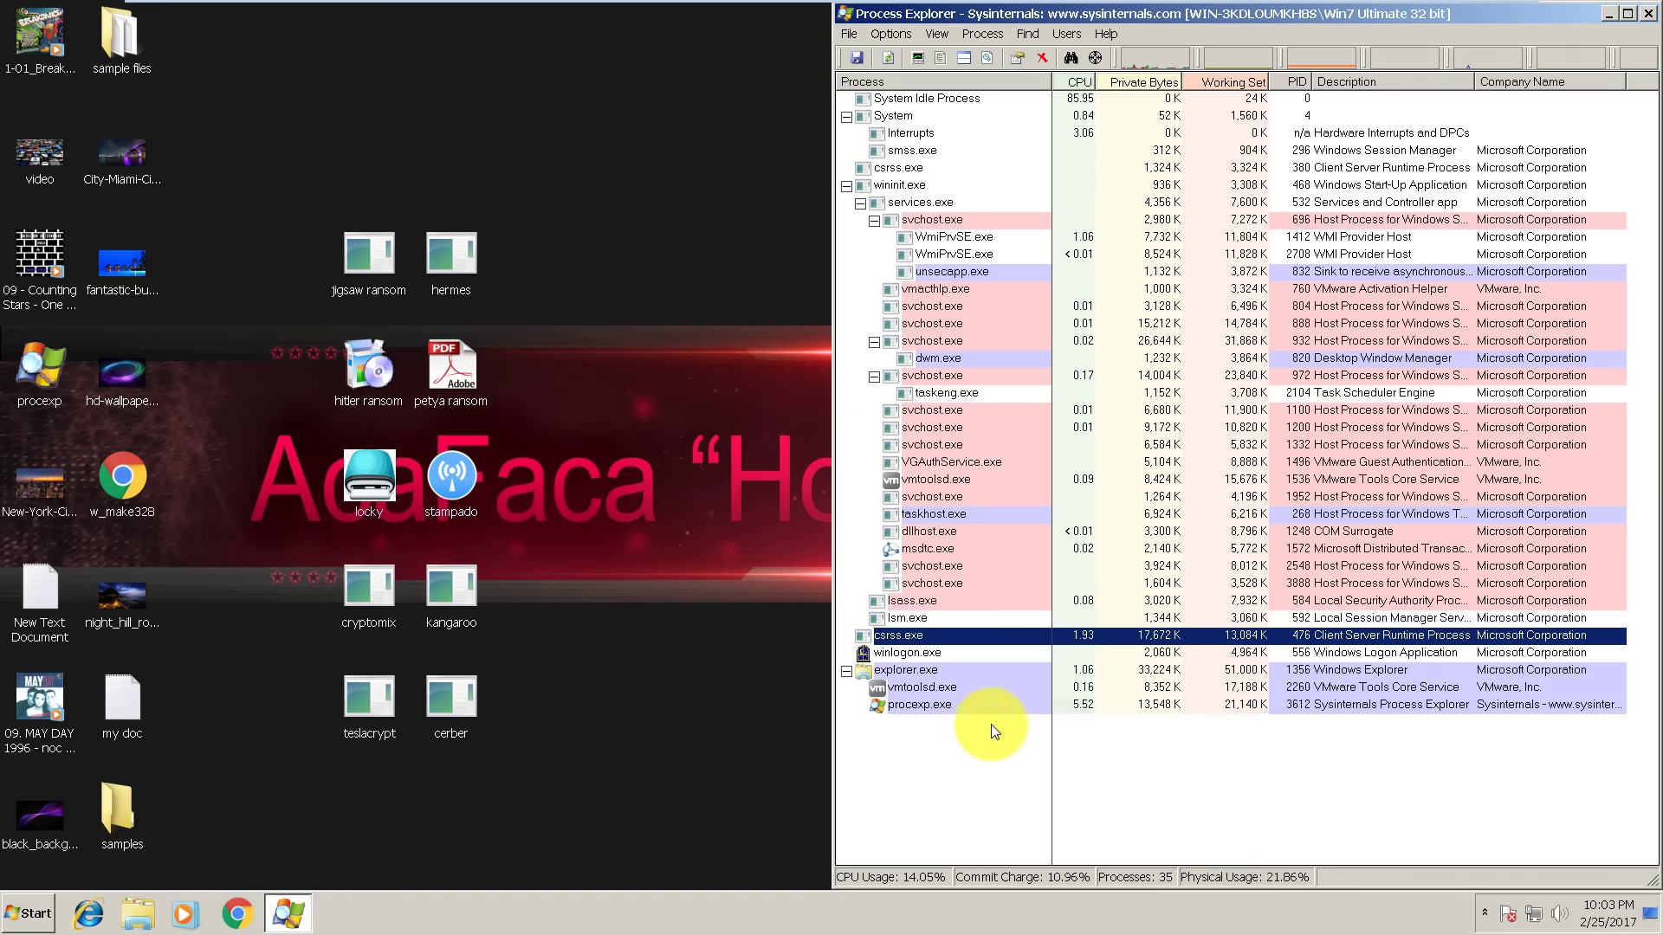
# Focus the Process Explorer process list, placed on the right half of the screen.
pyautogui.click(1074, 706)
pyautogui.click(859, 617)
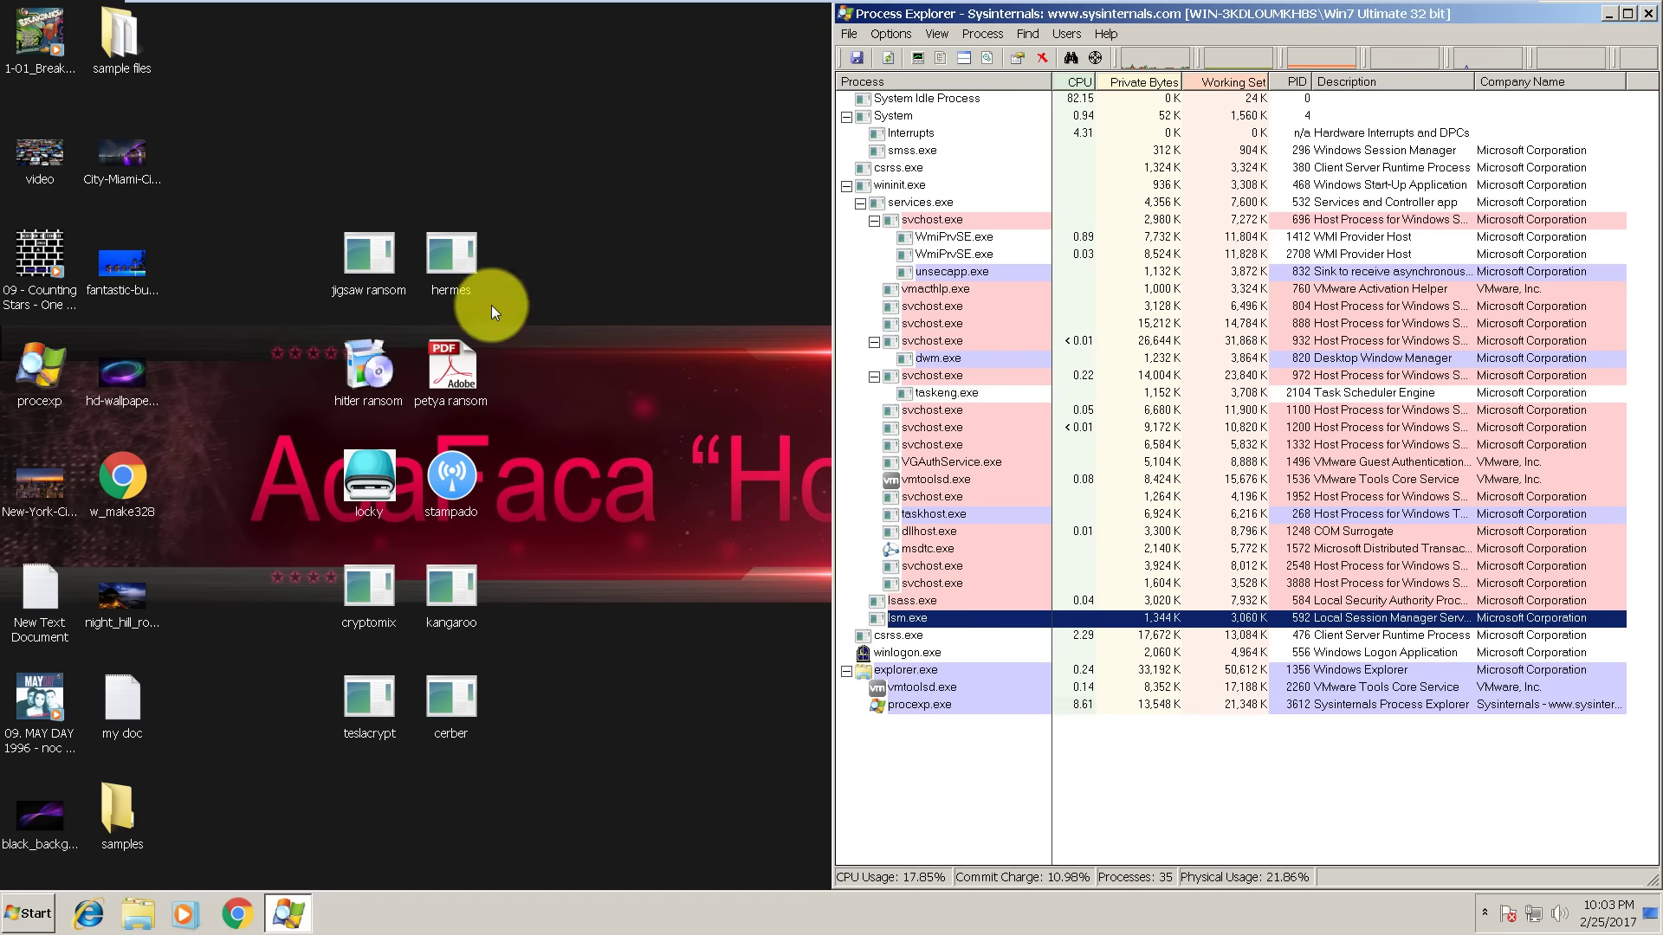
# Run 'jigsaw ransom' as administrator and dismiss its fake 'Thank you' registration message.
pyautogui.rightClick(362, 247)
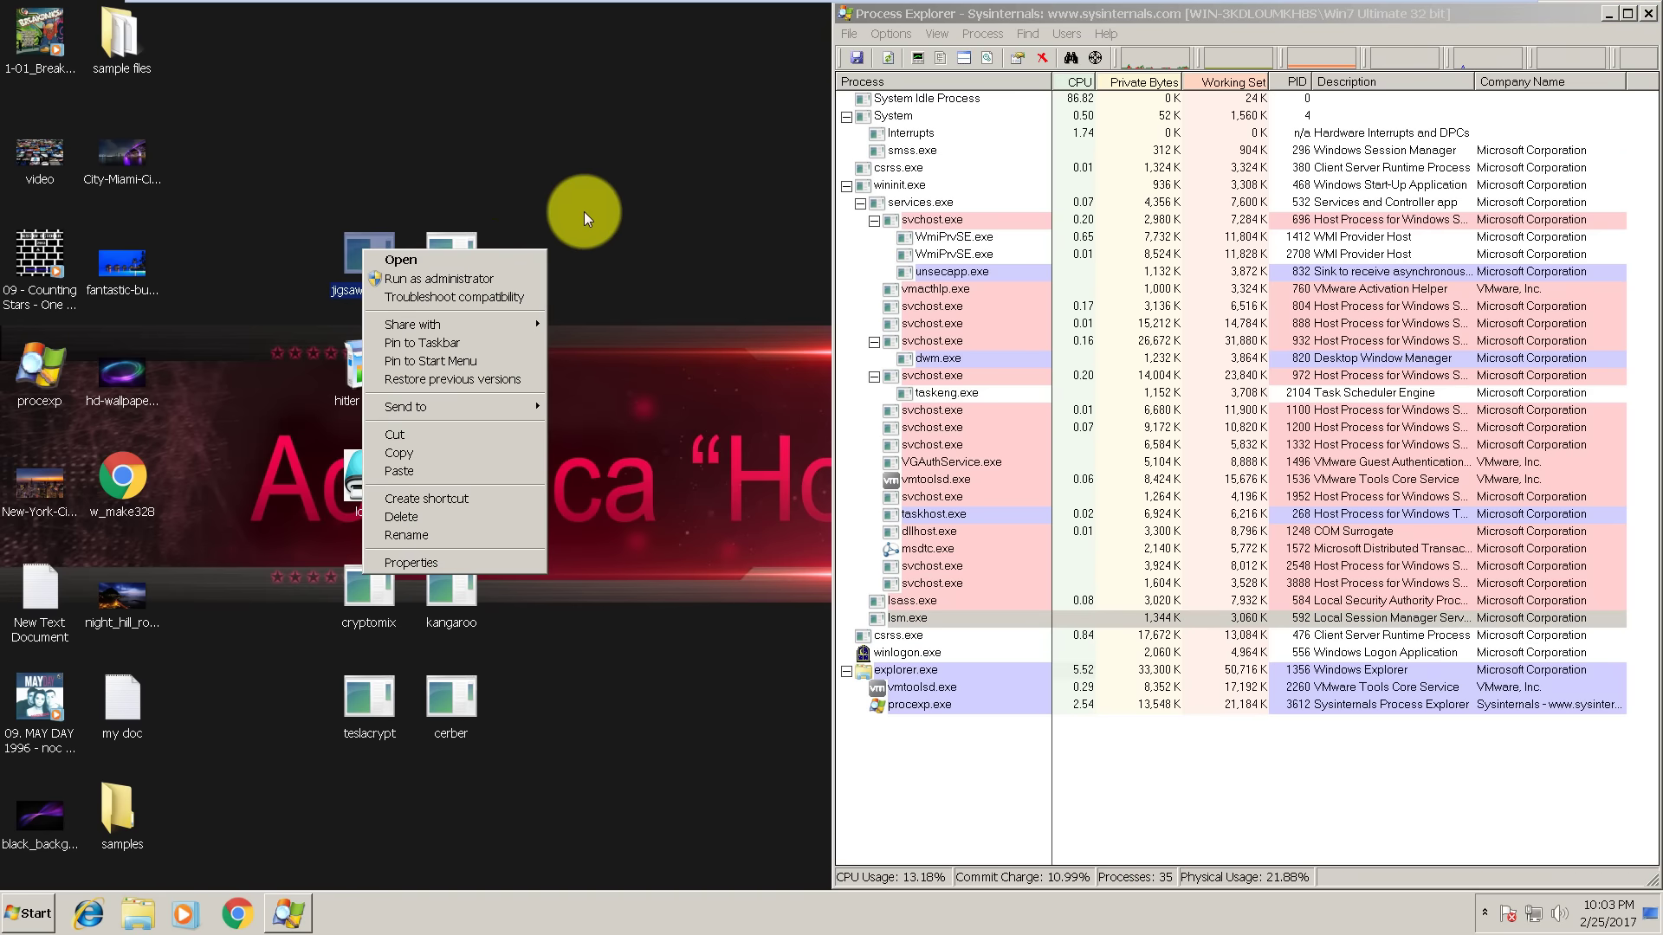
pyautogui.click(537, 221)
pyautogui.rightClick(381, 252)
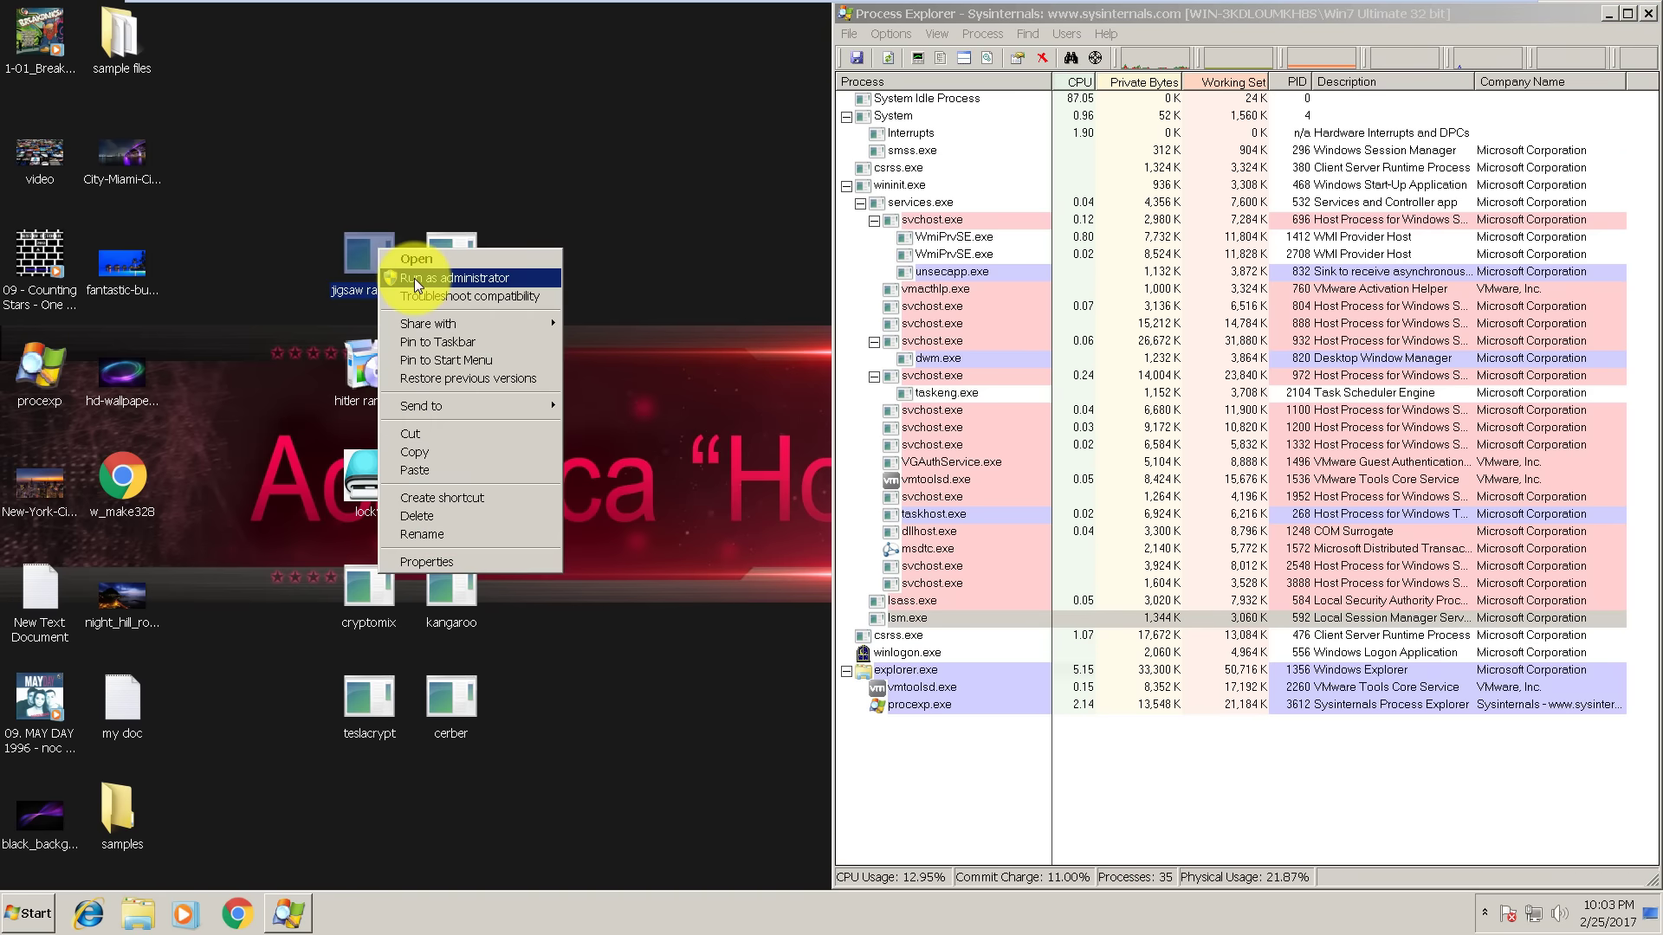
pyautogui.click(413, 278)
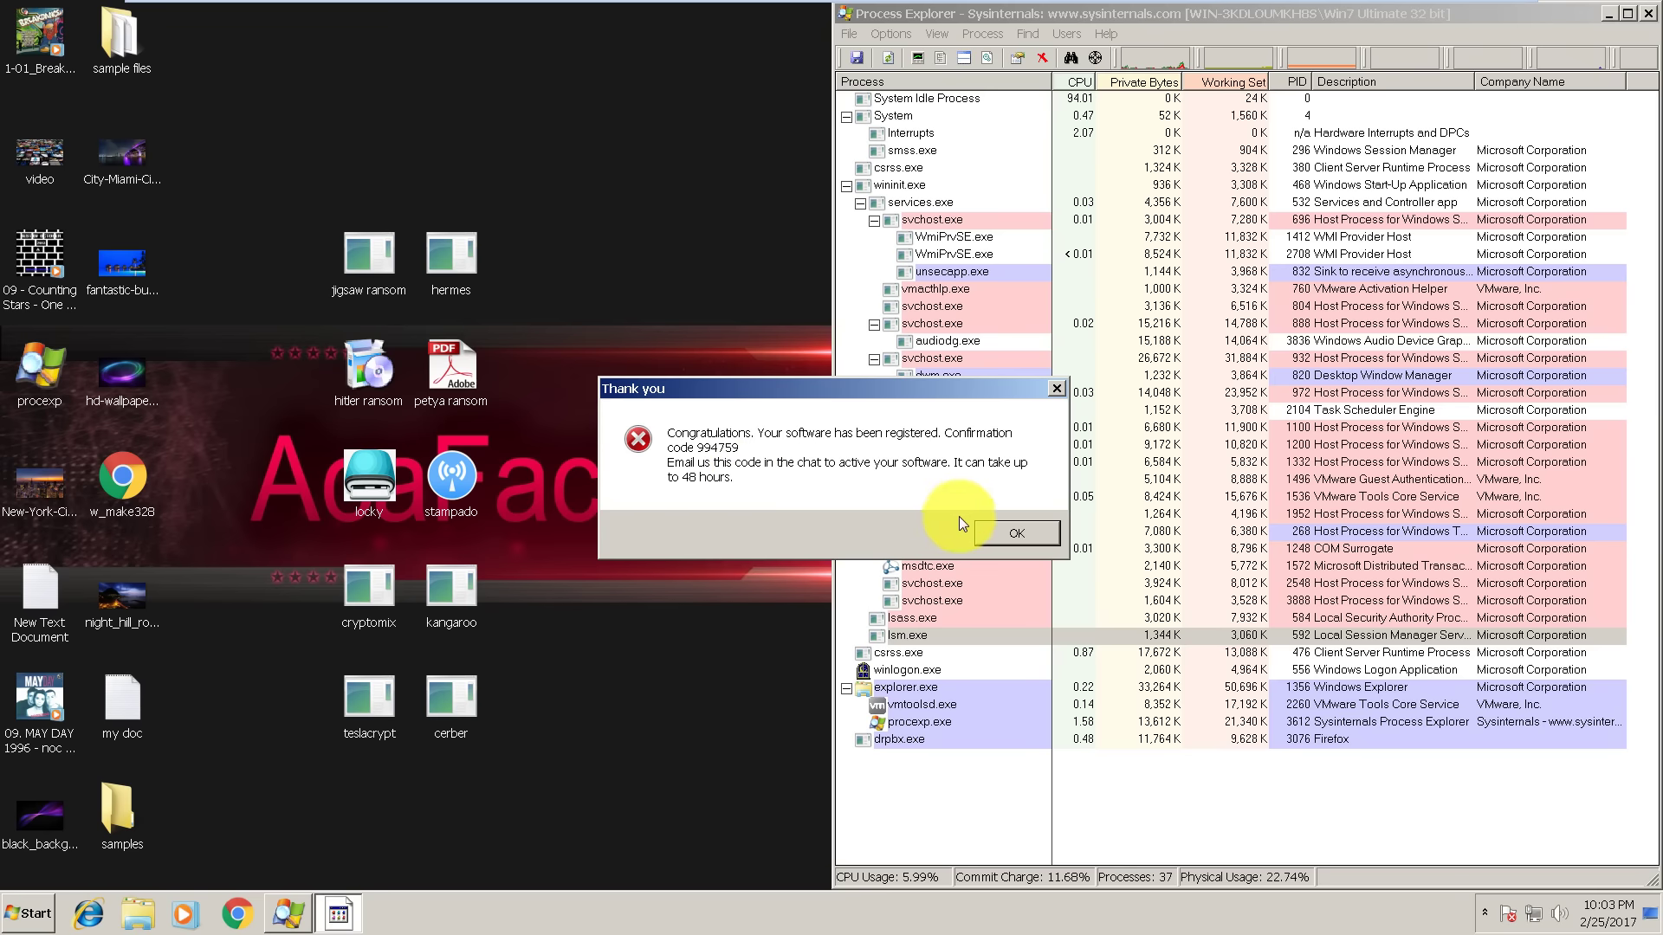
pyautogui.click(1009, 539)
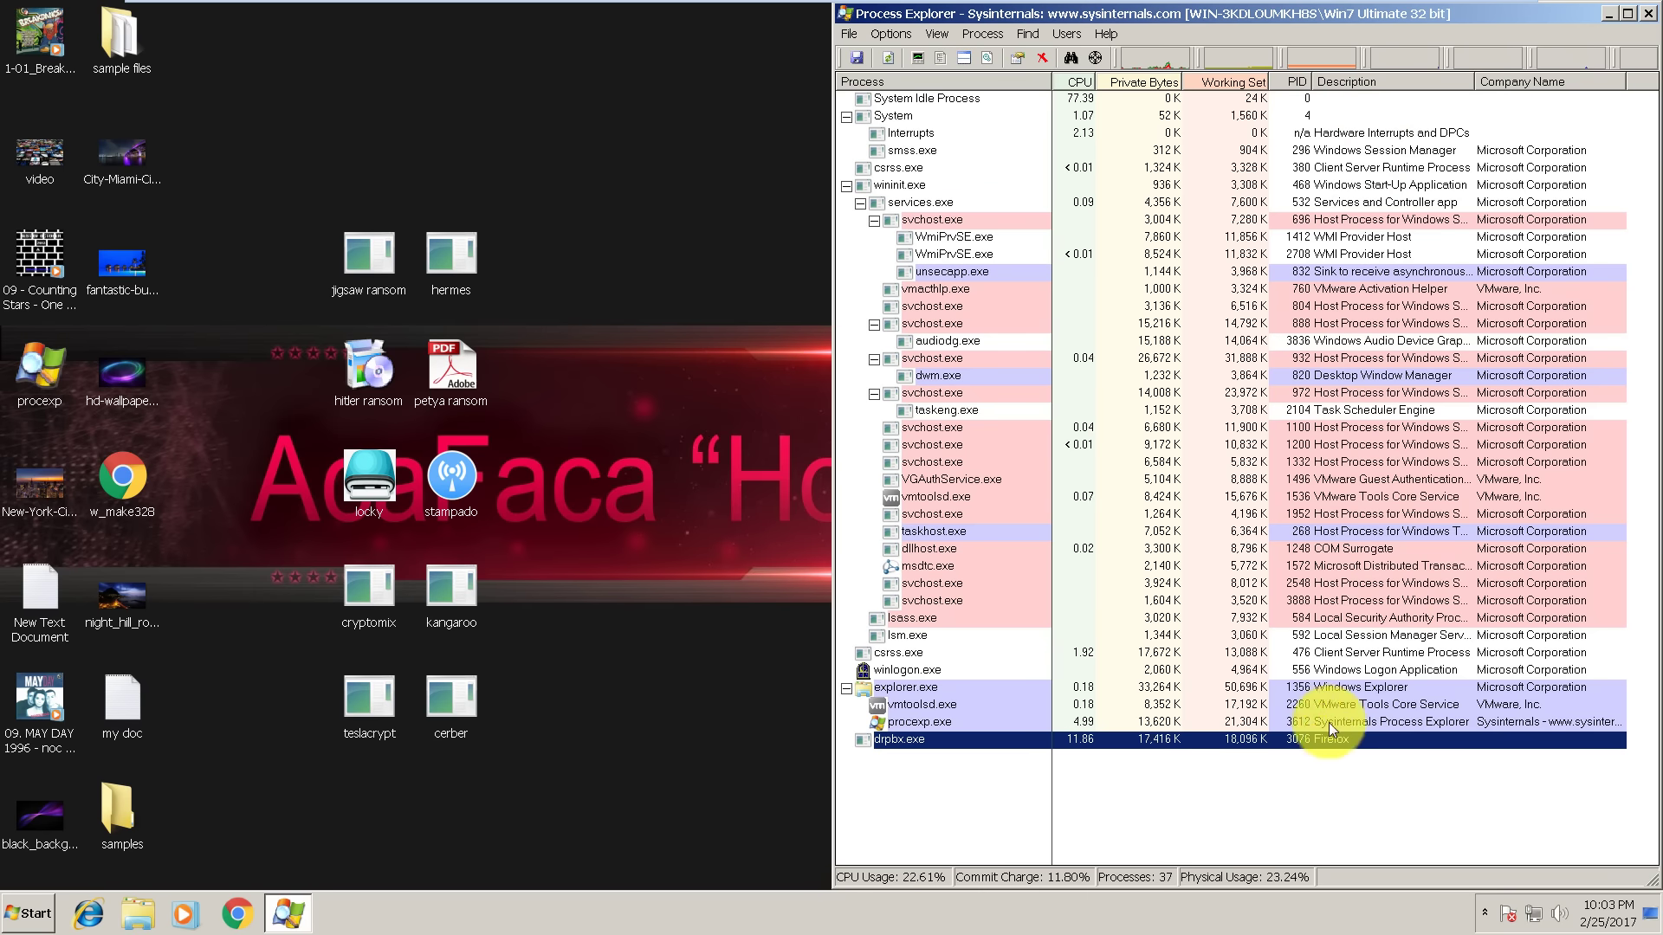
# Inspect drpbx.exe's command line and path tooltip while watching the process list.
pyautogui.moveTo(911, 746)
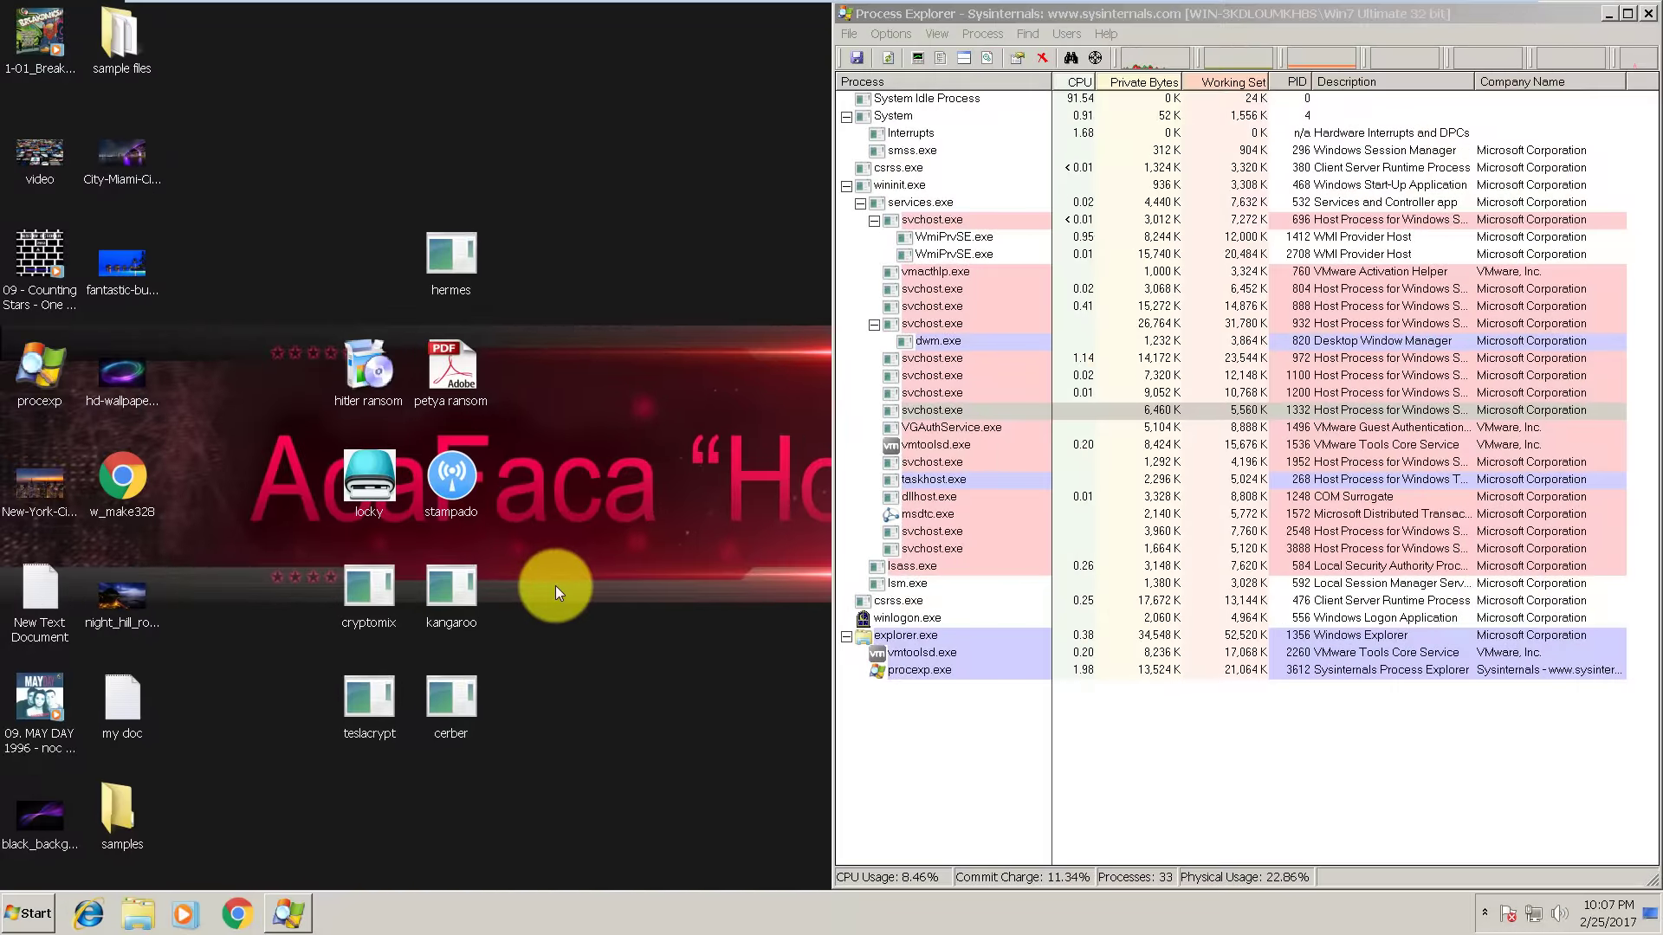
# Launch hermes, select its vssadmin.exe process, and open the DECRYPT_INFORMATION ransom note.
pyautogui.click(452, 264)
pyautogui.rightClick(452, 259)
pyautogui.click(496, 284)
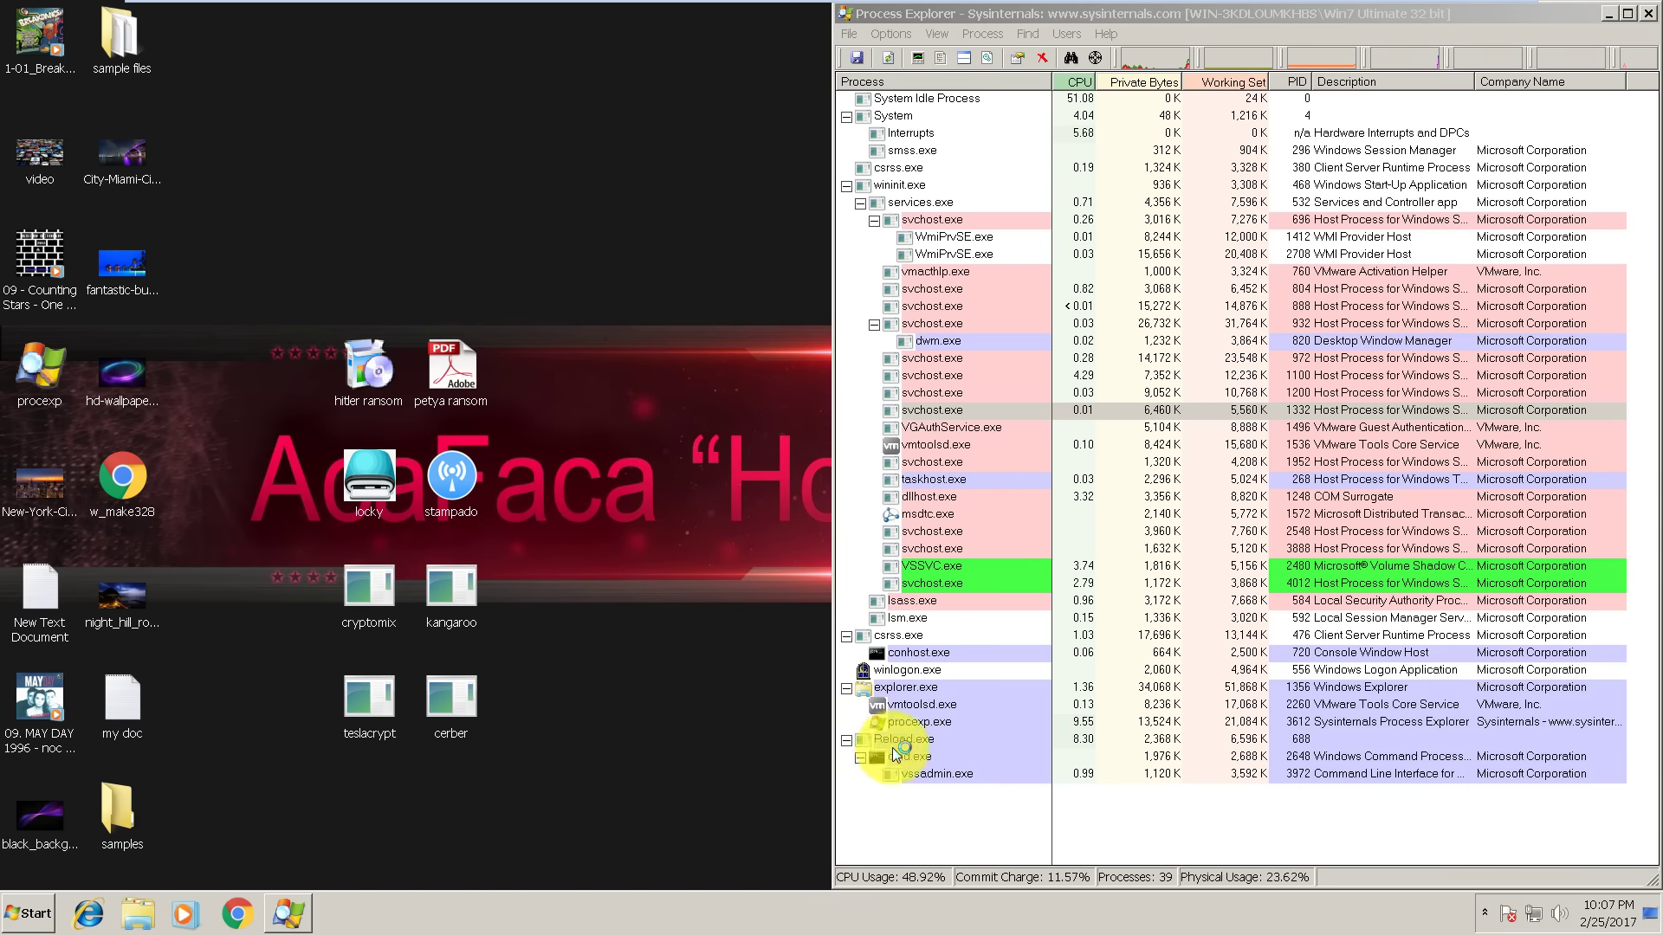
pyautogui.click(952, 790)
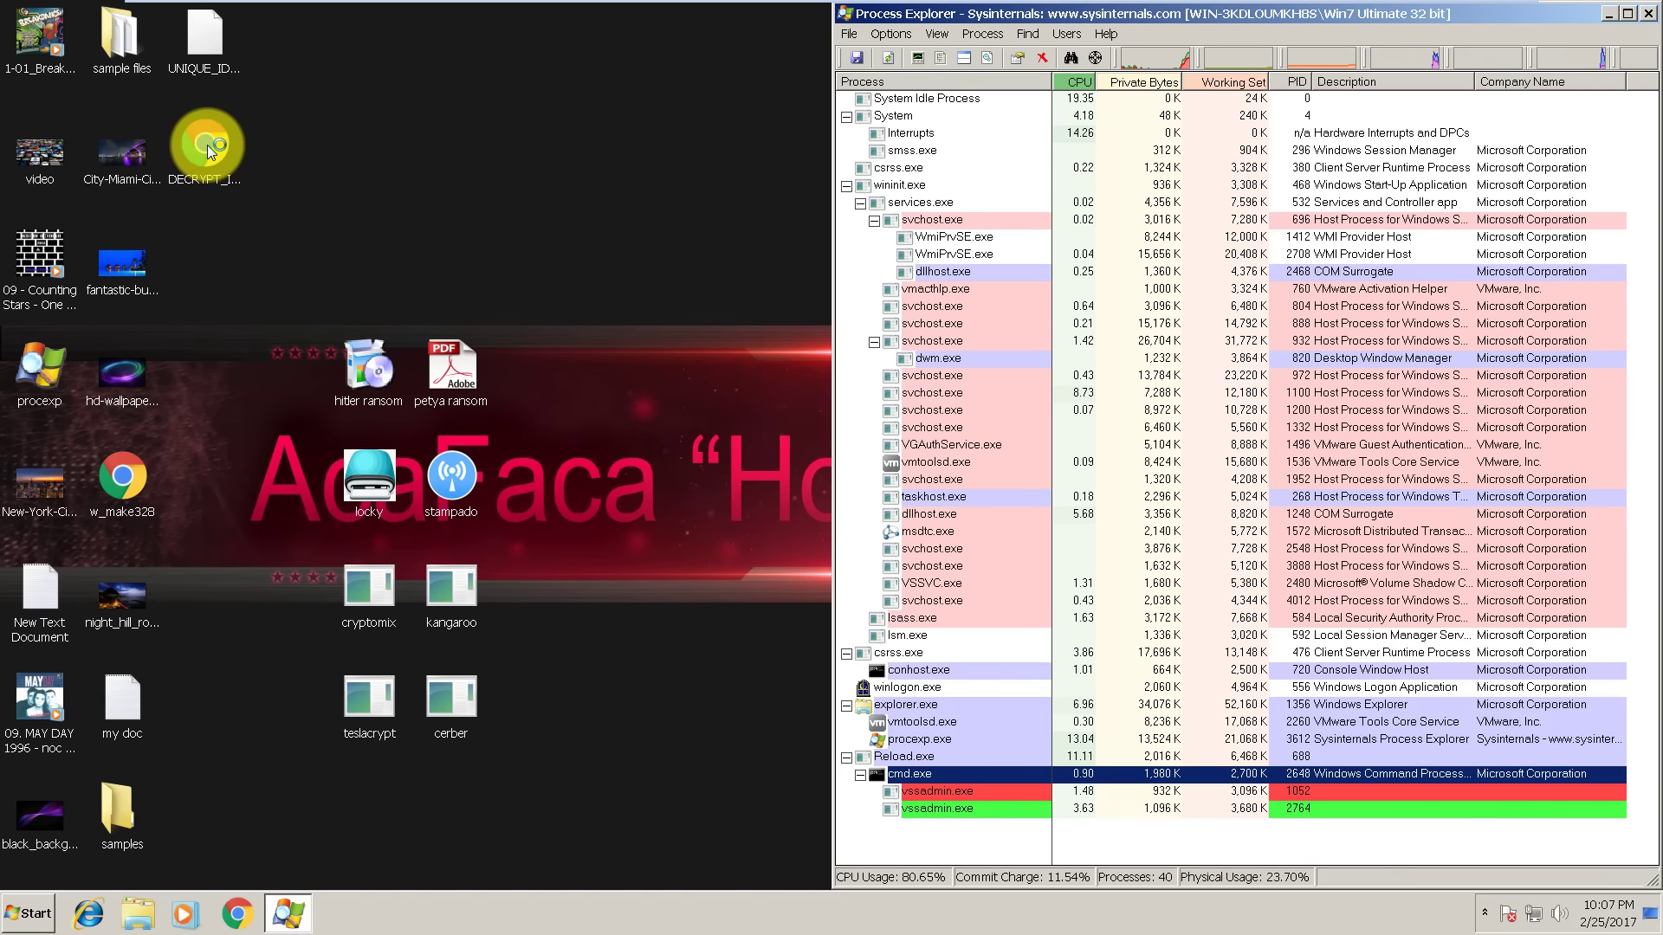
pyautogui.doubleClick(206, 144)
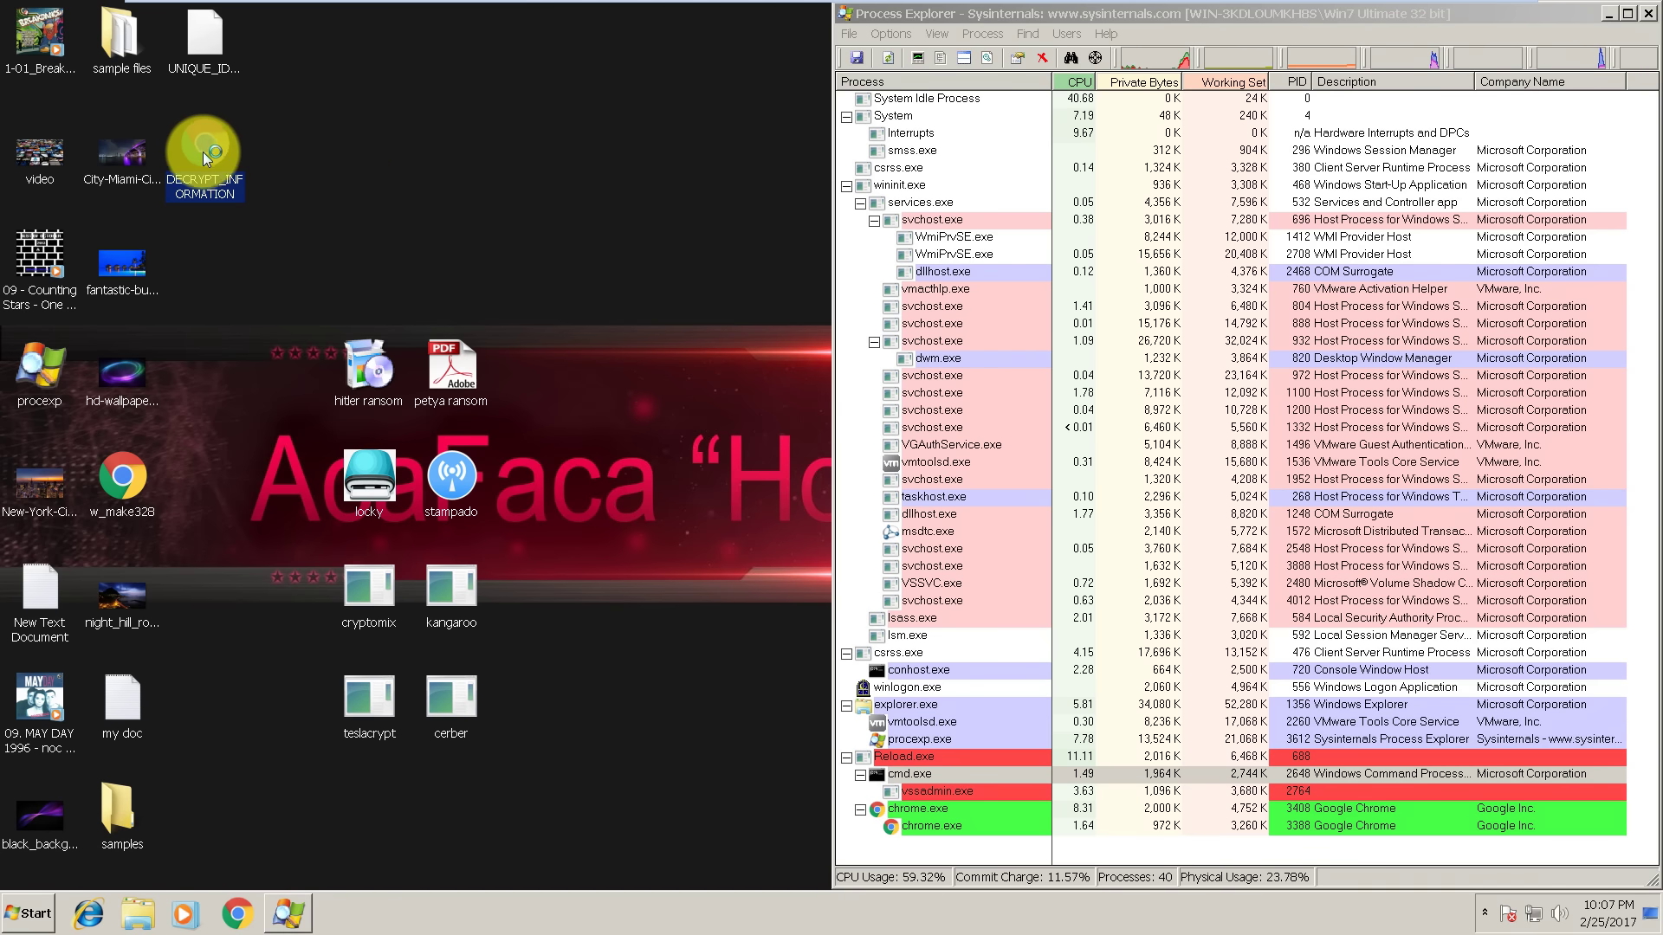
pyautogui.click(205, 39)
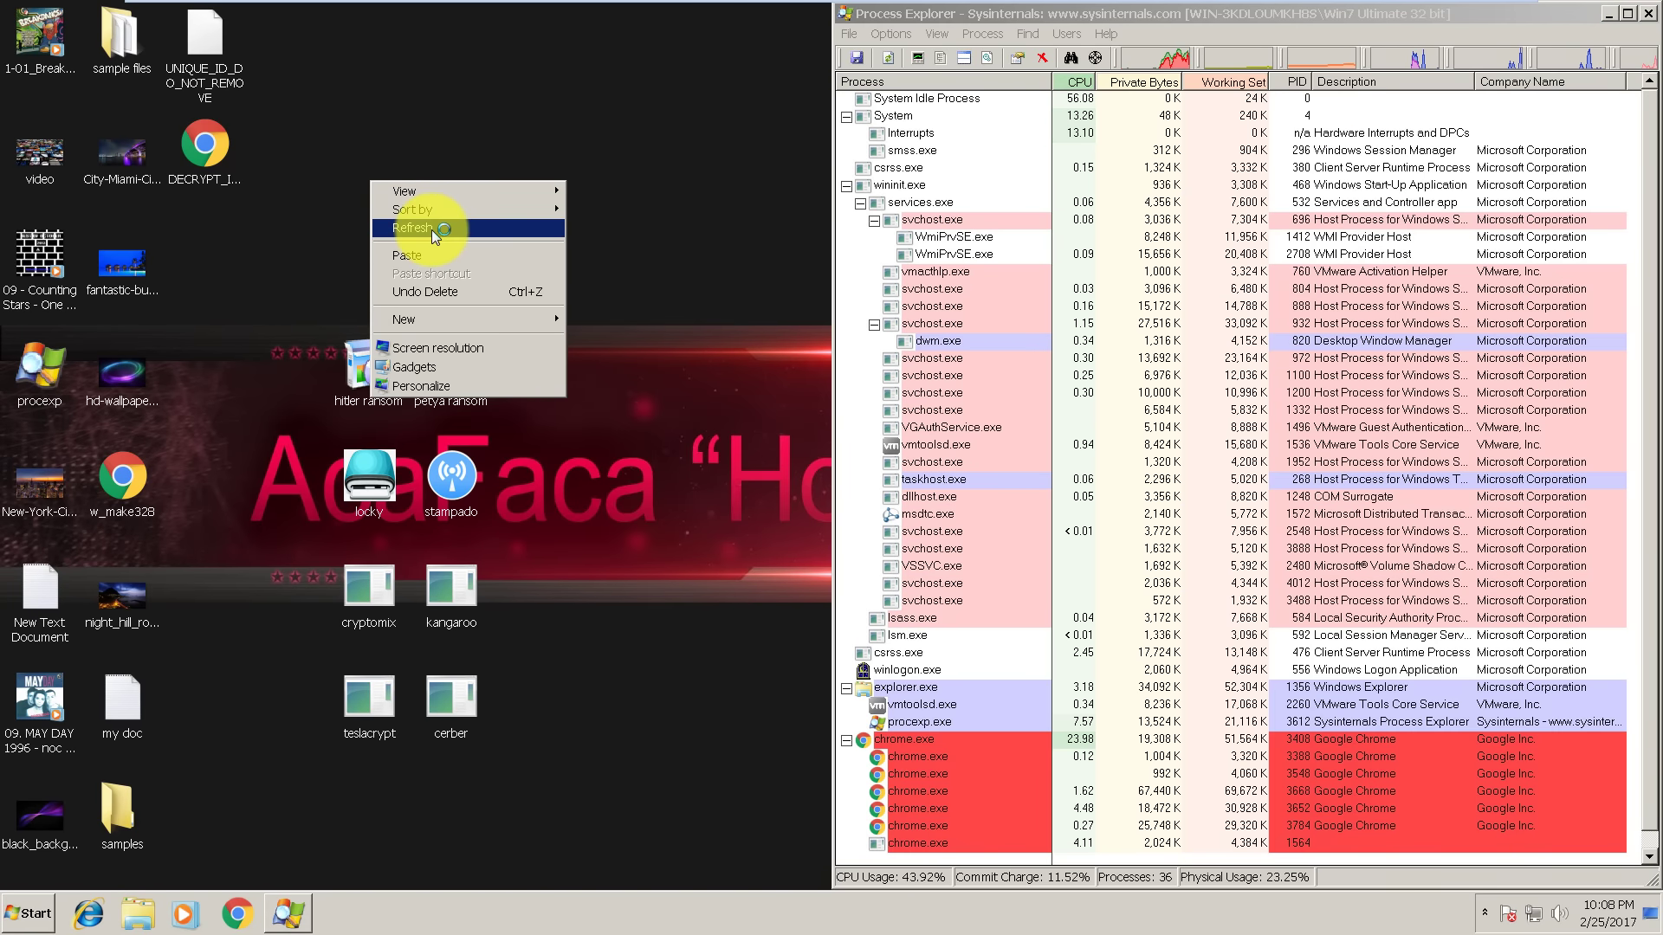
# Refresh the desktop, close the unreadable hd-wallpapers-space-5FV picture, then select VSSVC.exe.
pyautogui.click(431, 230)
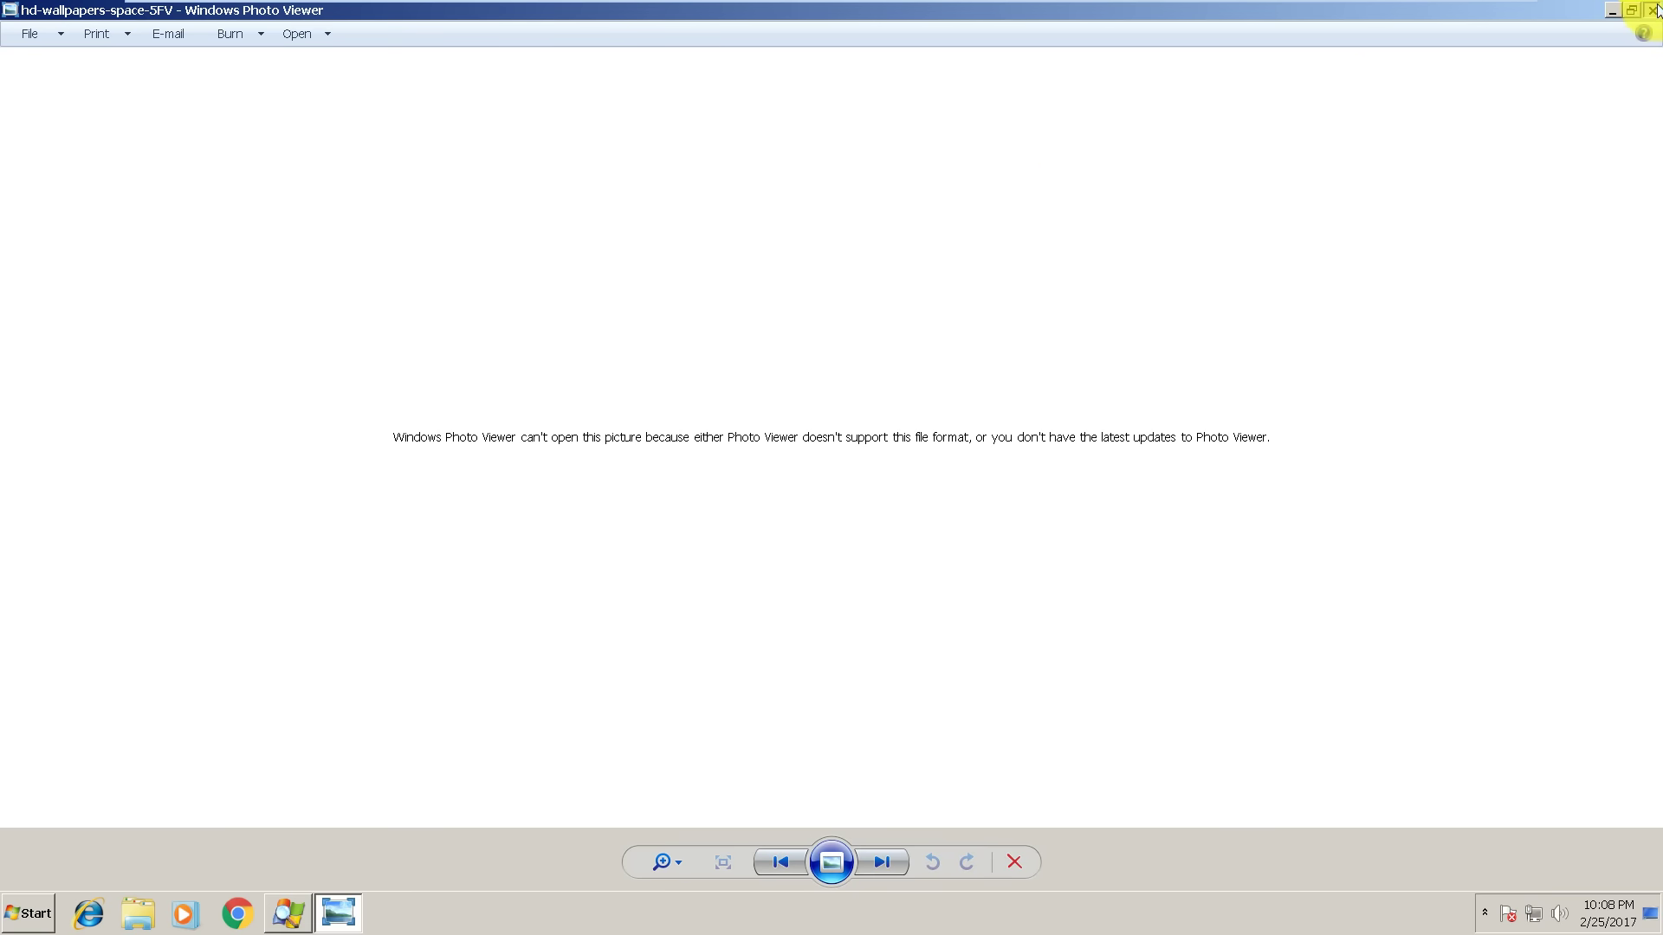
pyautogui.click(1654, 10)
pyautogui.moveTo(1024, 579)
pyautogui.click(930, 583)
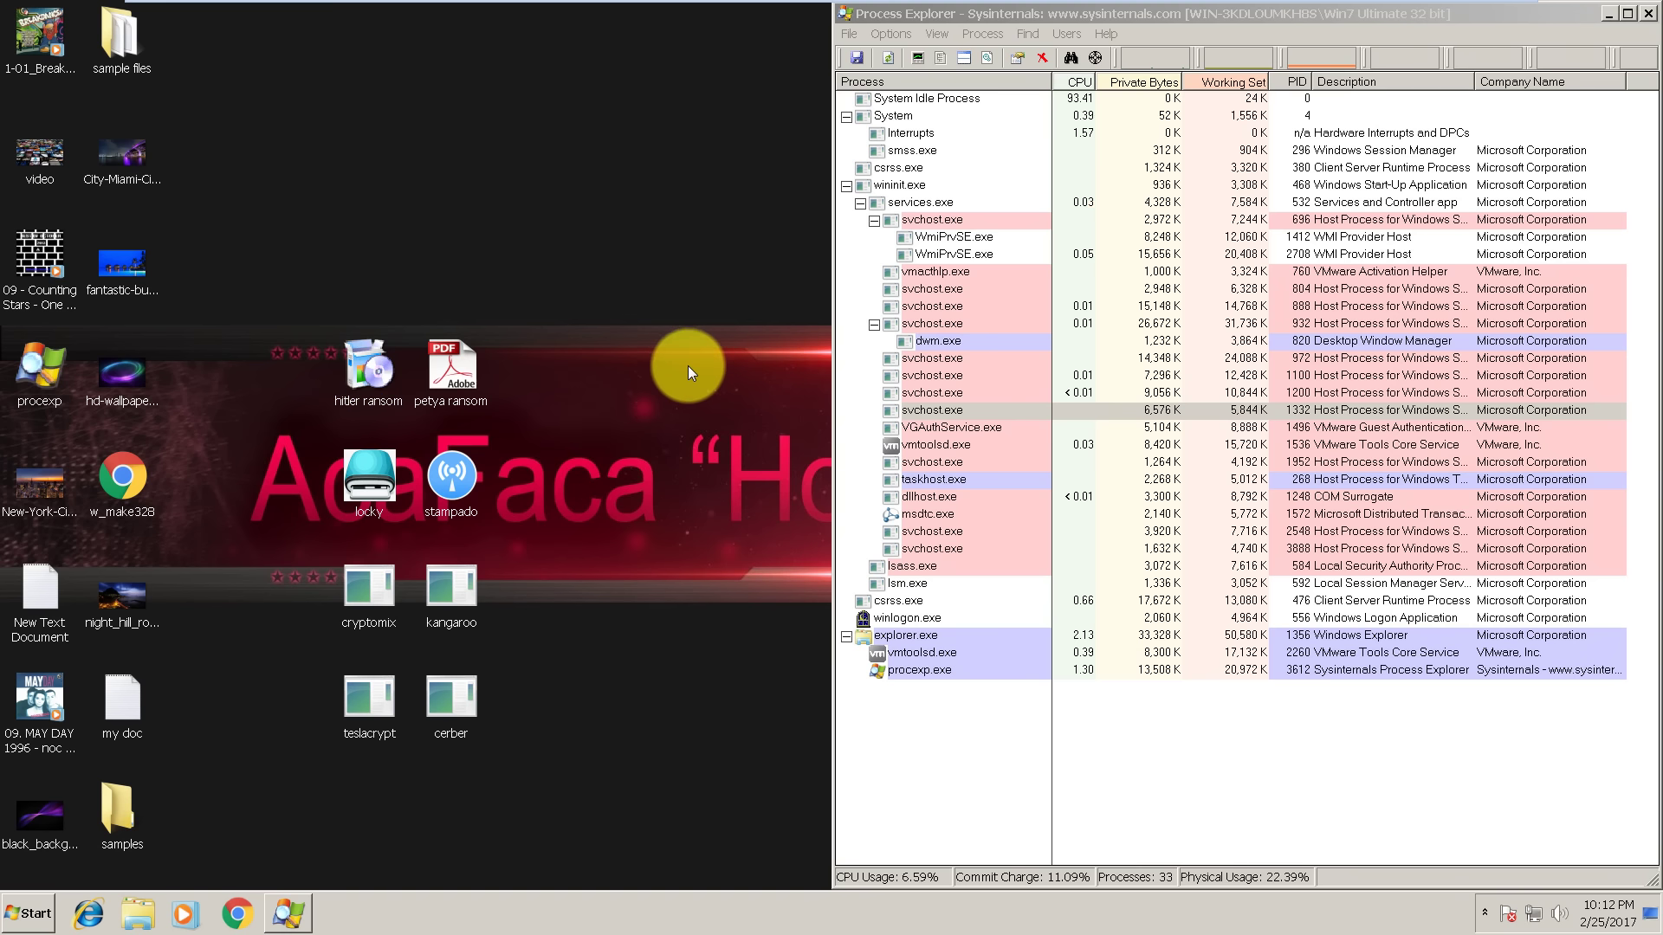
pyautogui.click(699, 366)
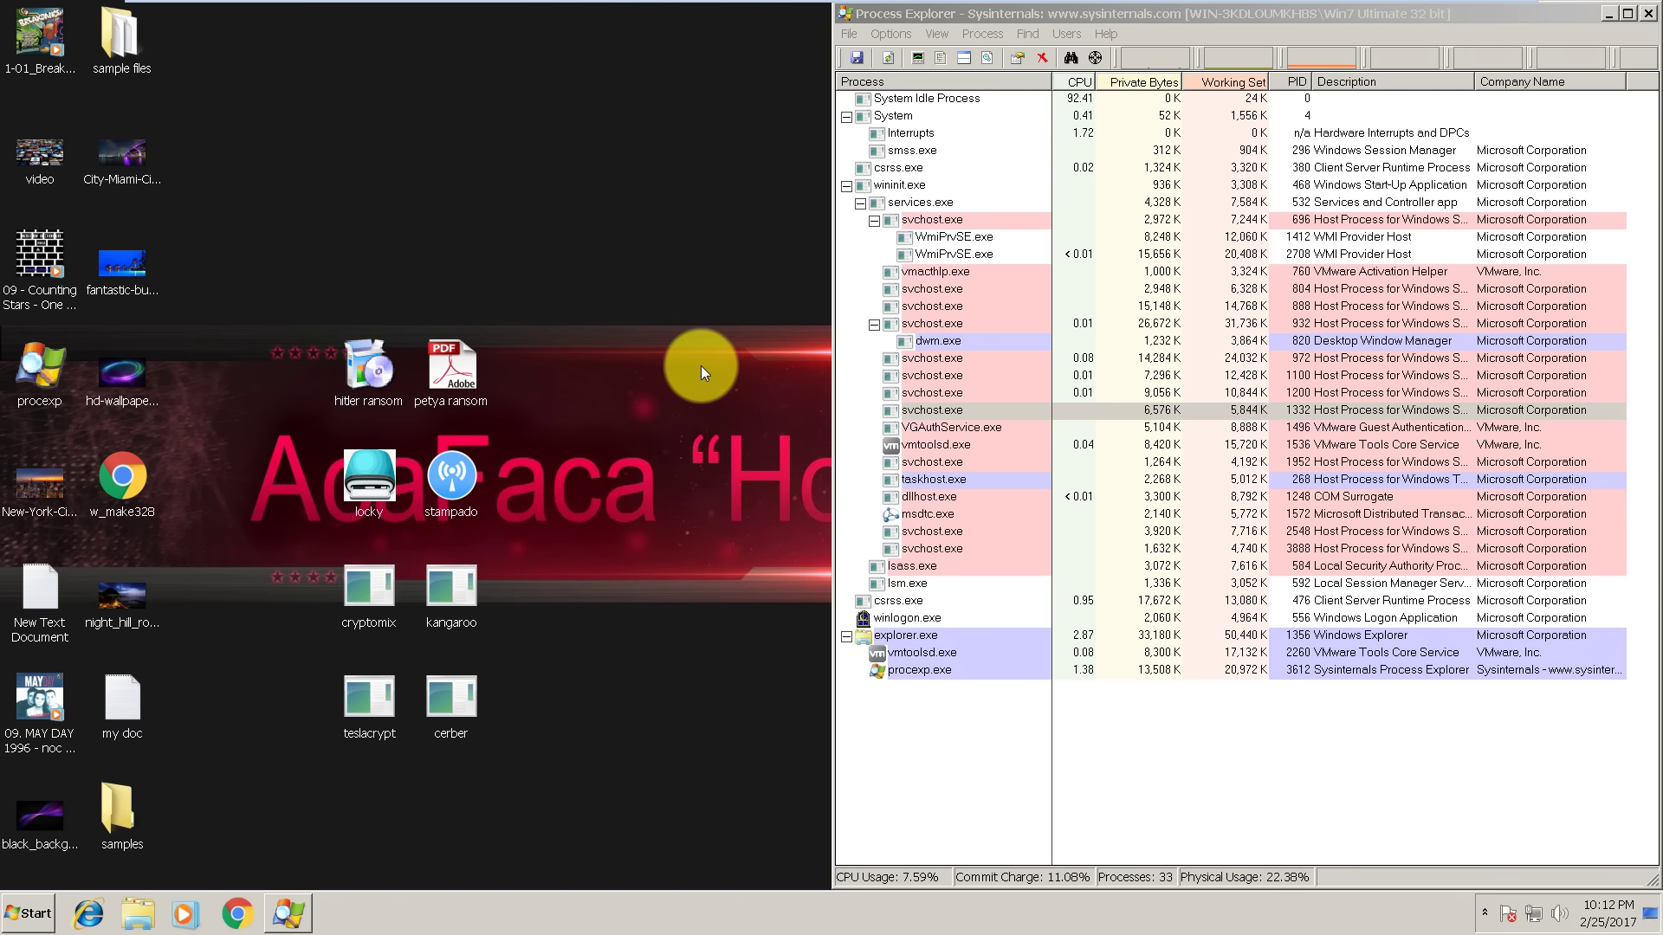
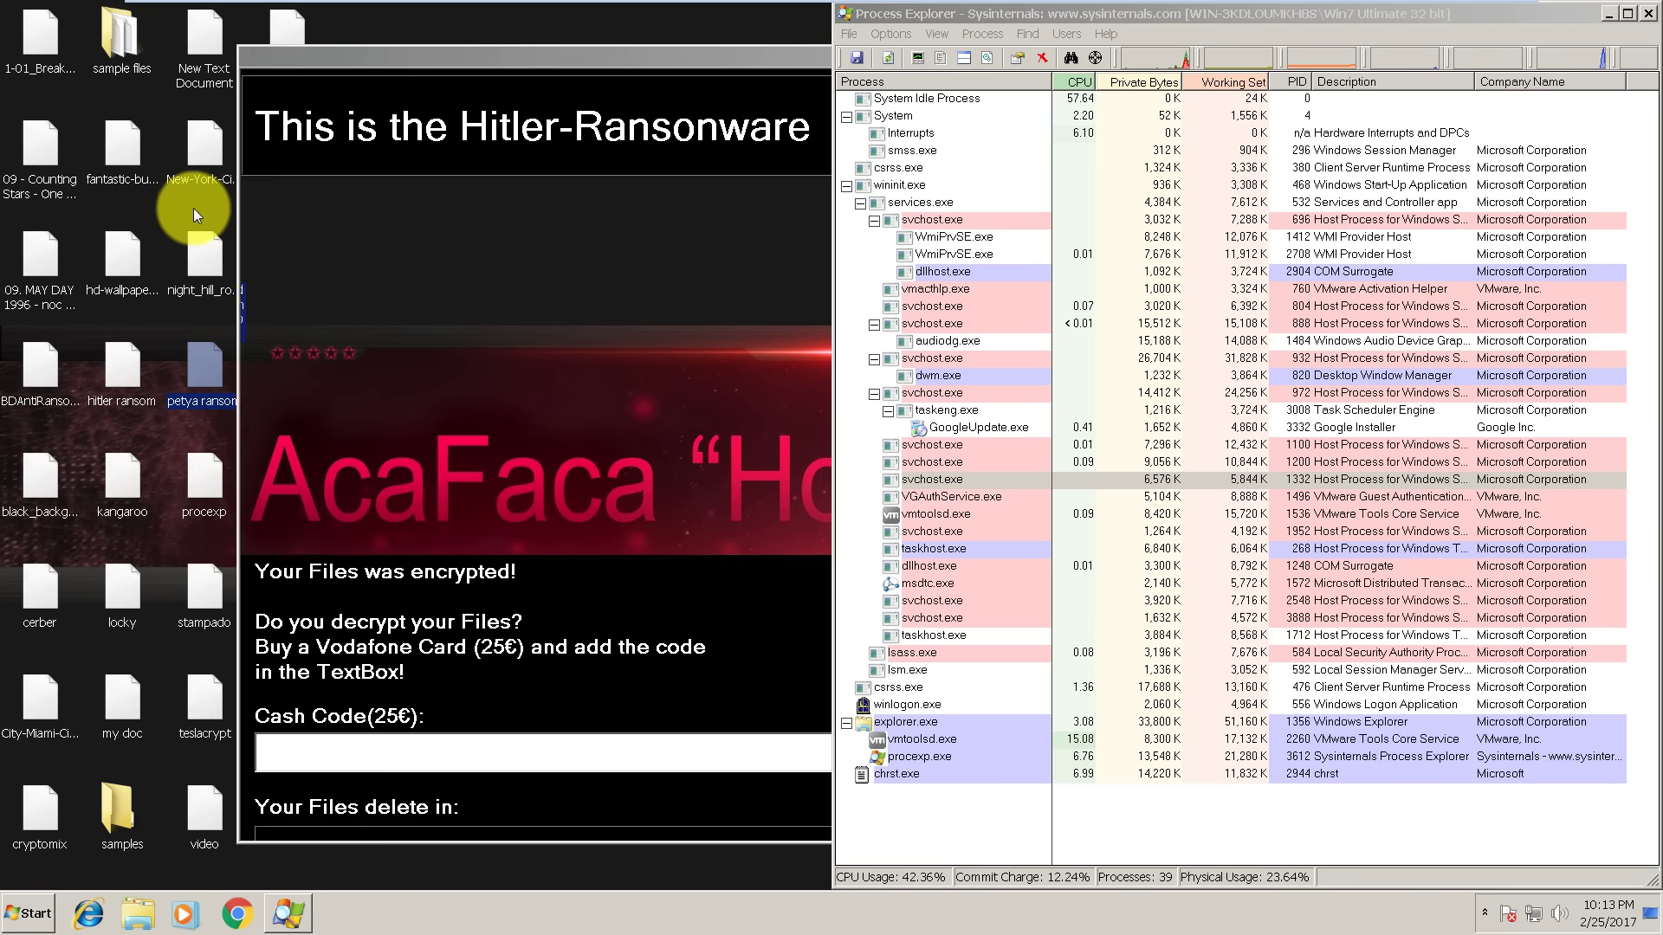
# Bring the Hitler-Ransomware note in front of Process Explorer, checking the hidden tray icons along the way.
pyautogui.click(612, 56)
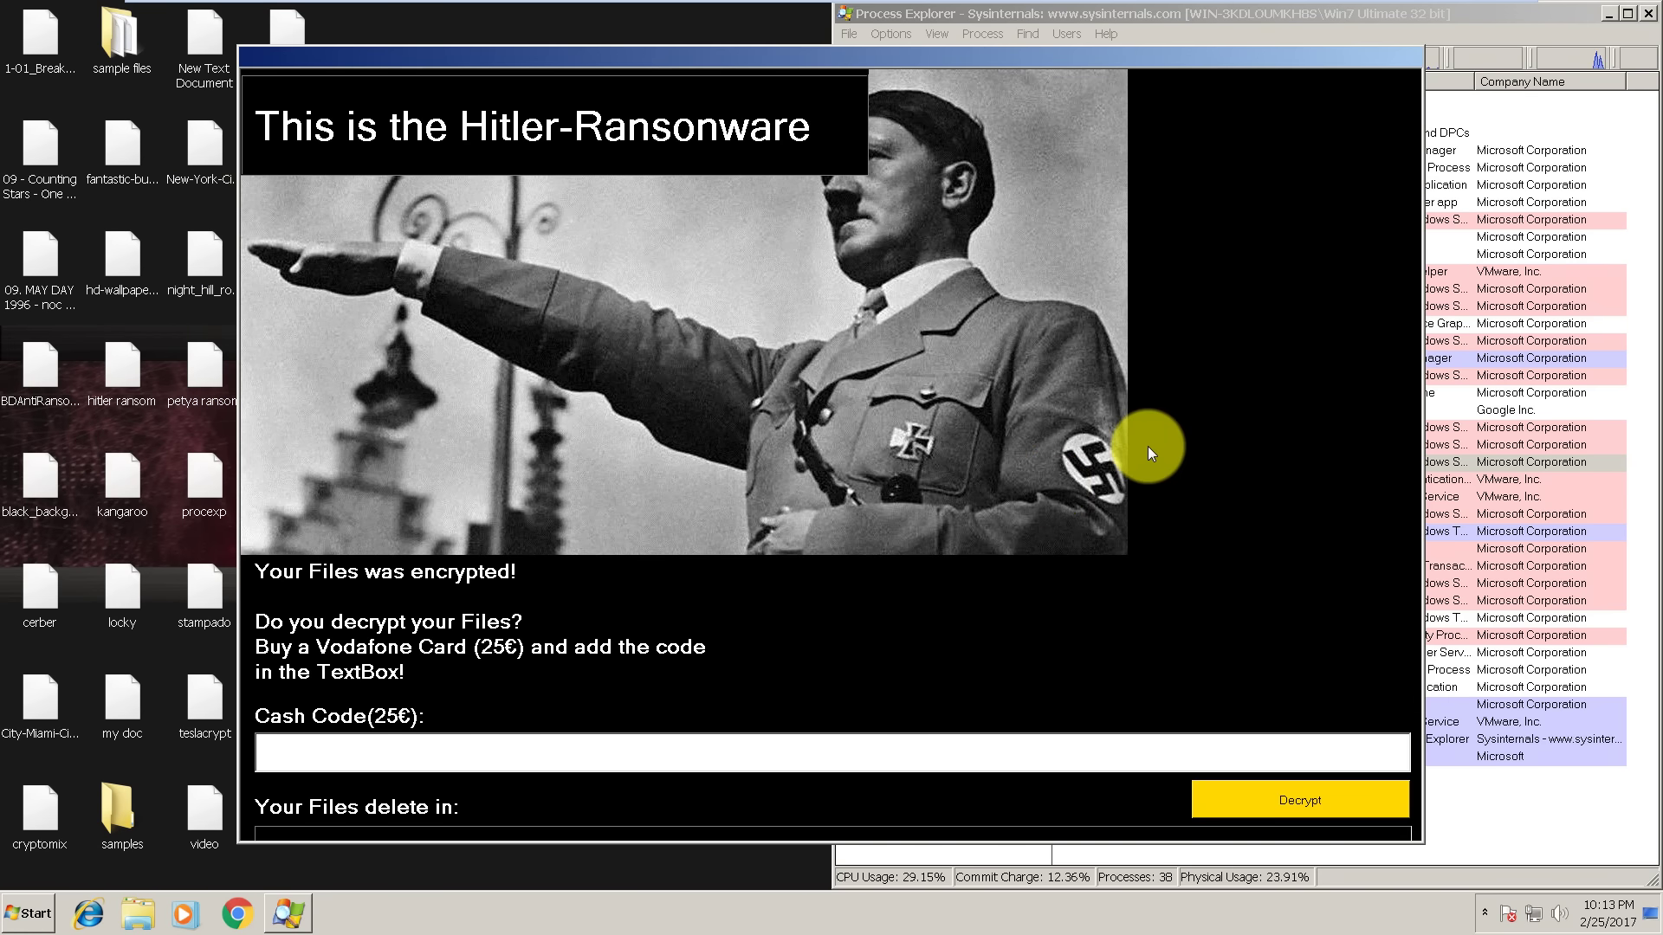
pyautogui.click(1484, 913)
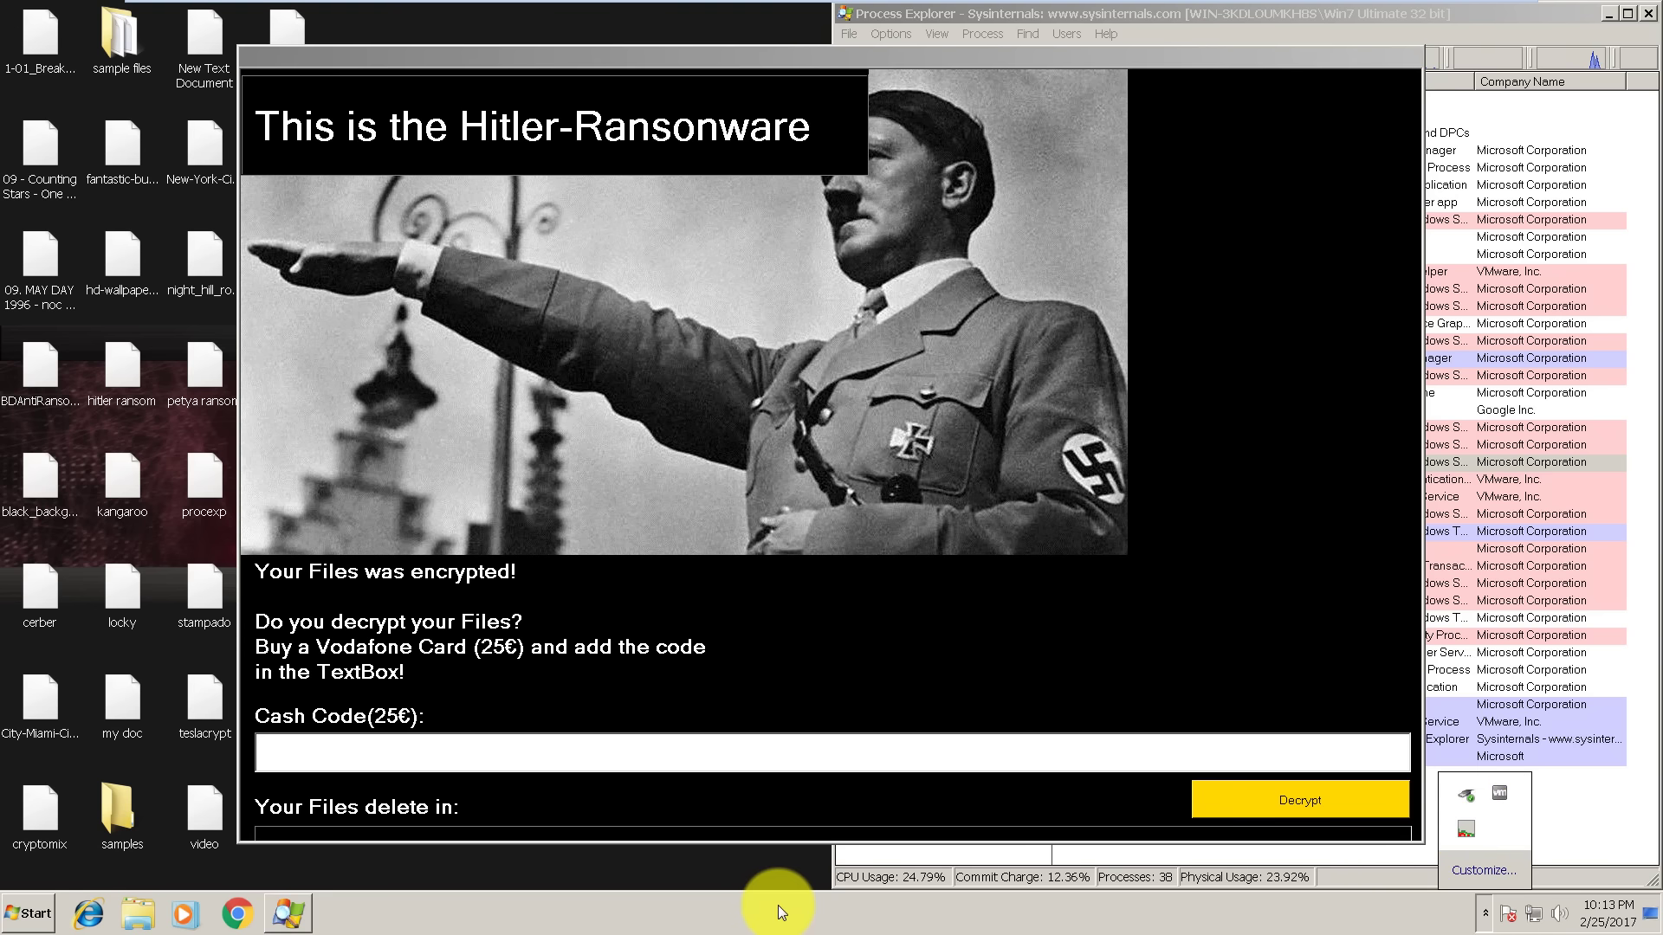
pyautogui.click(1326, 60)
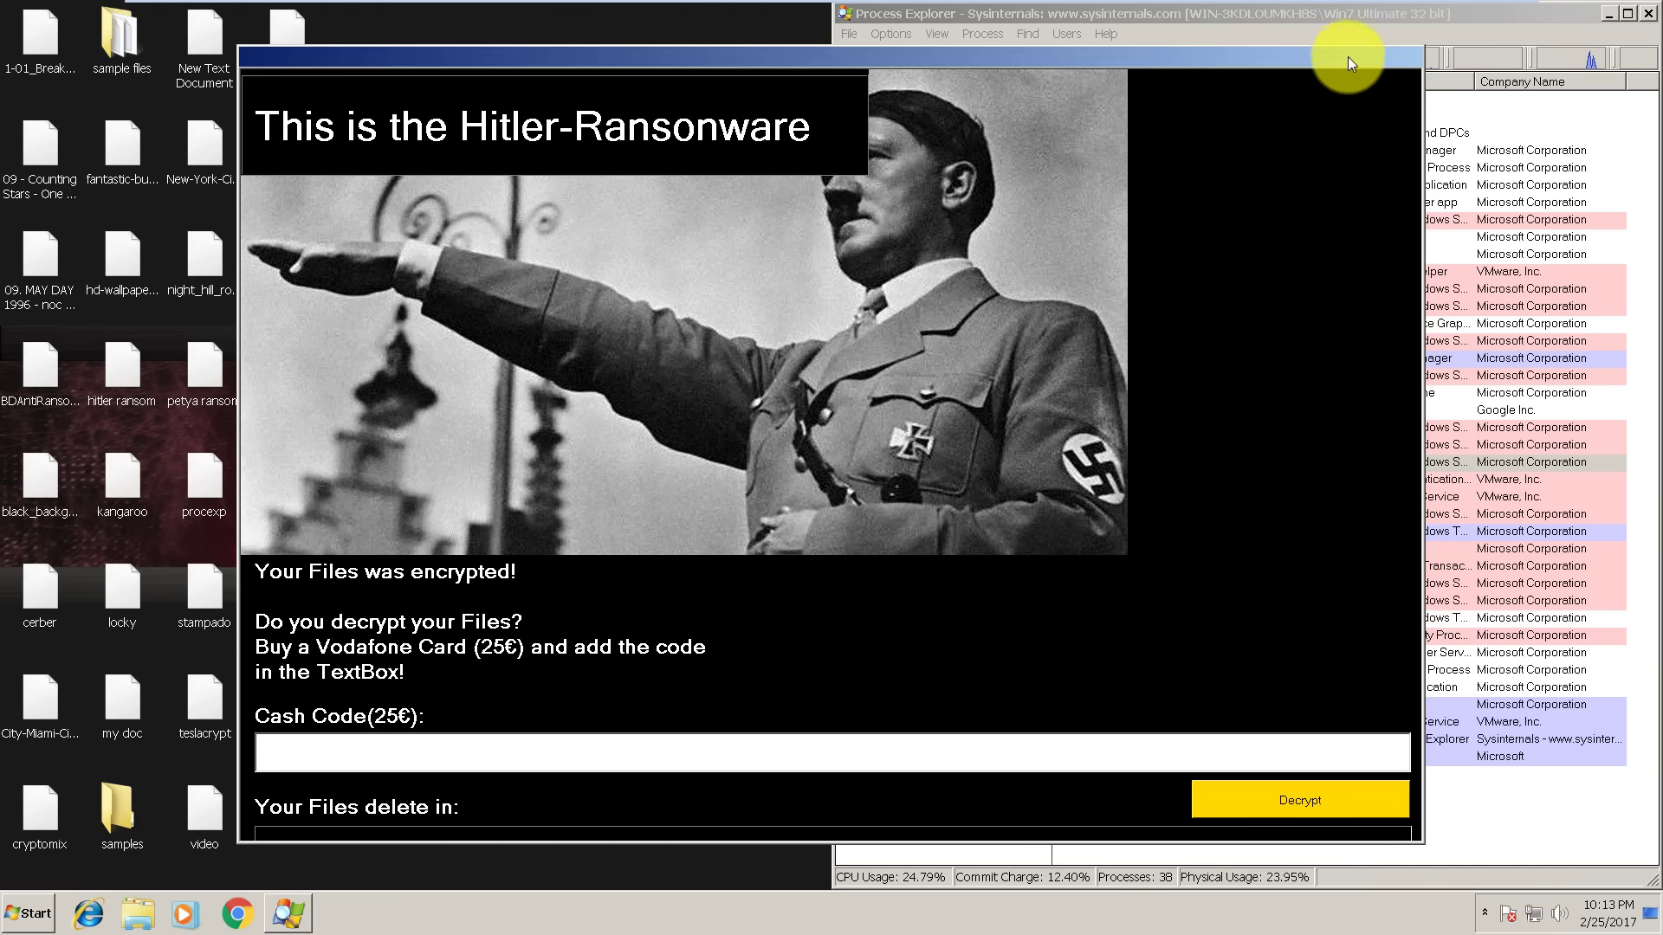
# Move the ransom note aside and run the 'petya ransom' sample as administrator.
pyautogui.moveTo(1347, 55); pyautogui.dragTo(1124, 84)
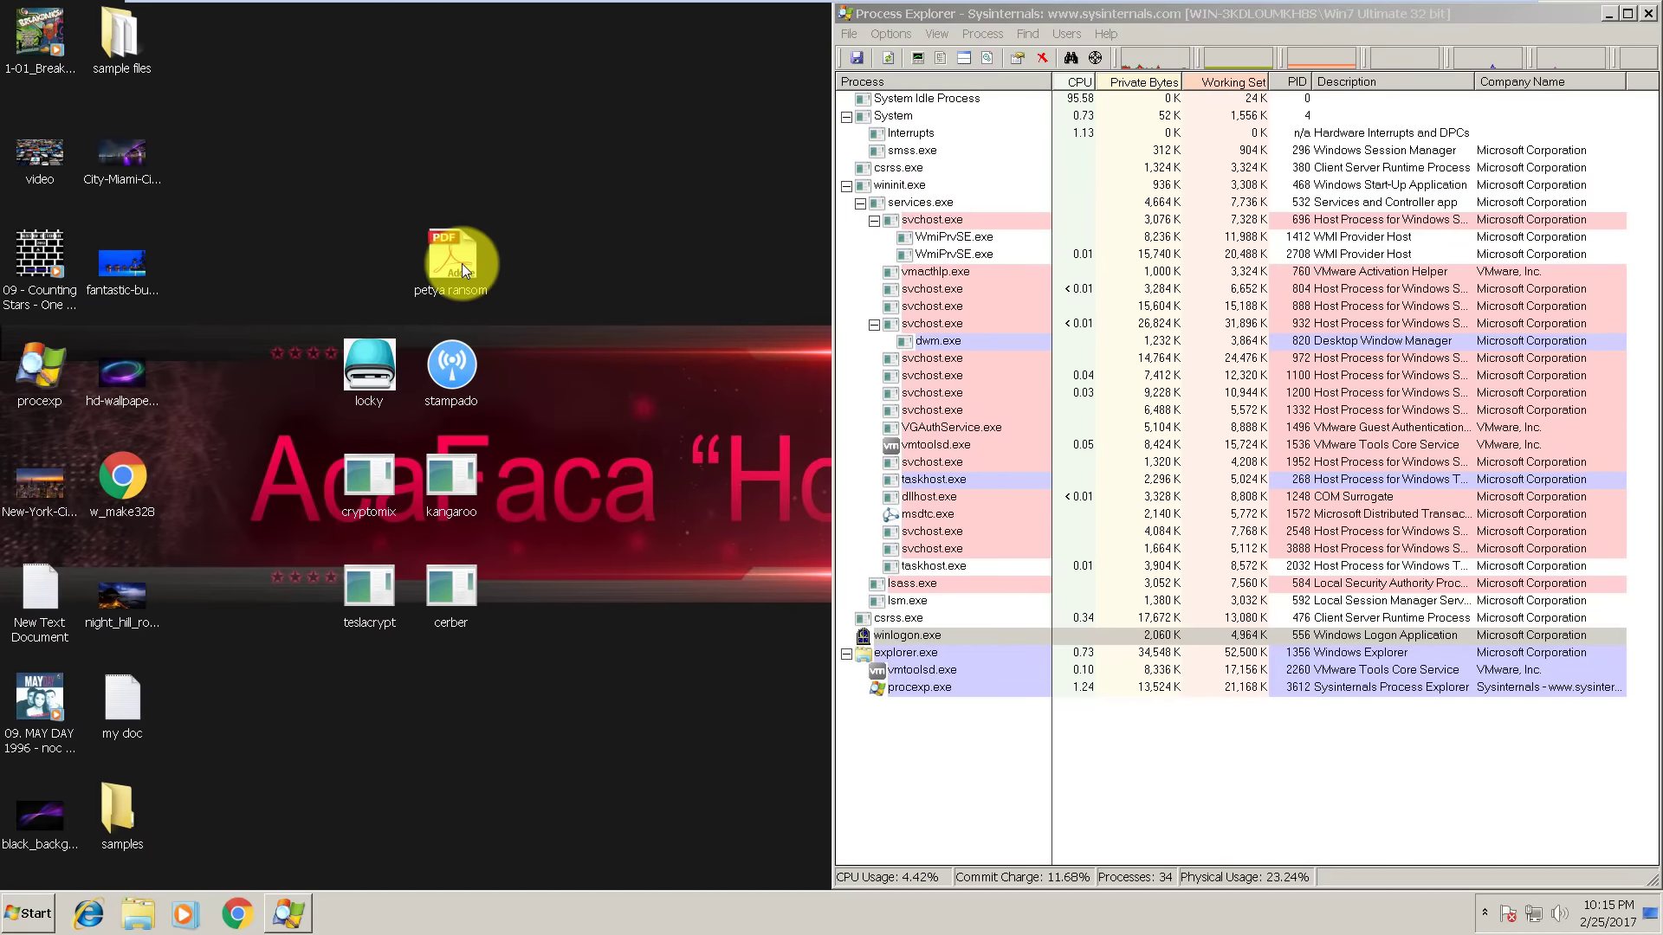
pyautogui.rightClick(462, 264)
pyautogui.click(496, 291)
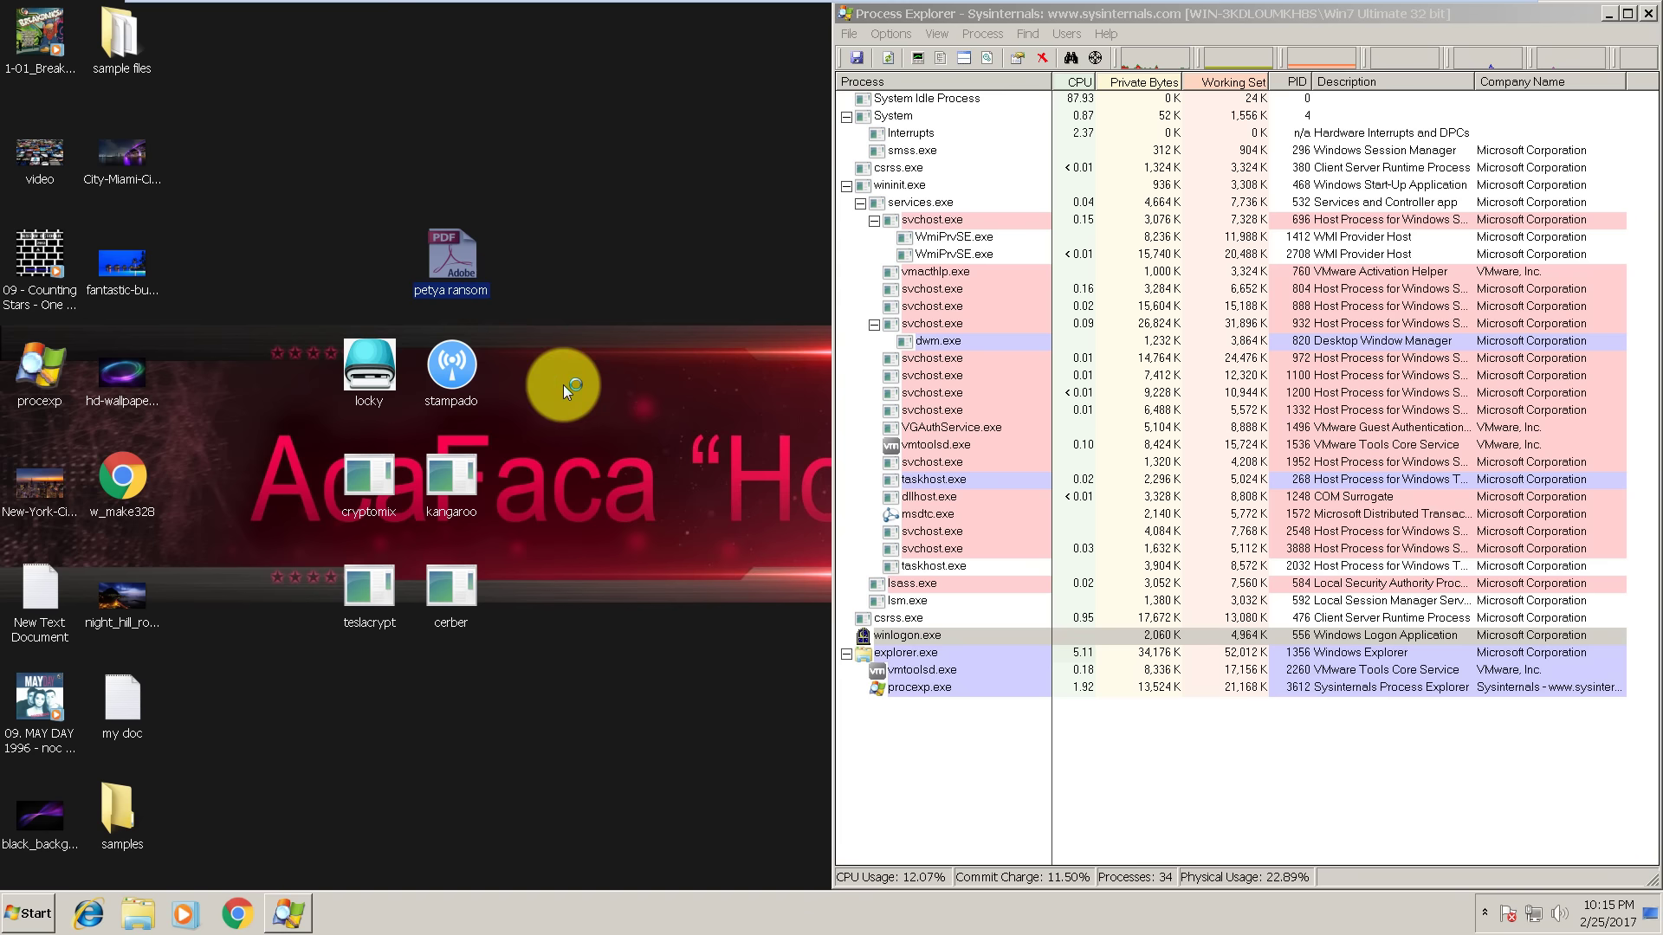
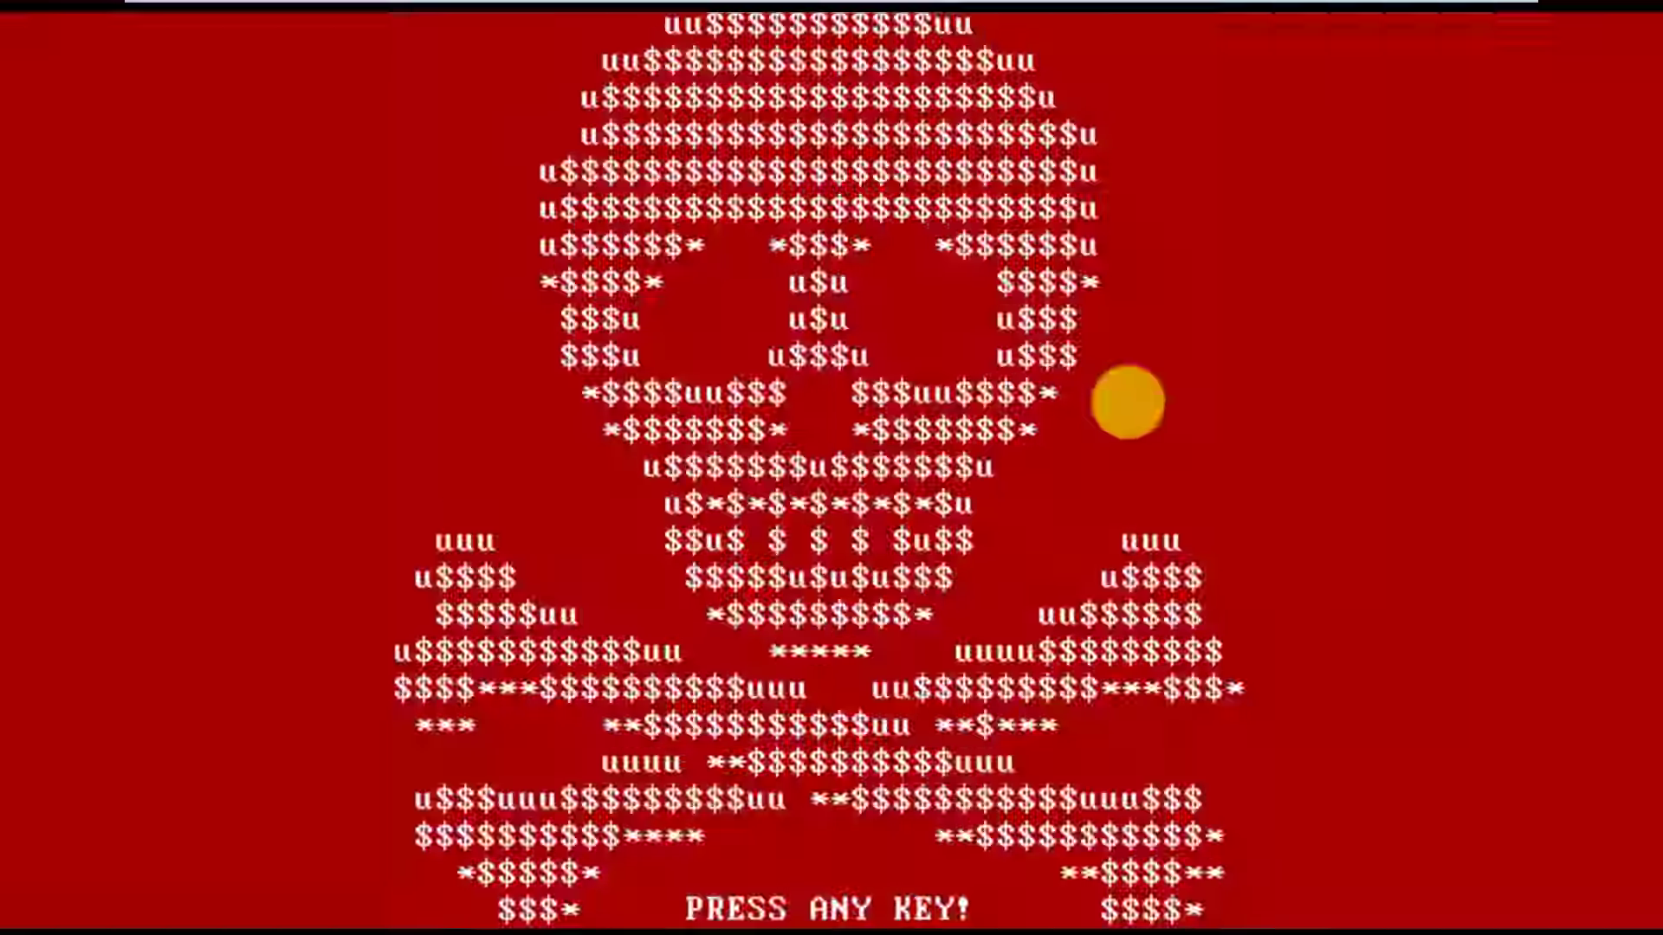
# Get past the flashing Petya skull screen to show the OSIRIS encrypted-files ransom note.
pyautogui.press('Return')
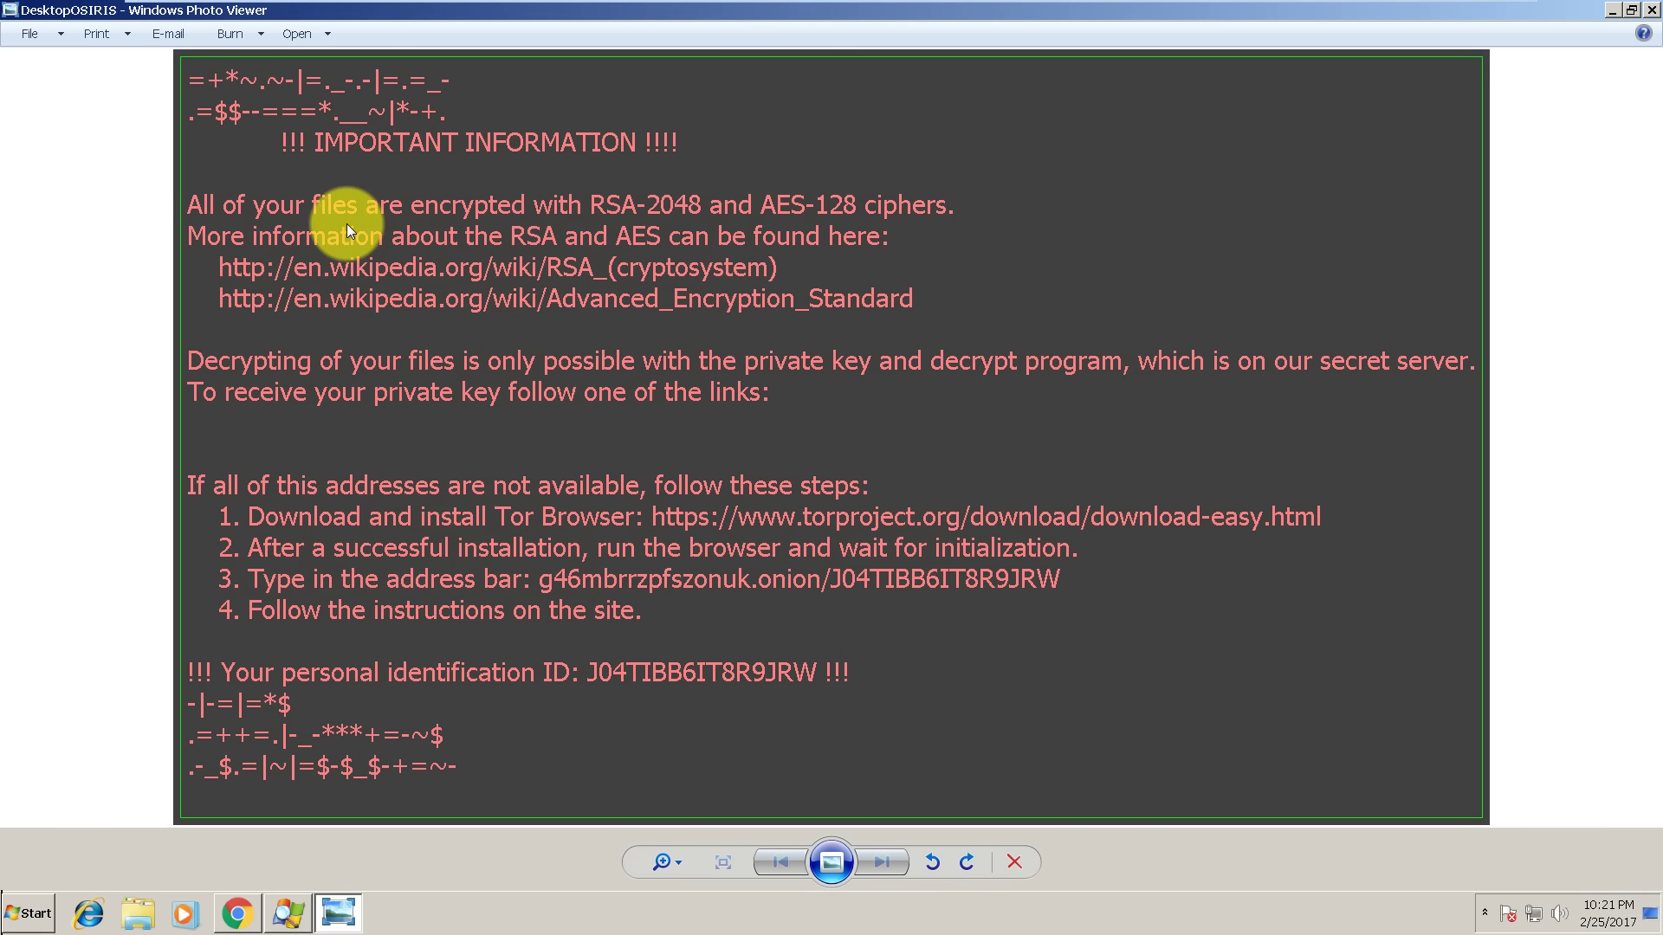
# Check the hidden notification-area icons, then bring the ransom note window back into focus.
pyautogui.click(1484, 912)
pyautogui.click(1418, 926)
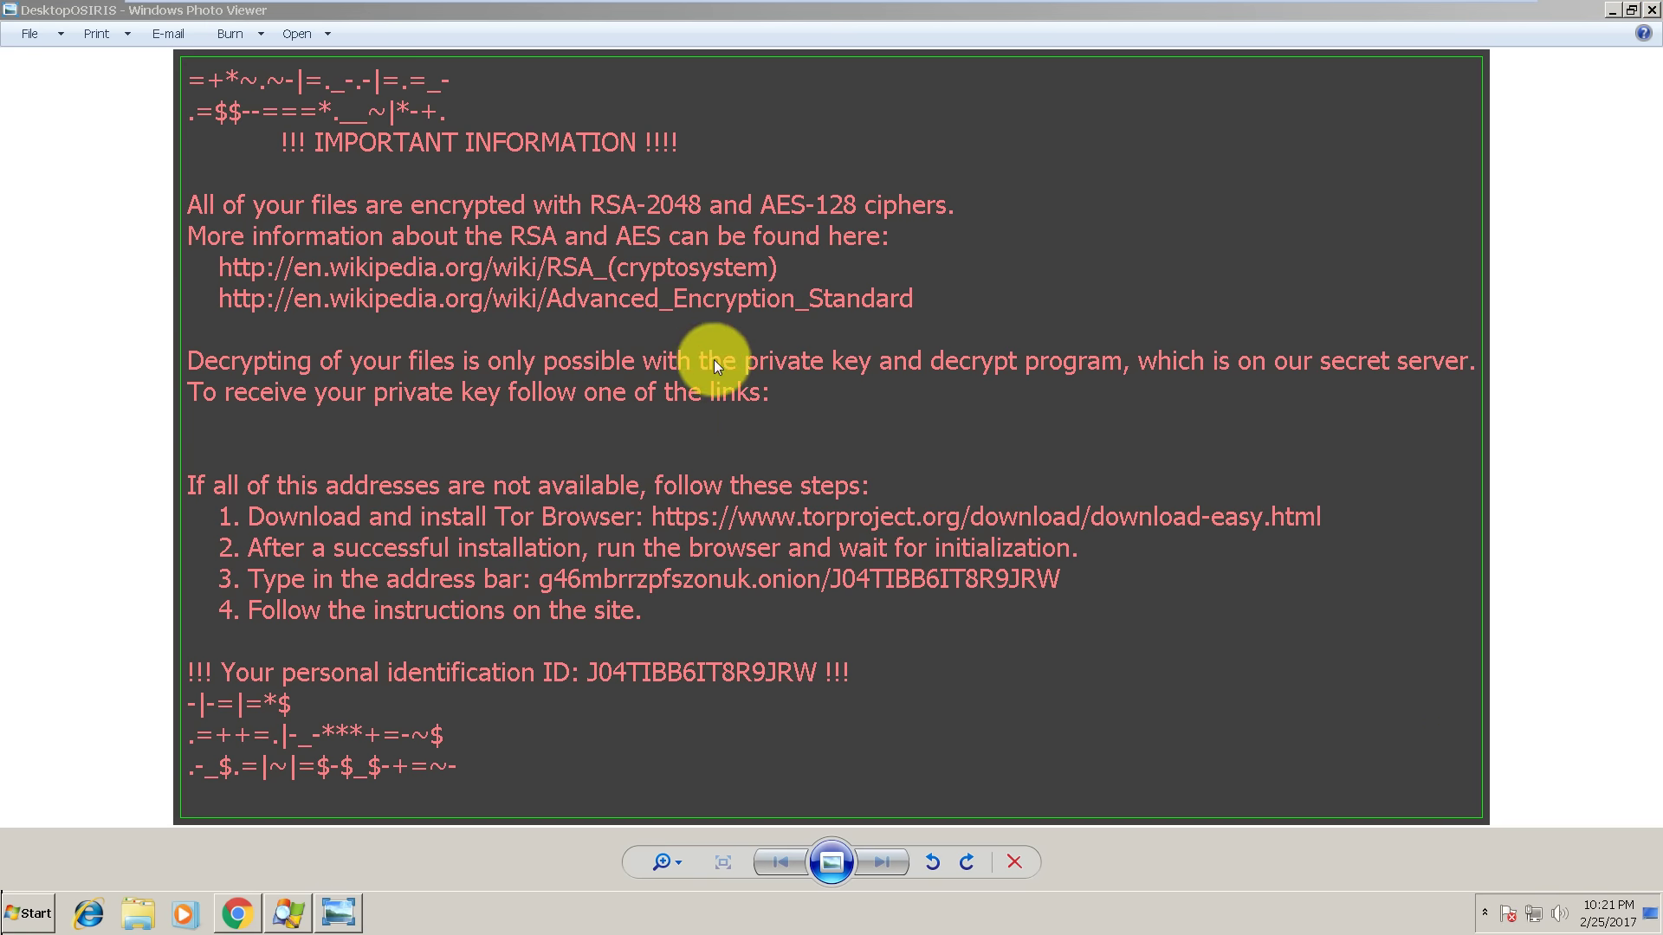
pyautogui.click(758, 362)
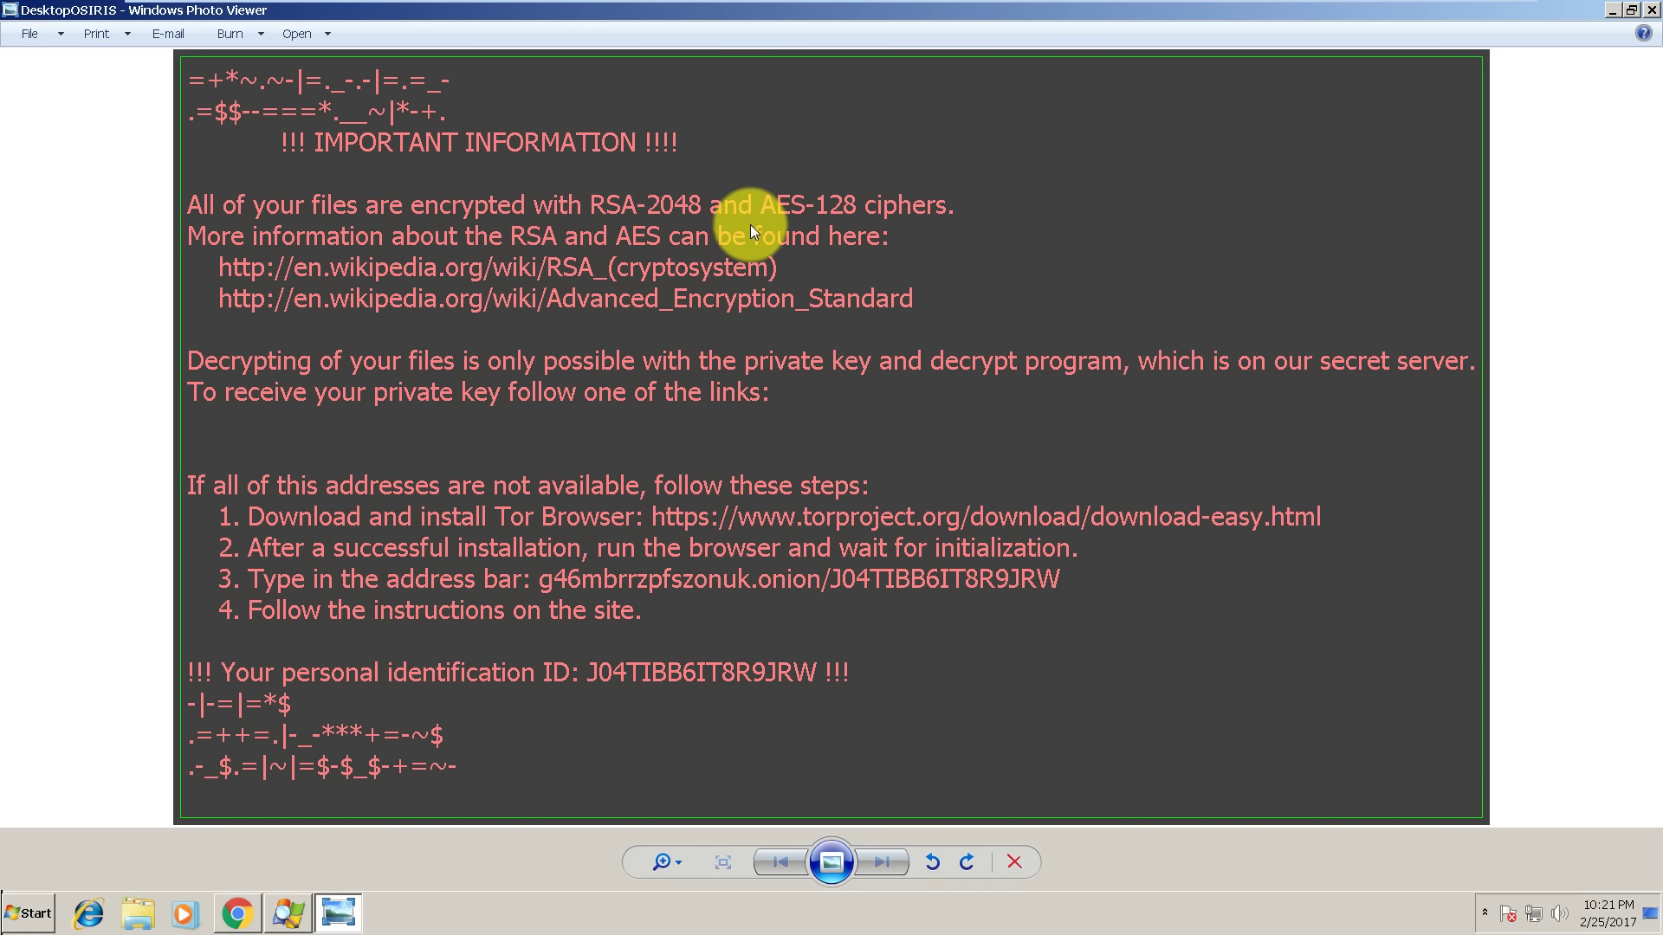
pyautogui.moveTo(321, 7)
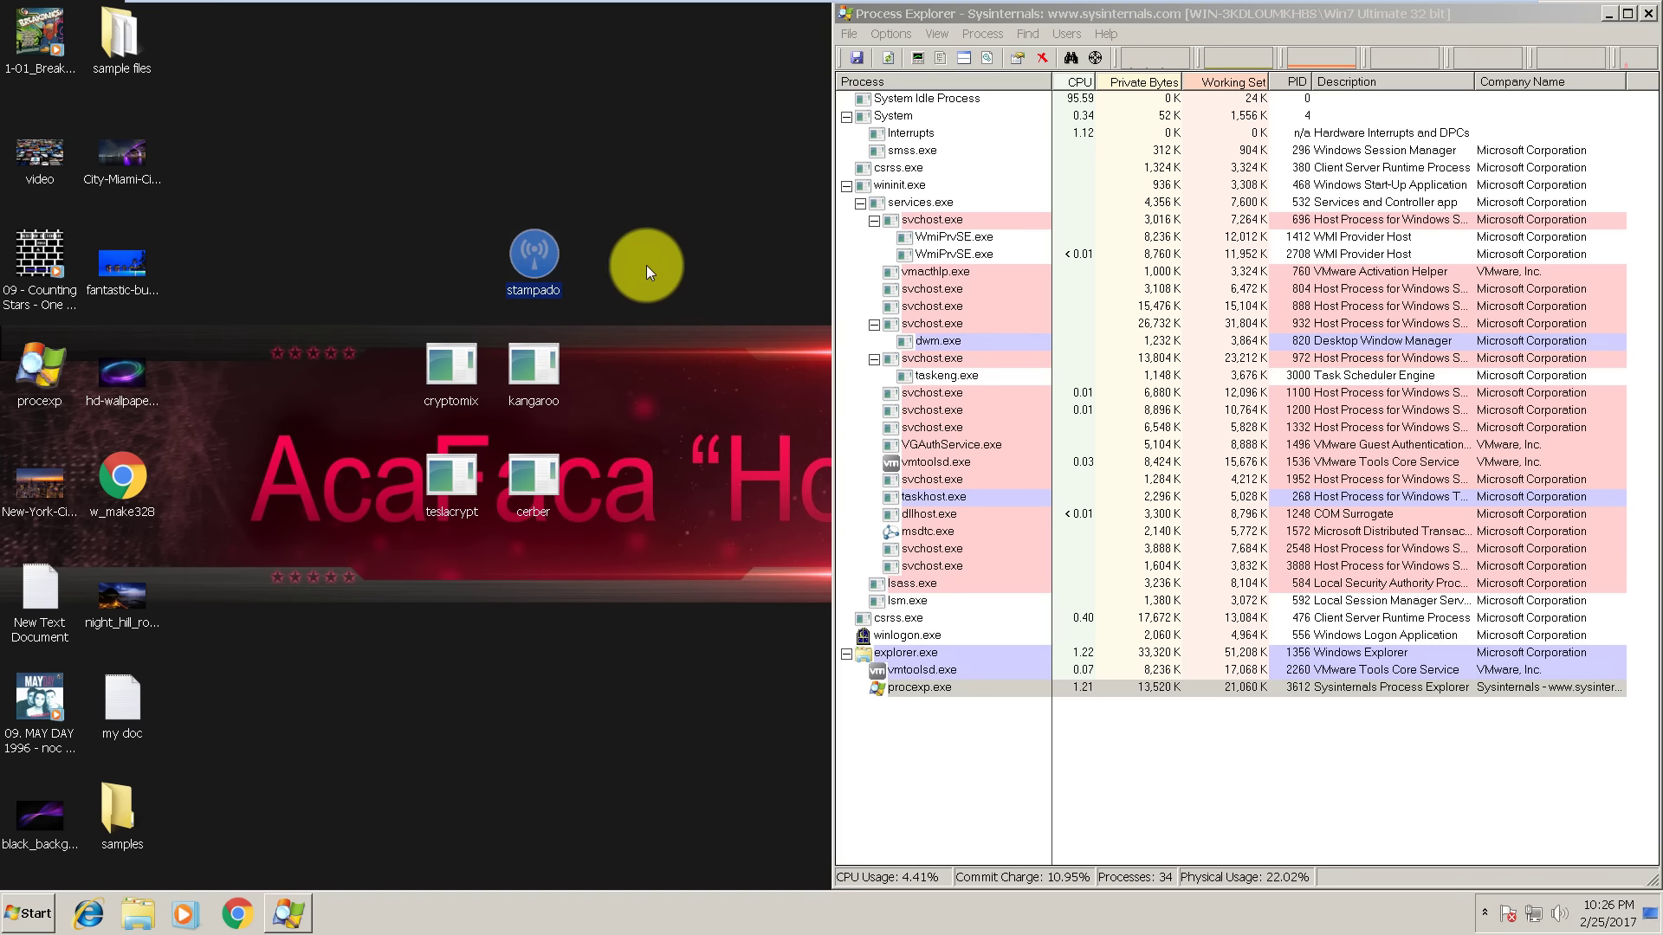
# Close Bitdefender and read the encrypted desktop file names, such as w_make328.pdf.locked and video.jpg.locked.
pyautogui.click(683, 206)
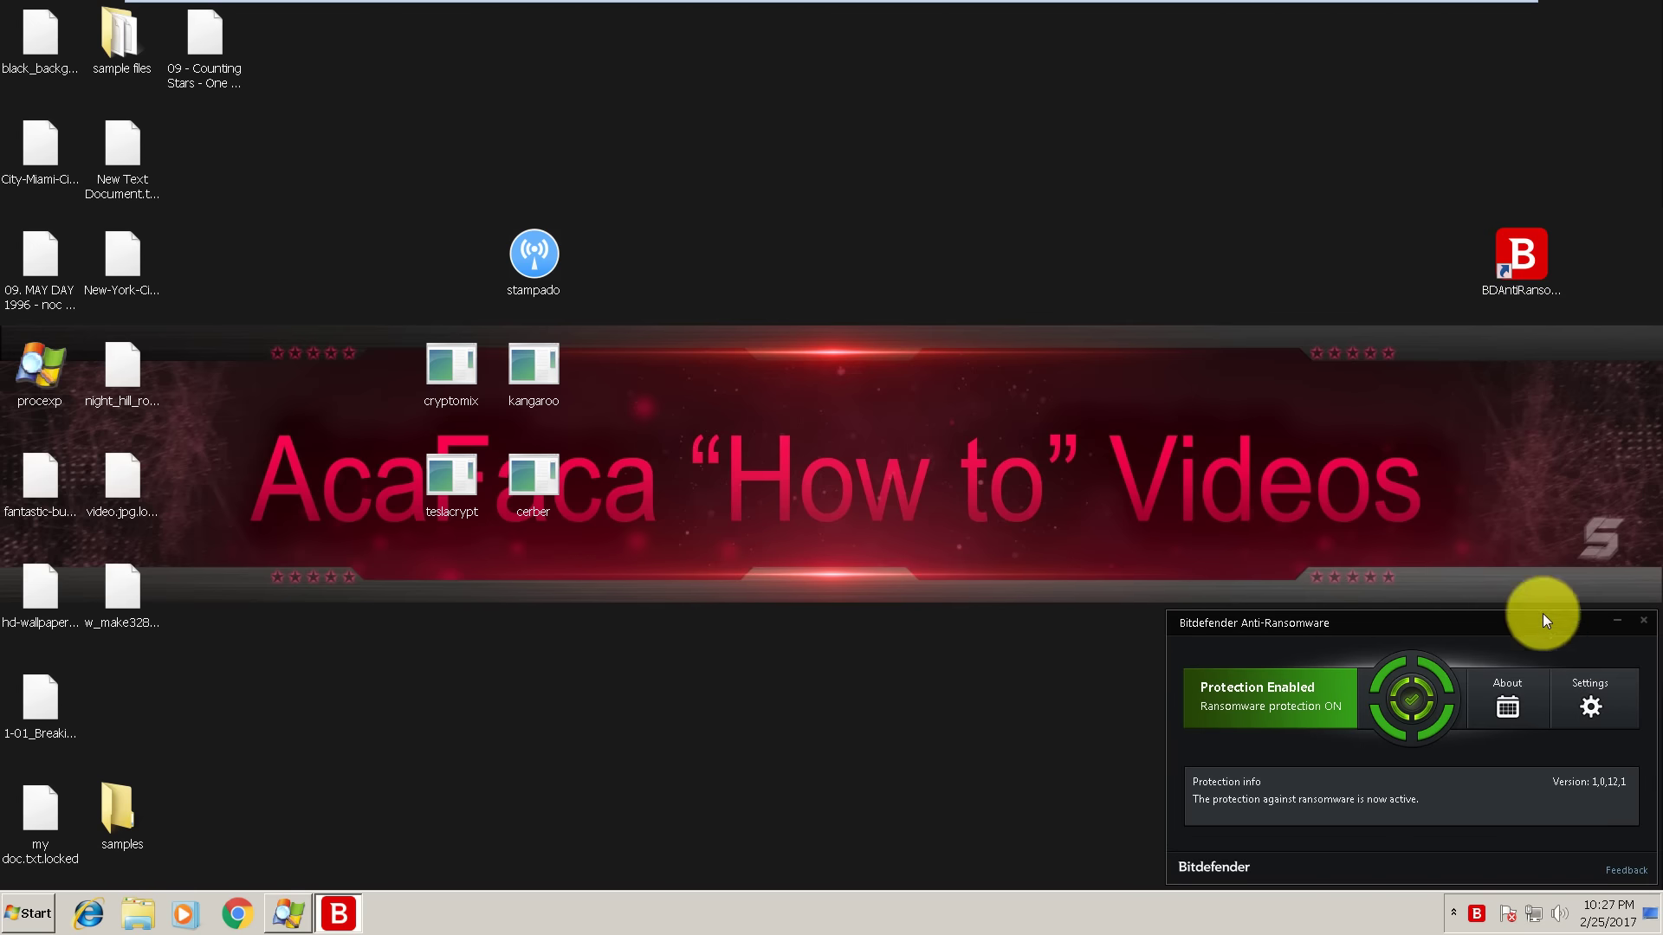
pyautogui.click(1644, 623)
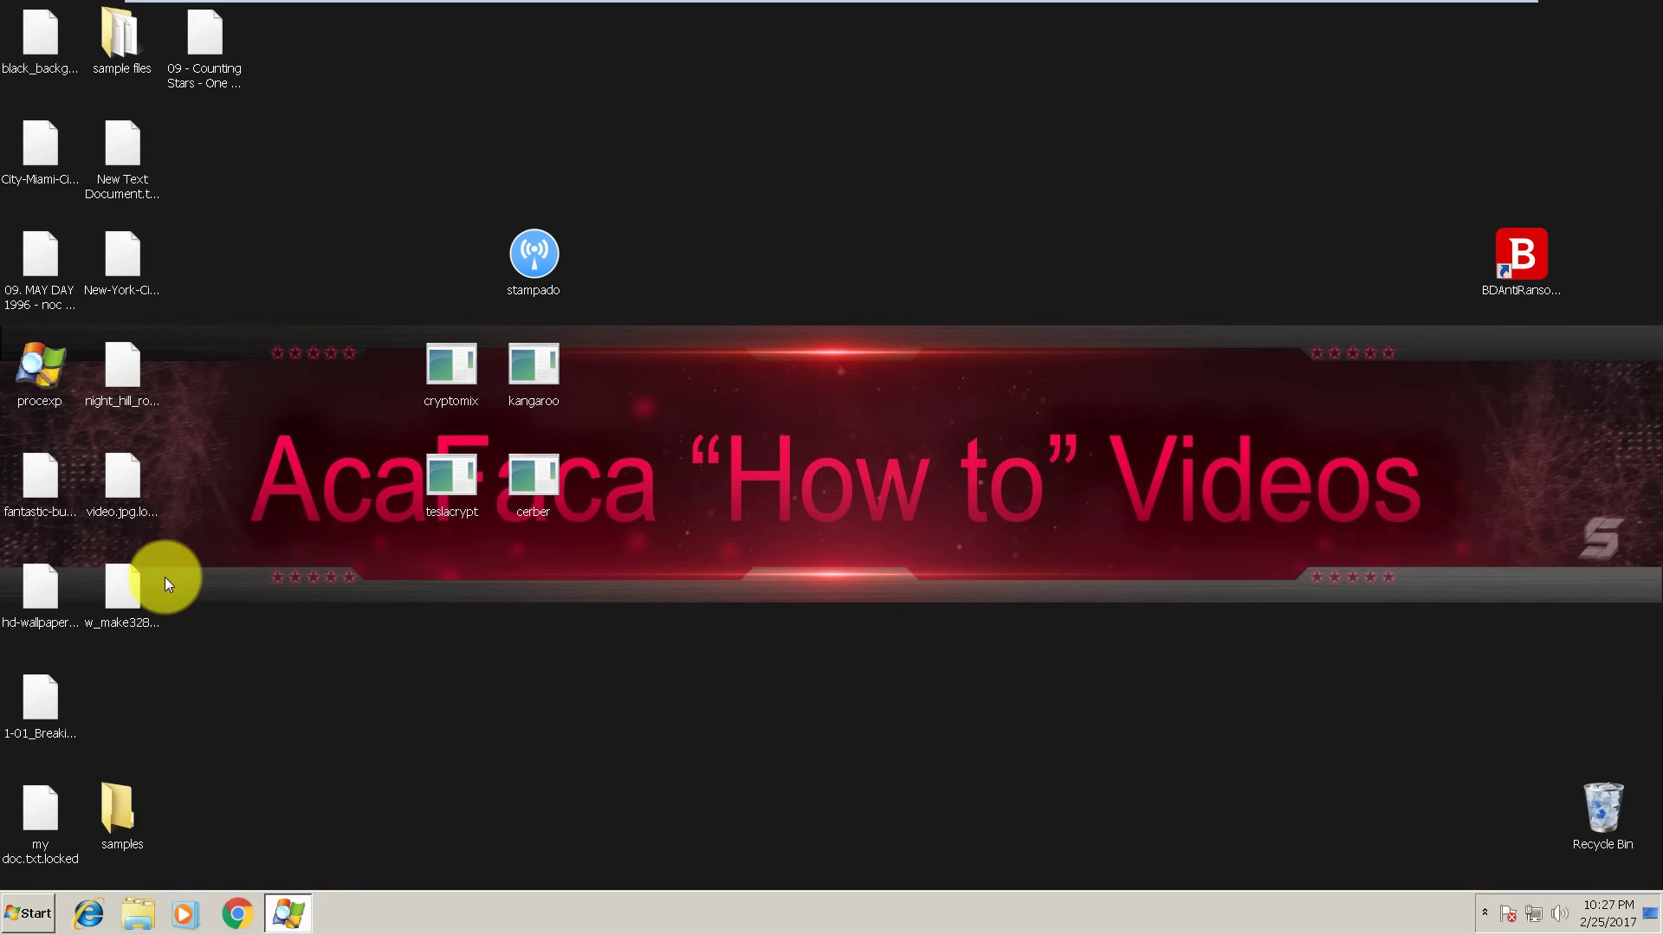
pyautogui.click(133, 594)
pyautogui.click(132, 471)
pyautogui.press('Up')
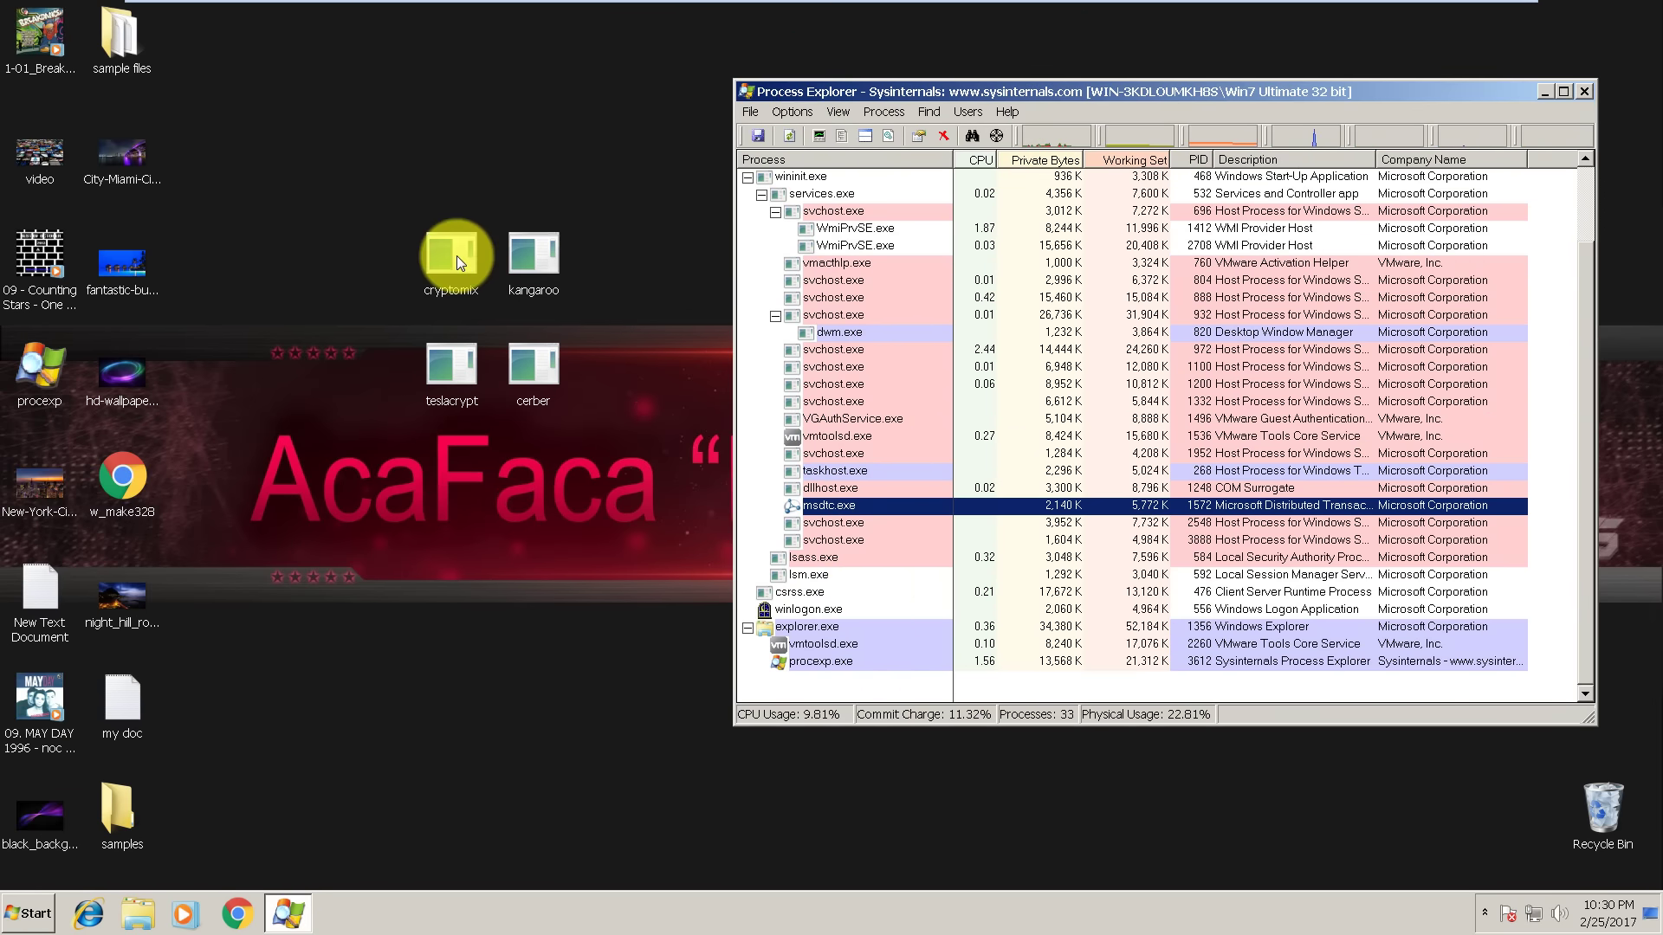
# Run the cryptomix sample as administrator and move Process Explorer aside to watch it.
pyautogui.rightClick(455, 256)
pyautogui.click(500, 287)
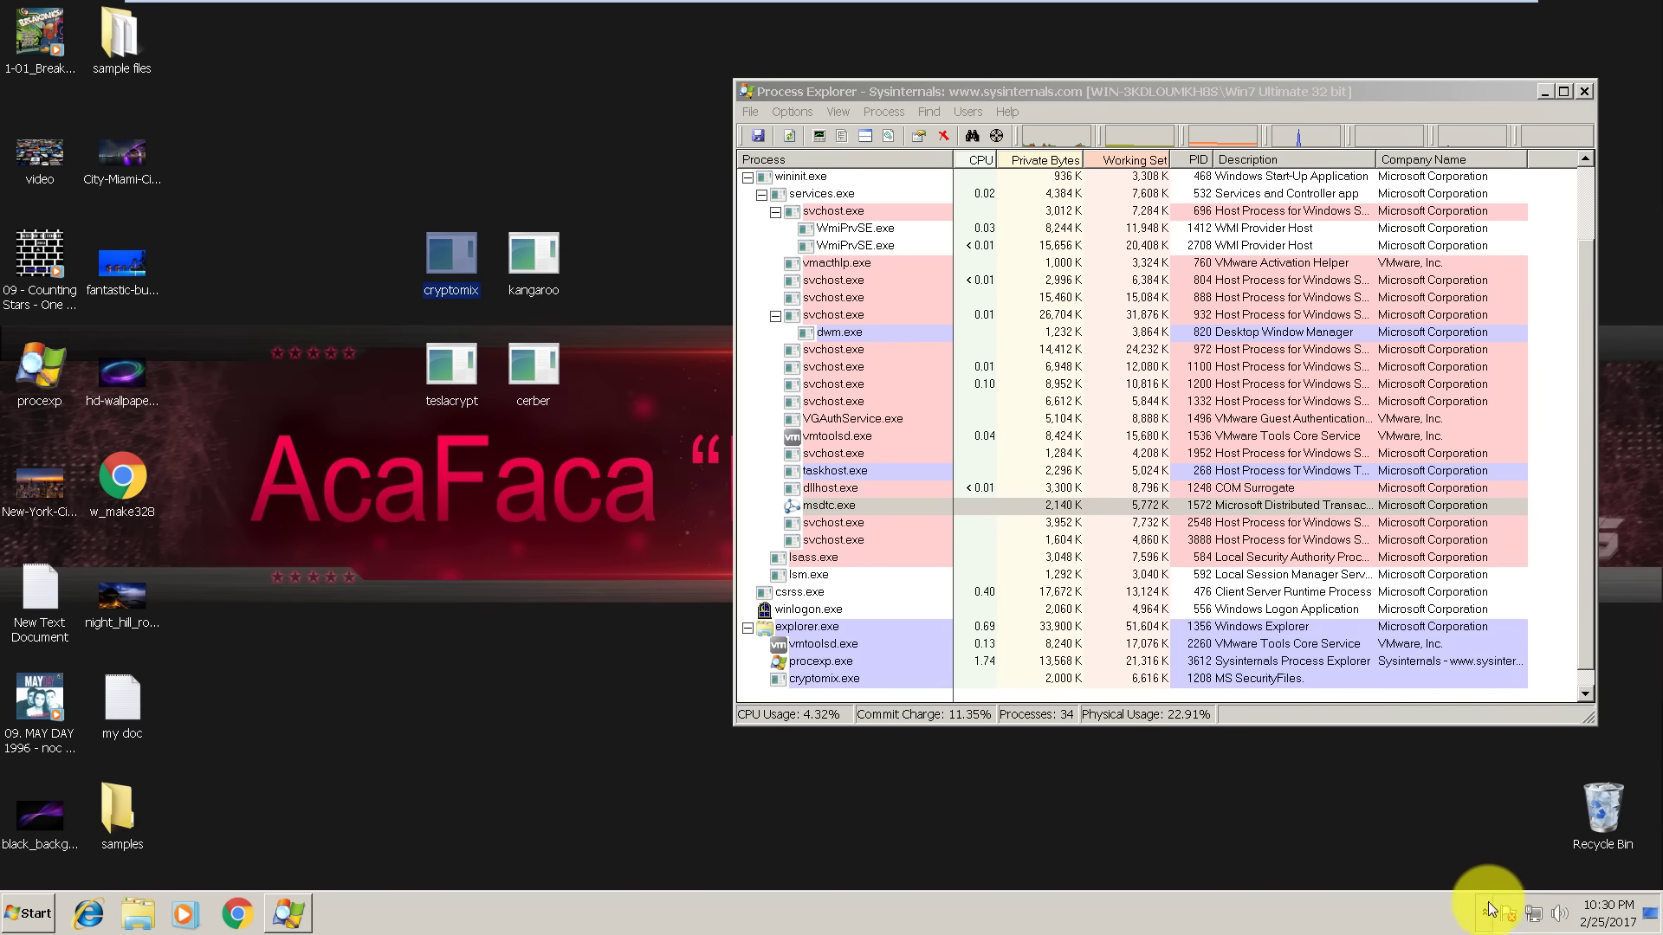
pyautogui.moveTo(1421, 90); pyautogui.dragTo(1248, 101)
# Check Bitdefender Anti-Ransomware's status after the INSTRUCTION RESTORE FILE note appears.
pyautogui.click(205, 44)
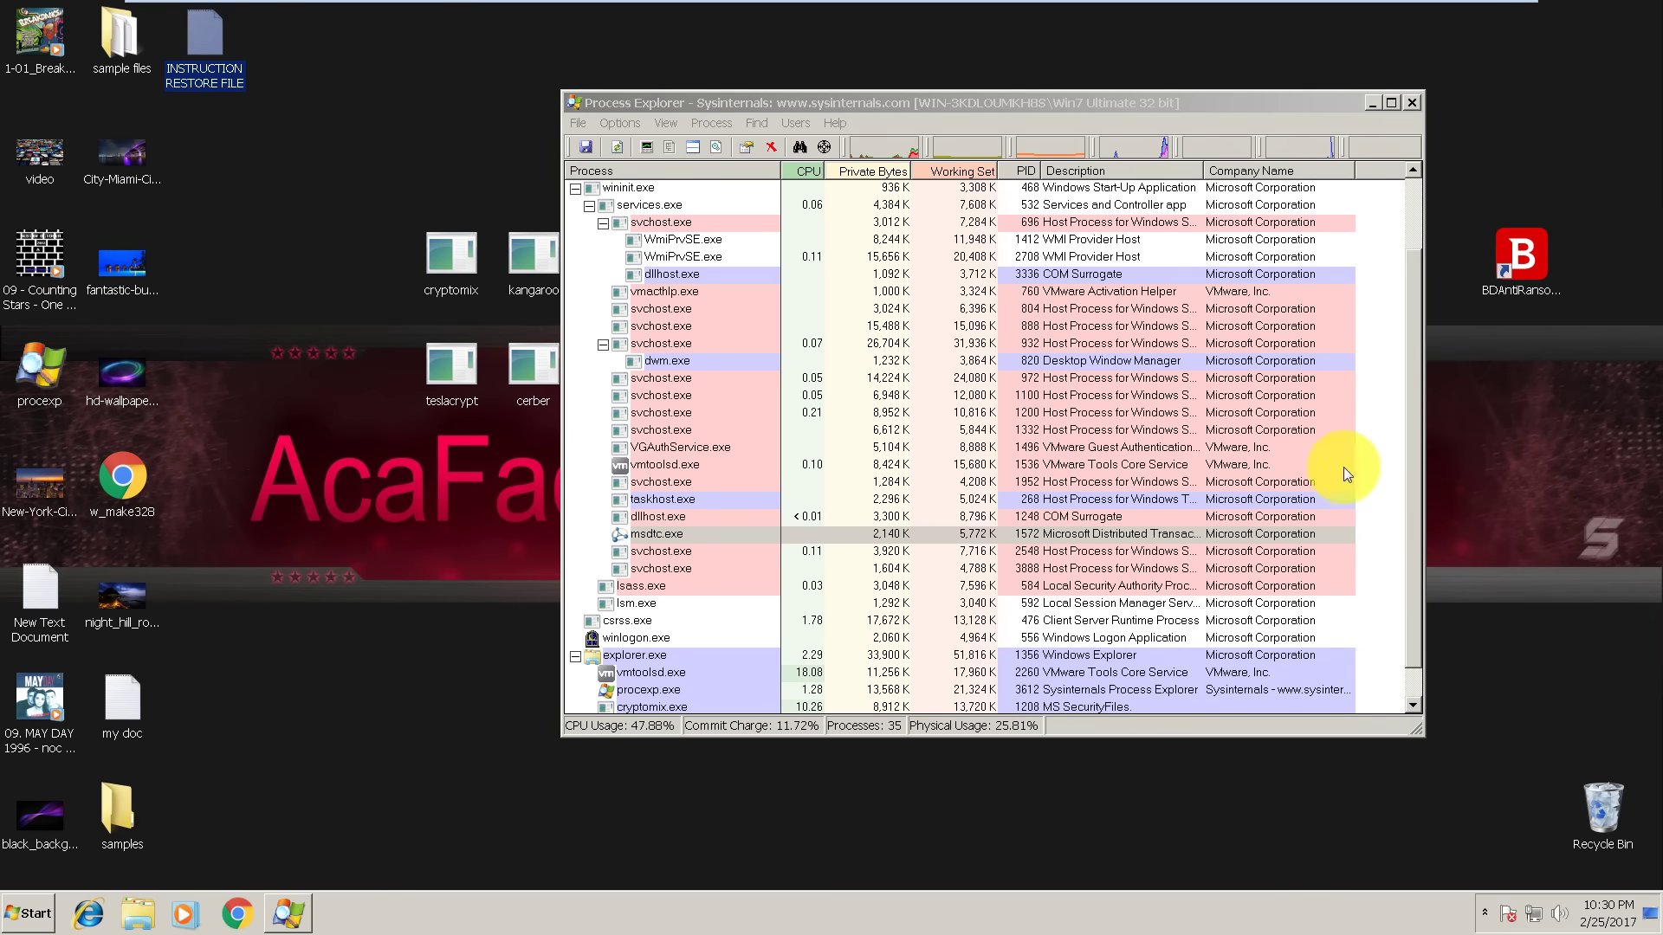
pyautogui.doubleClick(1521, 255)
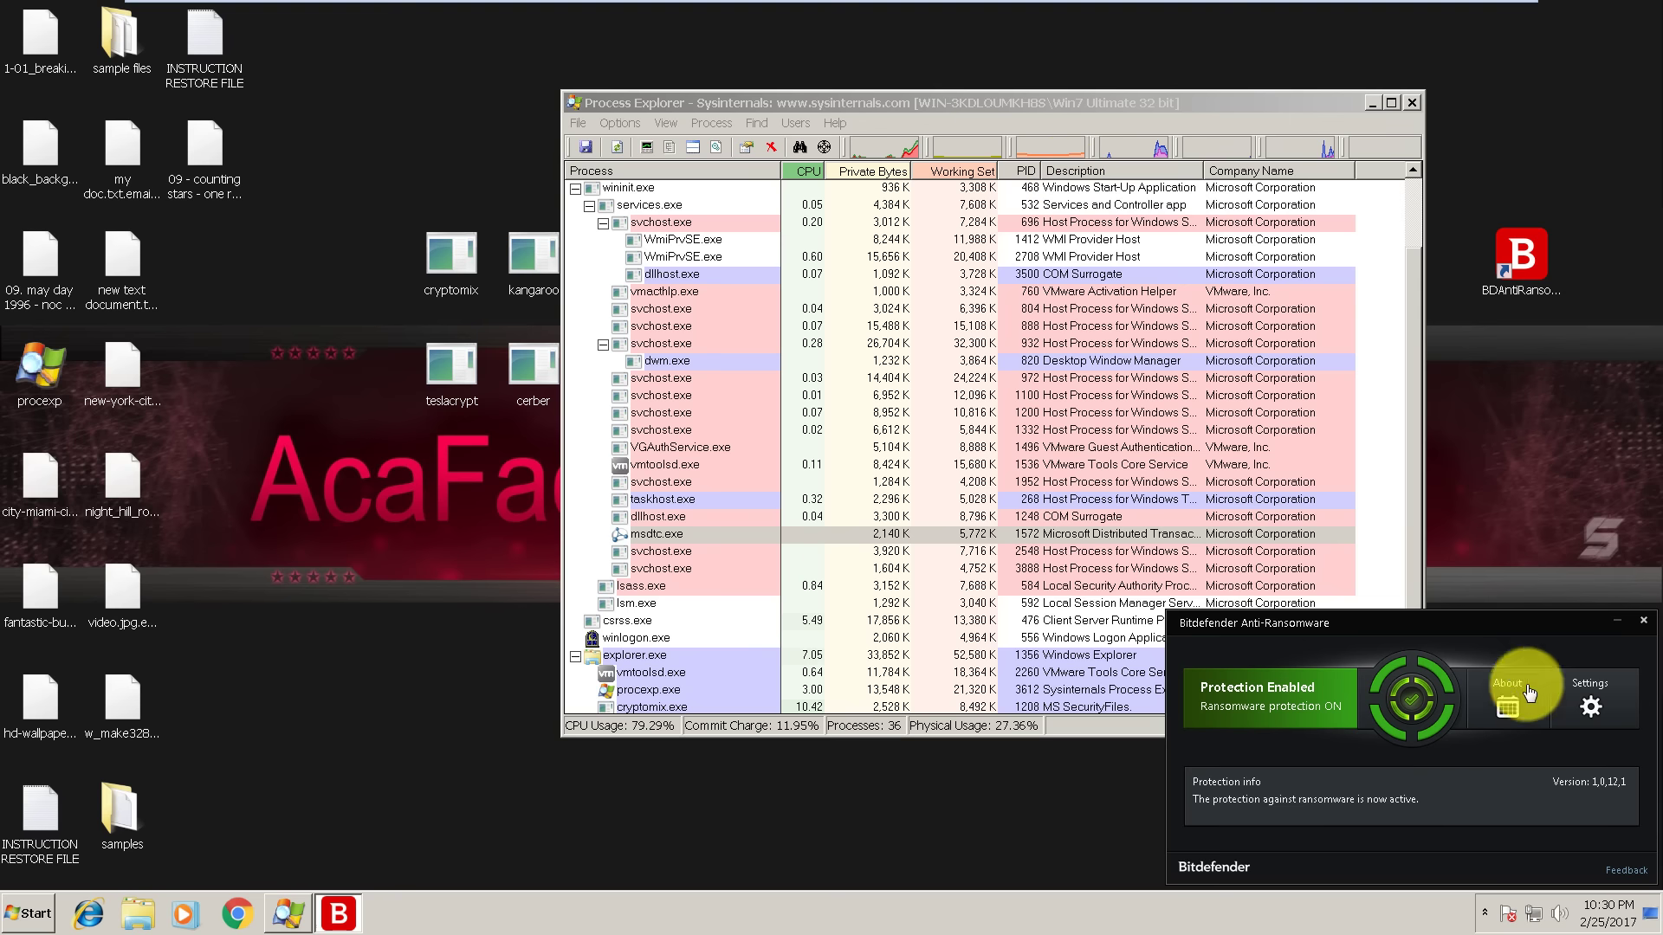
pyautogui.click(1644, 623)
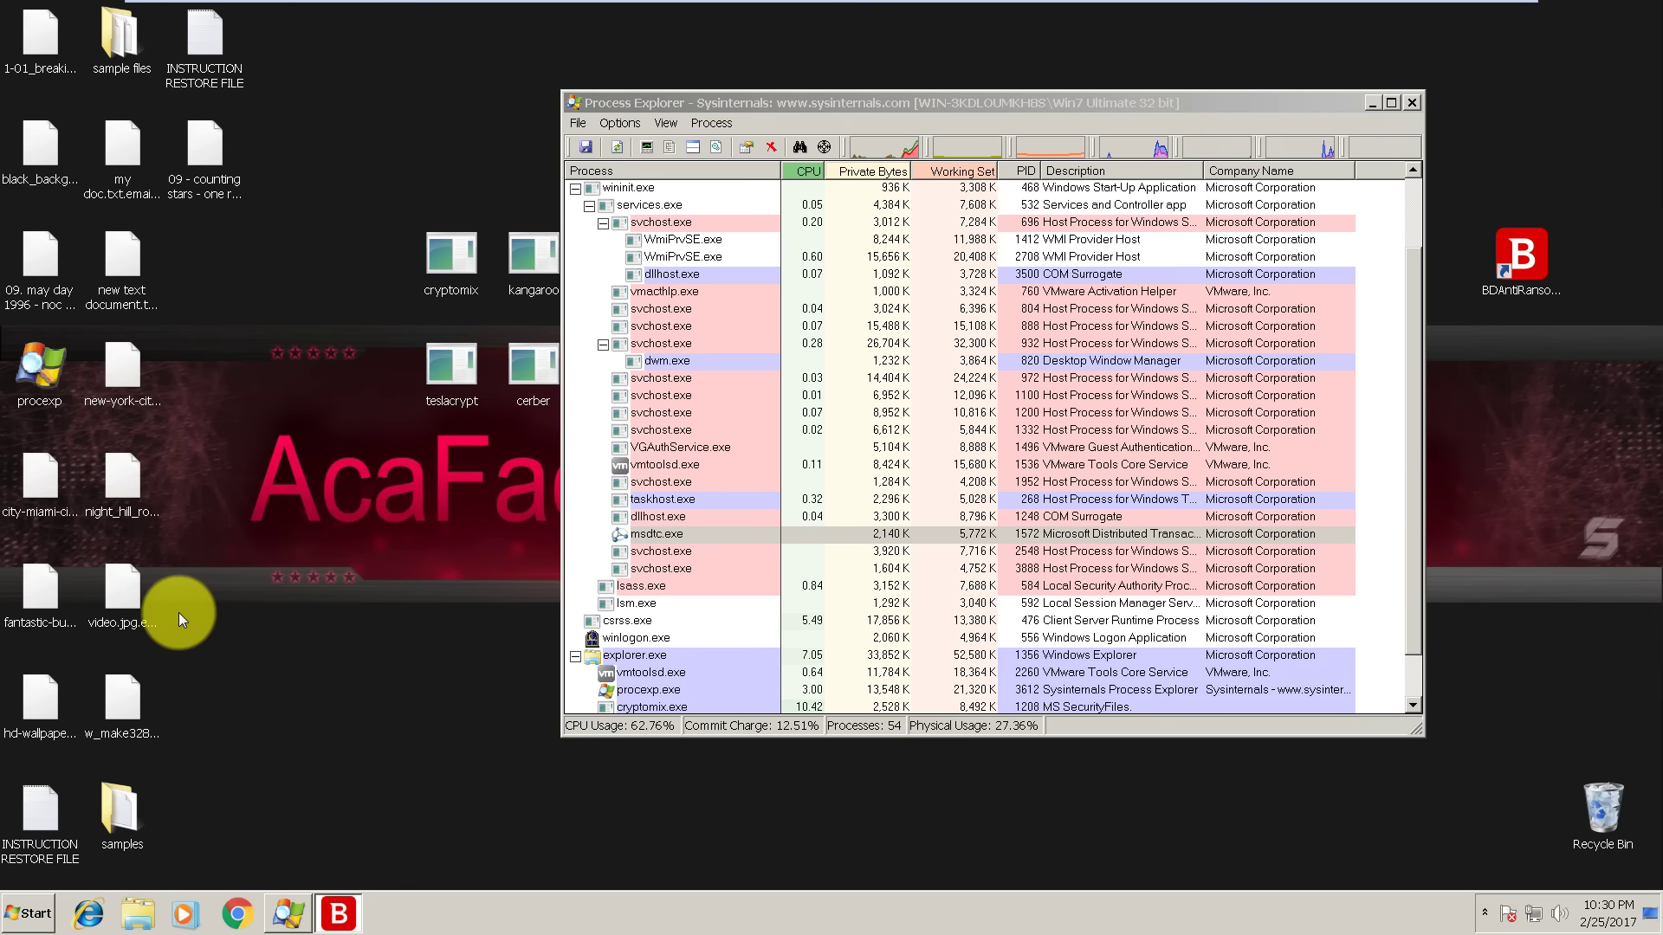
# Open the INSTRUCTION RESTORE FILE ransom note in Notepad.
pyautogui.click(674, 91)
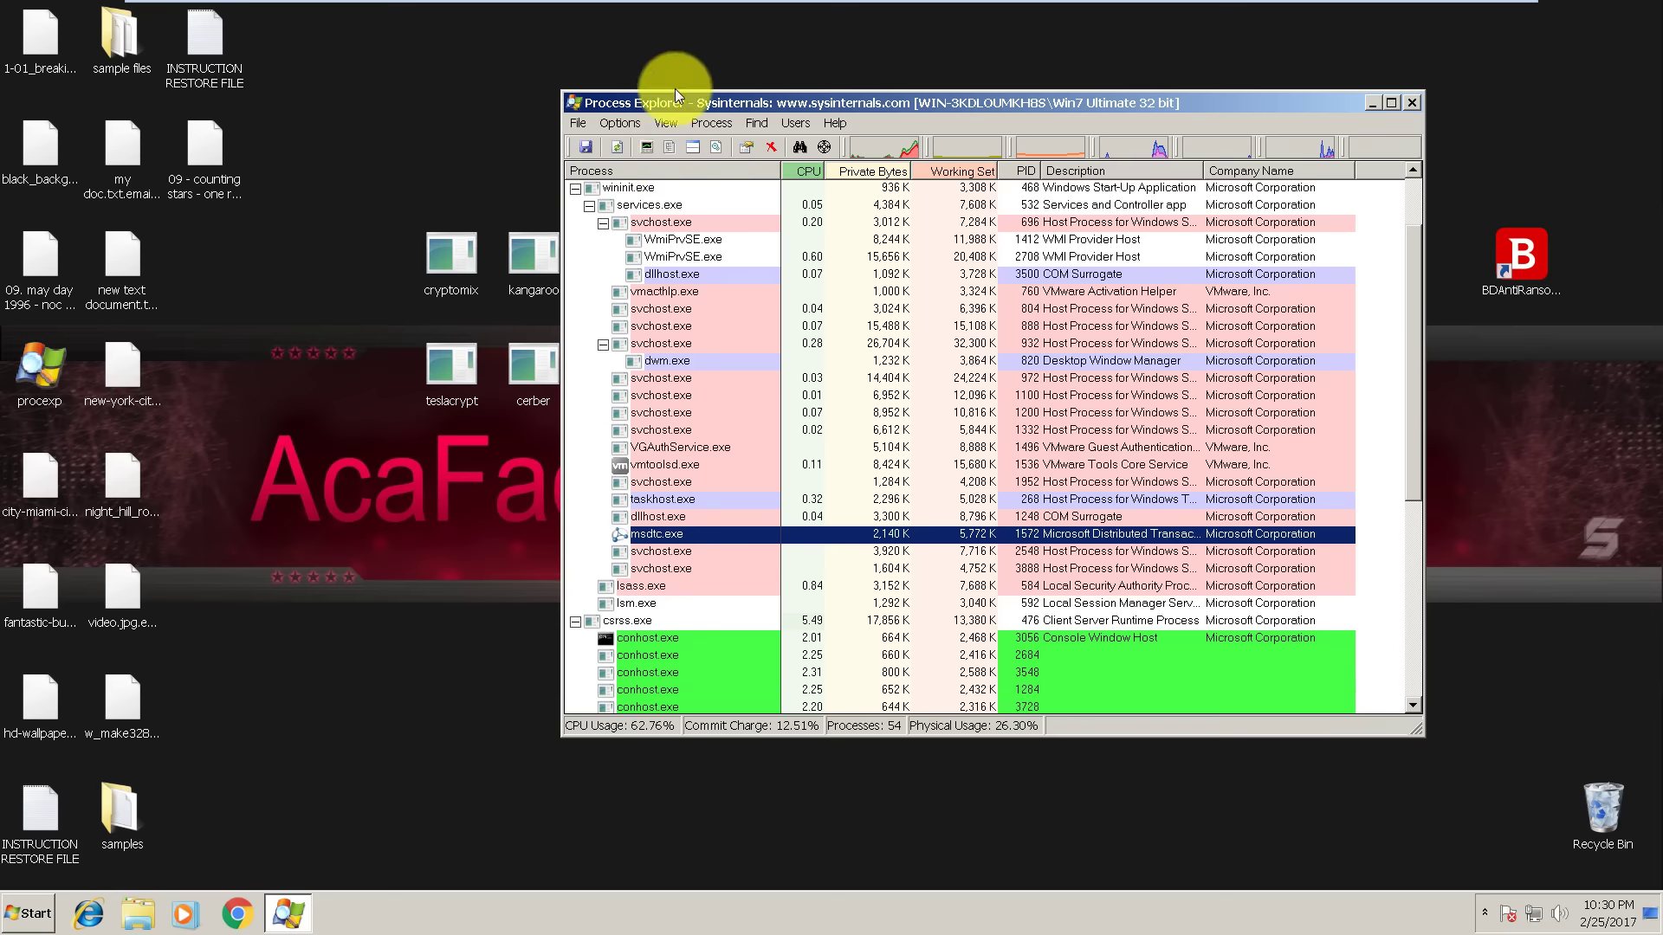
pyautogui.moveTo(671, 97); pyautogui.dragTo(824, 95)
pyautogui.doubleClick(446, 253)
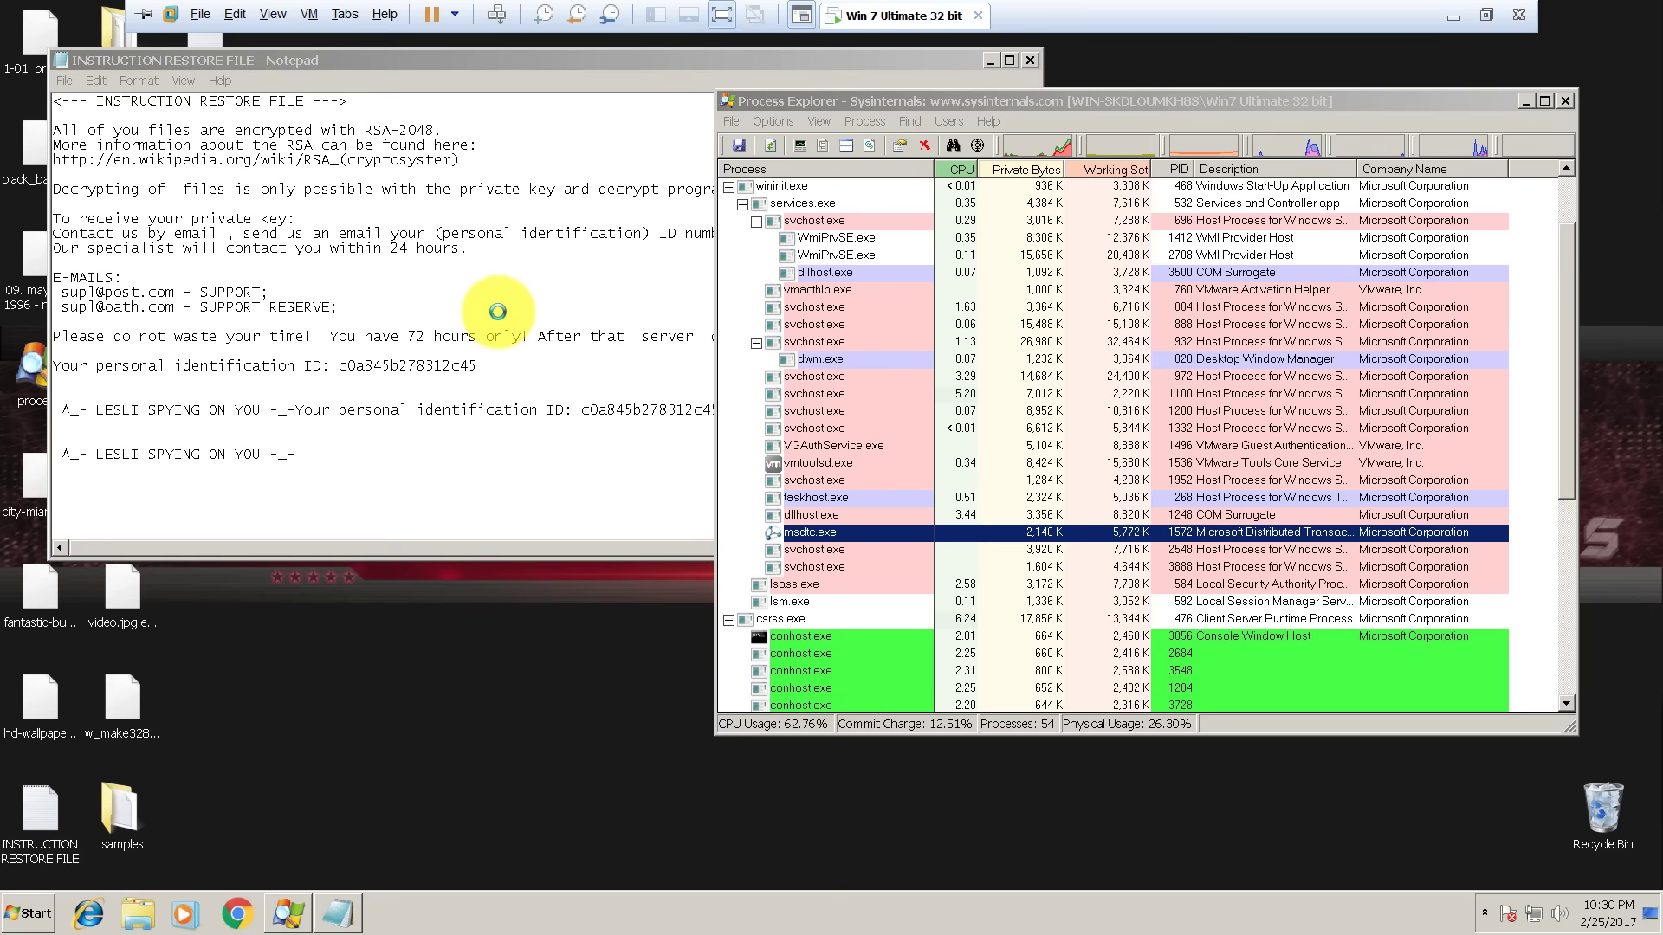
pyautogui.click(393, 67)
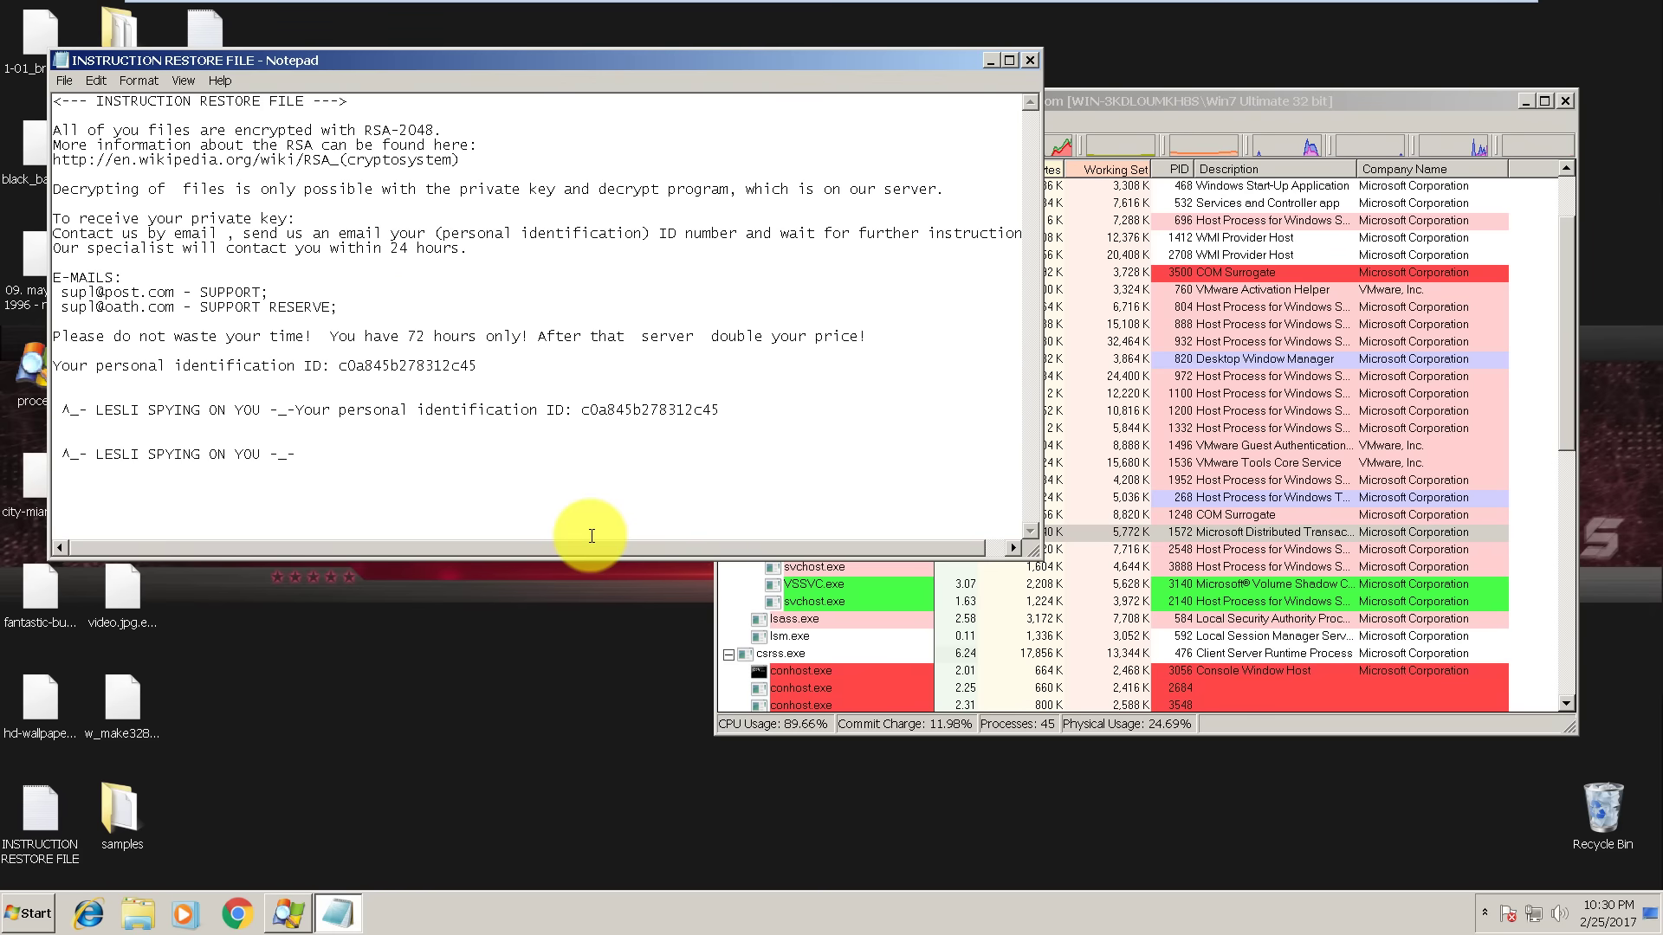
pyautogui.moveTo(501, 4)
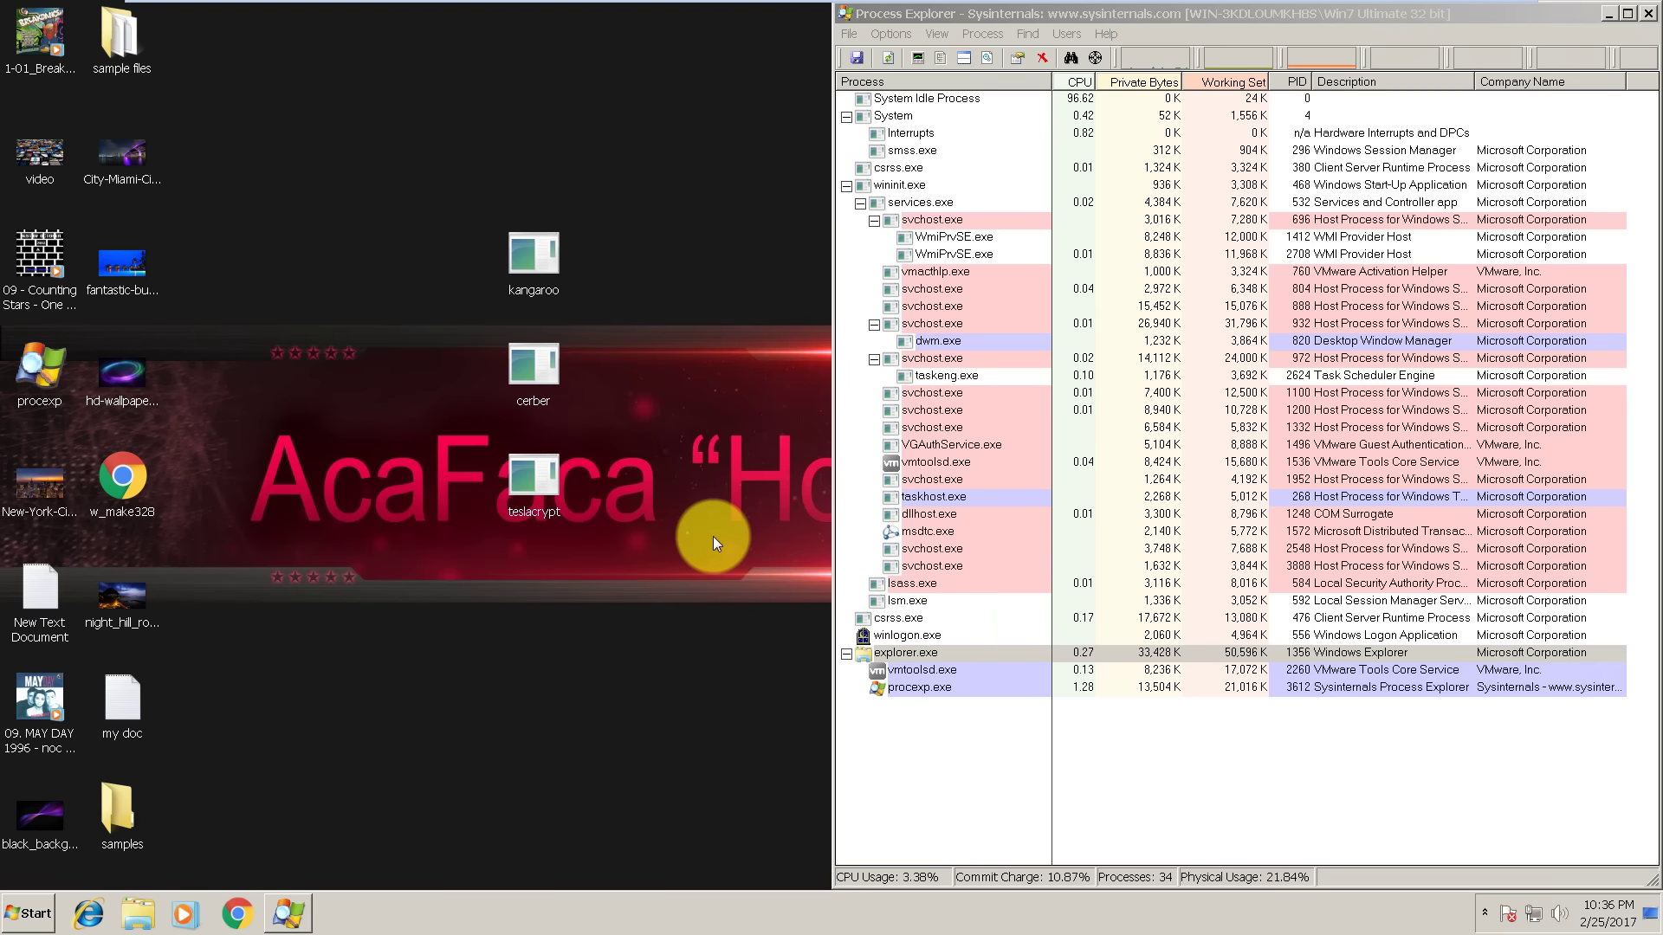
# Run the kangaroo sample as administrator to bring up its blue lock screen.
pyautogui.click(554, 257)
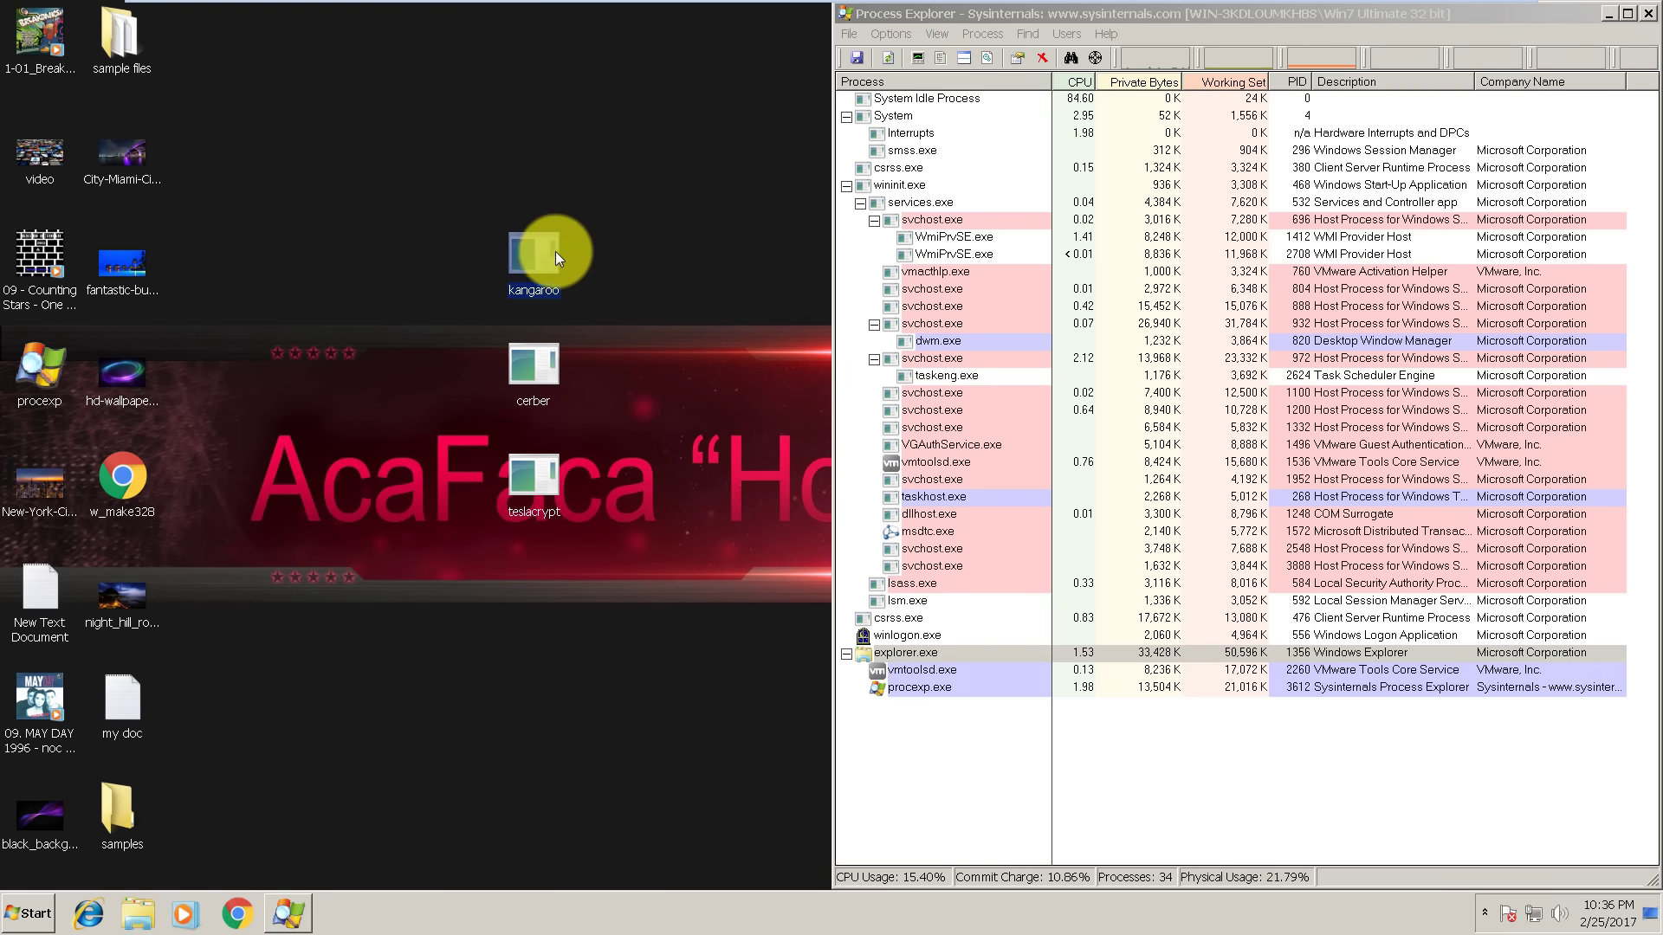
pyautogui.rightClick(528, 251)
pyautogui.click(574, 284)
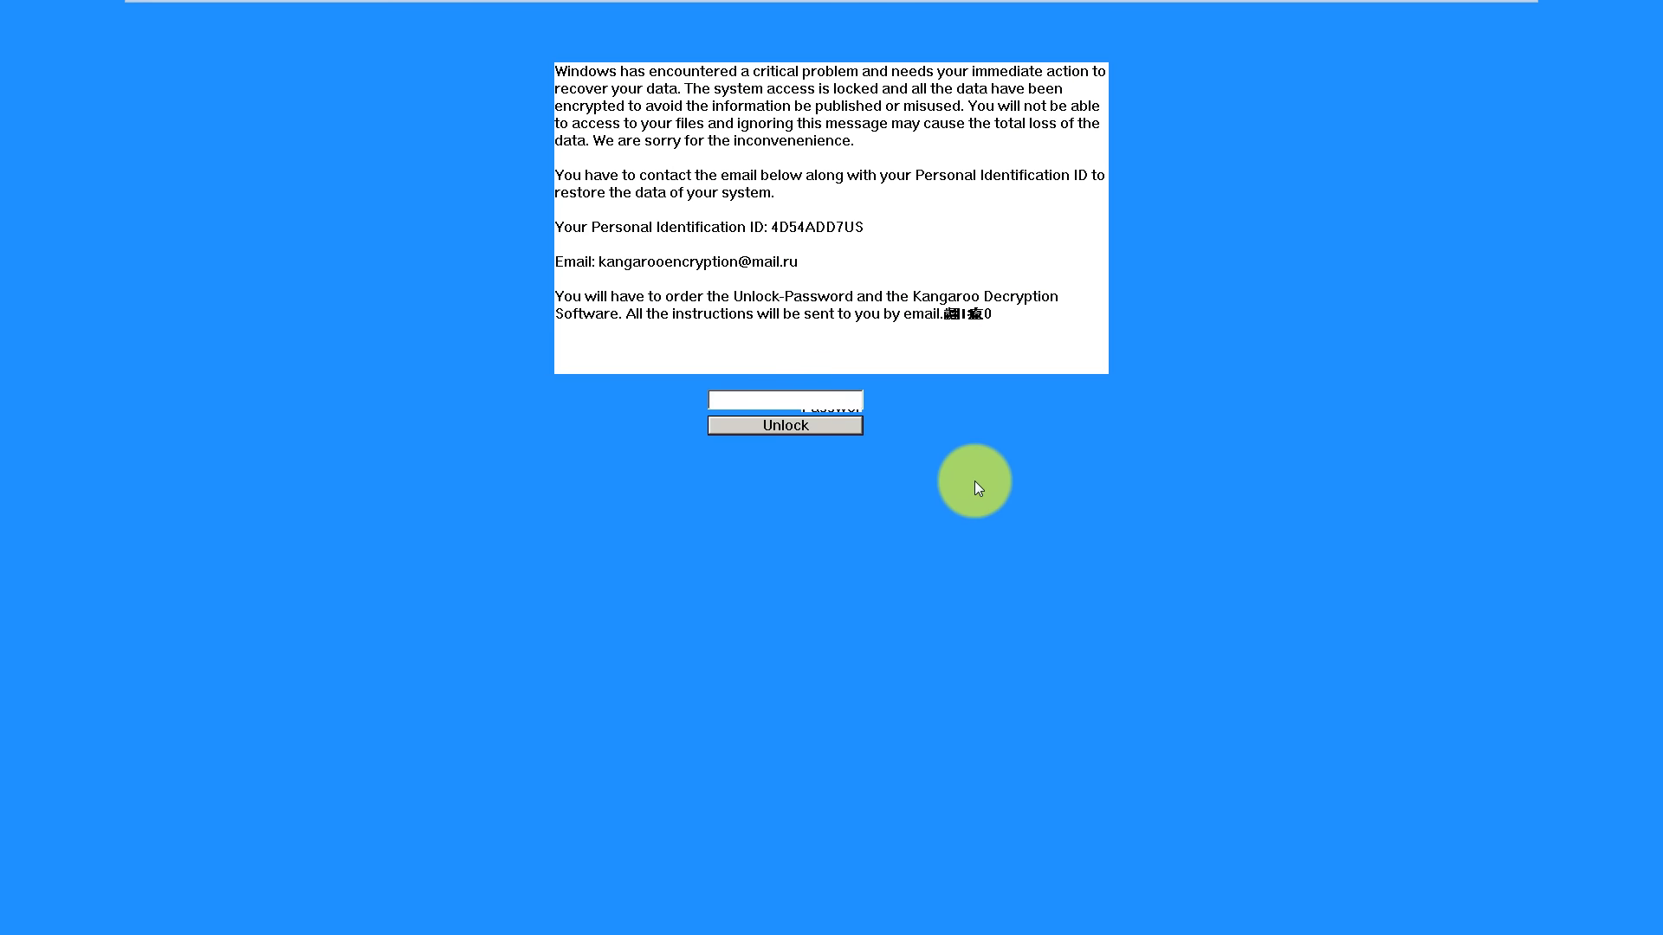
pyautogui.moveTo(346, 3)
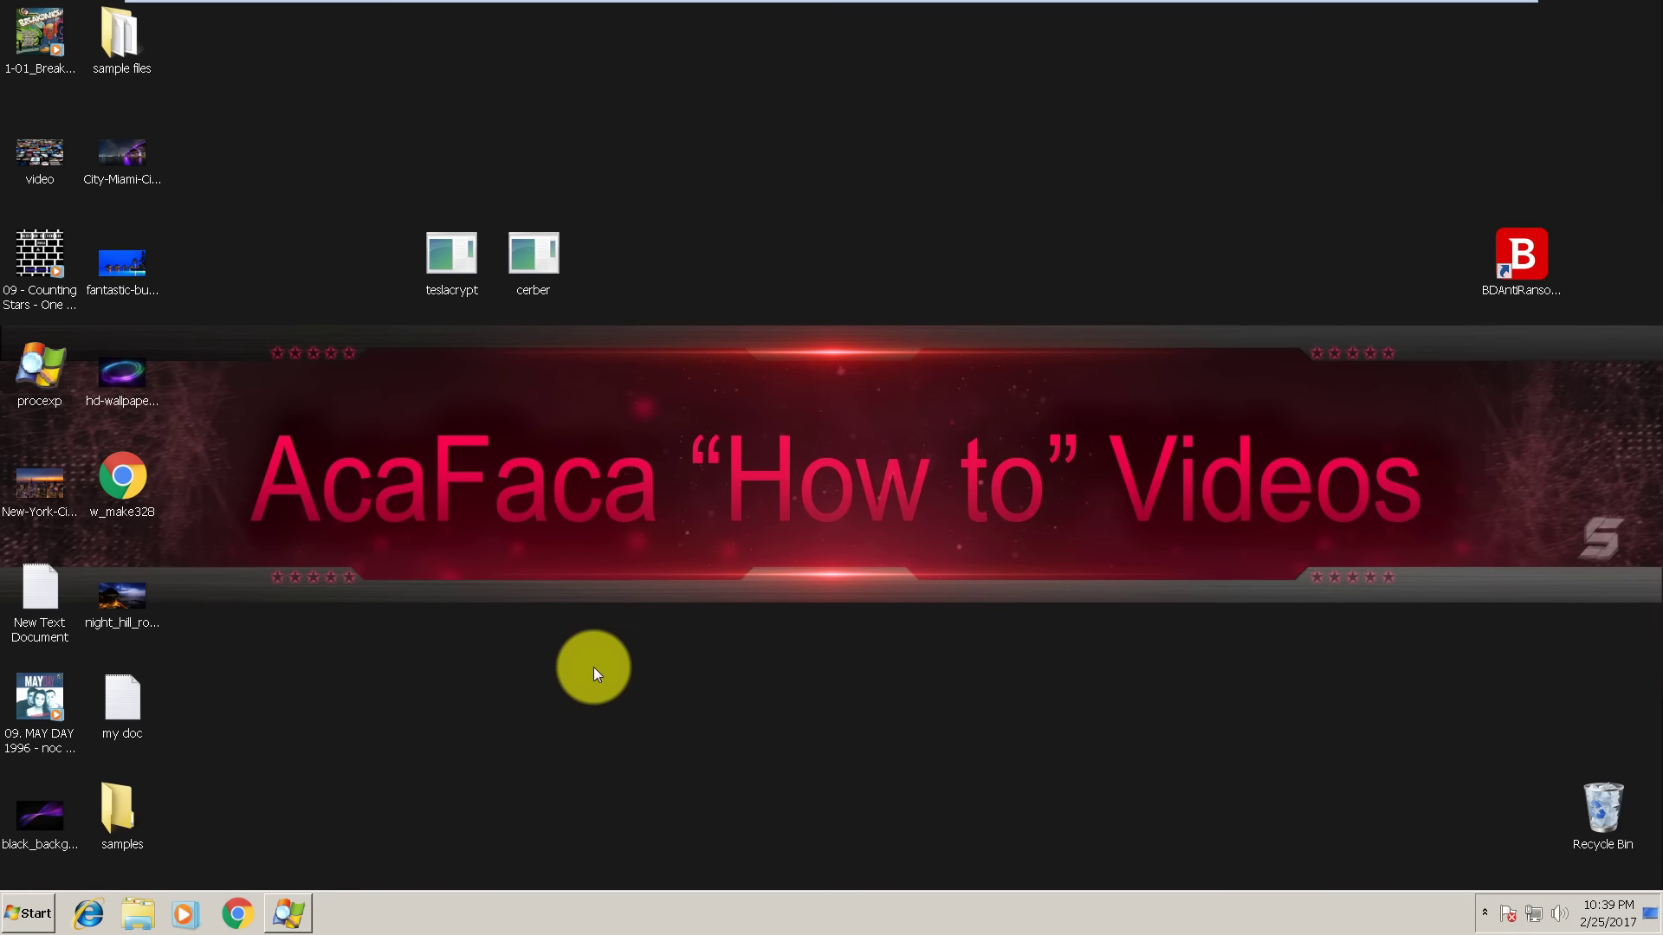
# Run the teslacrypt sample as administrator so its _ReCoVeRy_ ransom note appears.
pyautogui.click(295, 913)
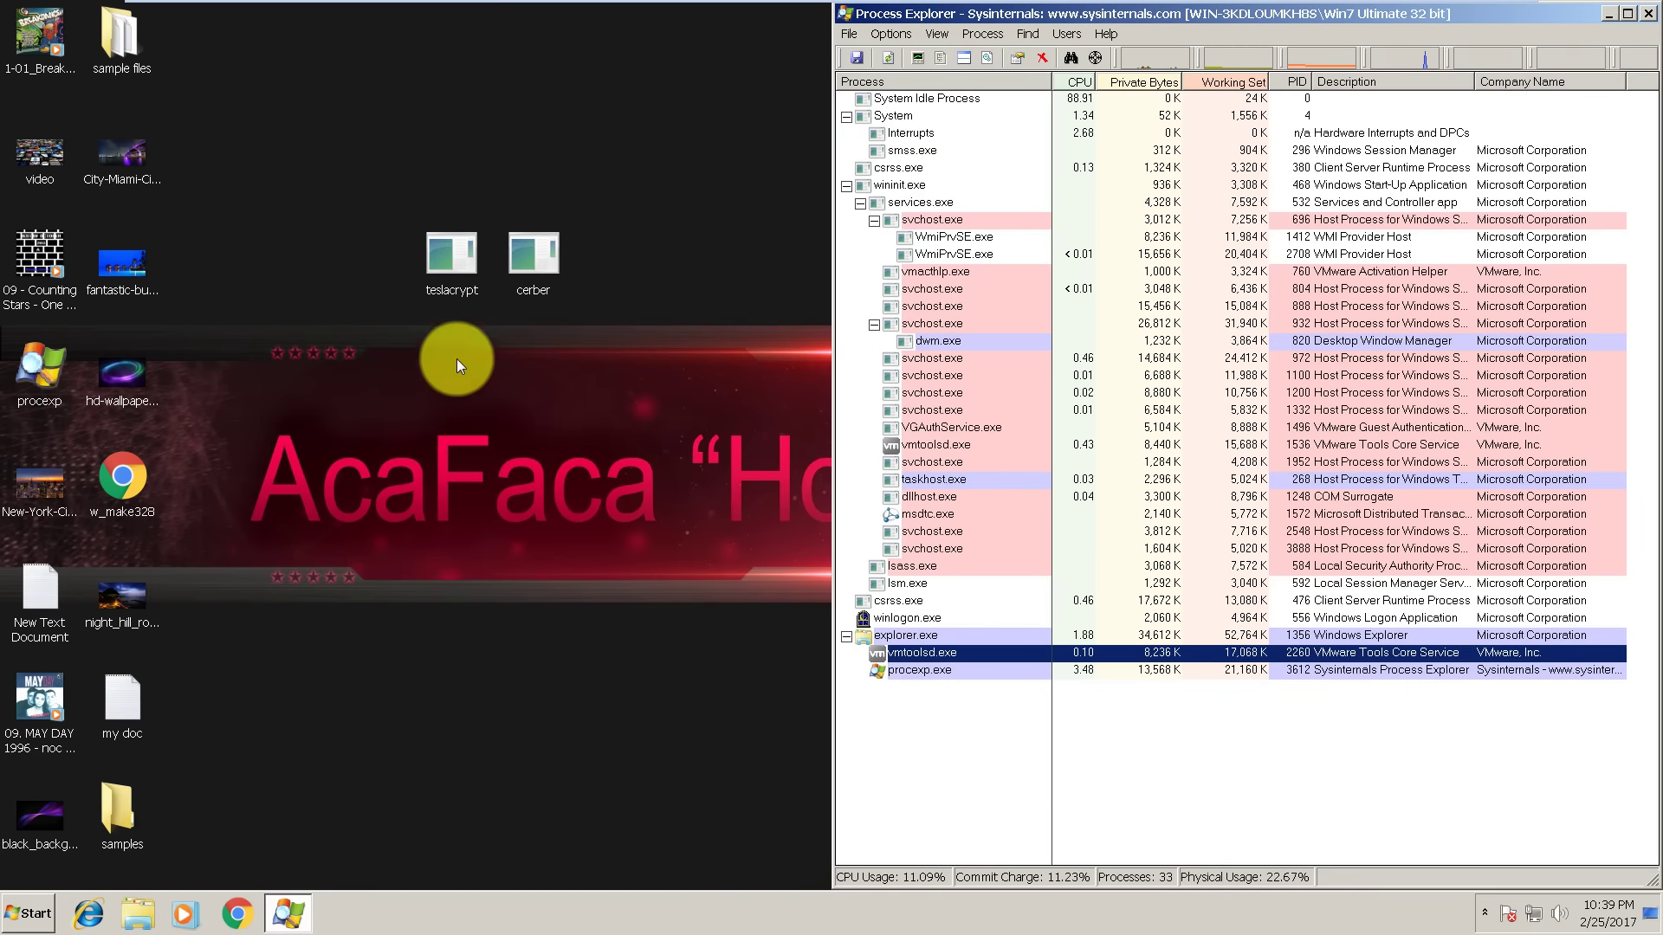
pyautogui.click(462, 447)
pyautogui.click(454, 250)
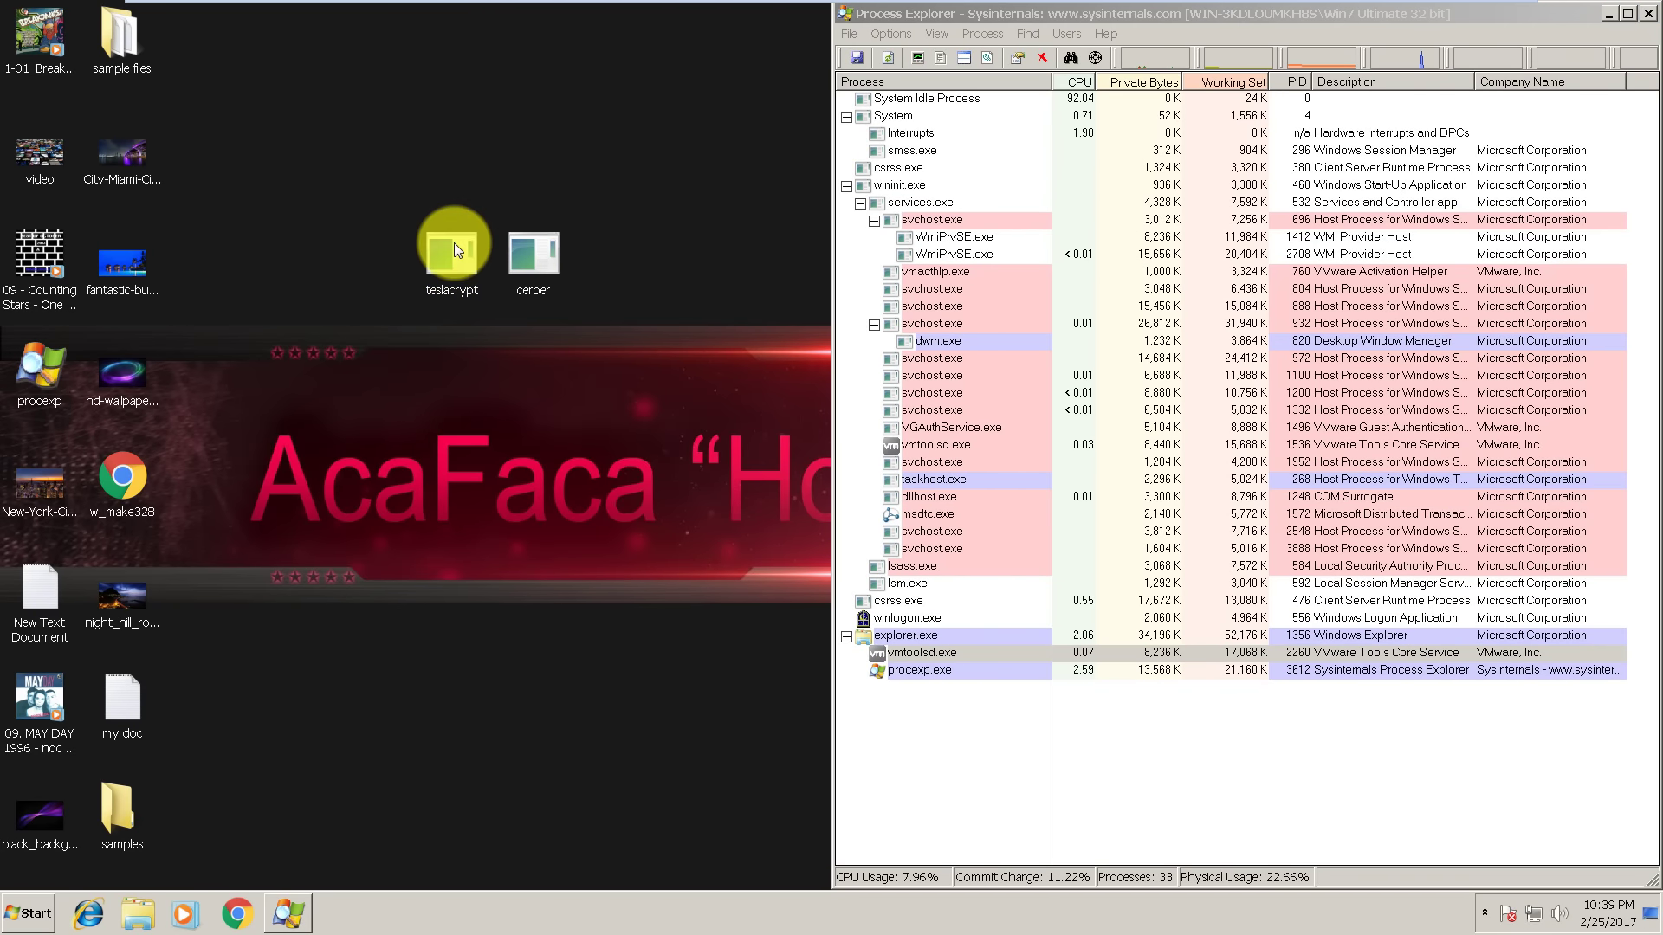
pyautogui.rightClick(454, 248)
pyautogui.click(494, 270)
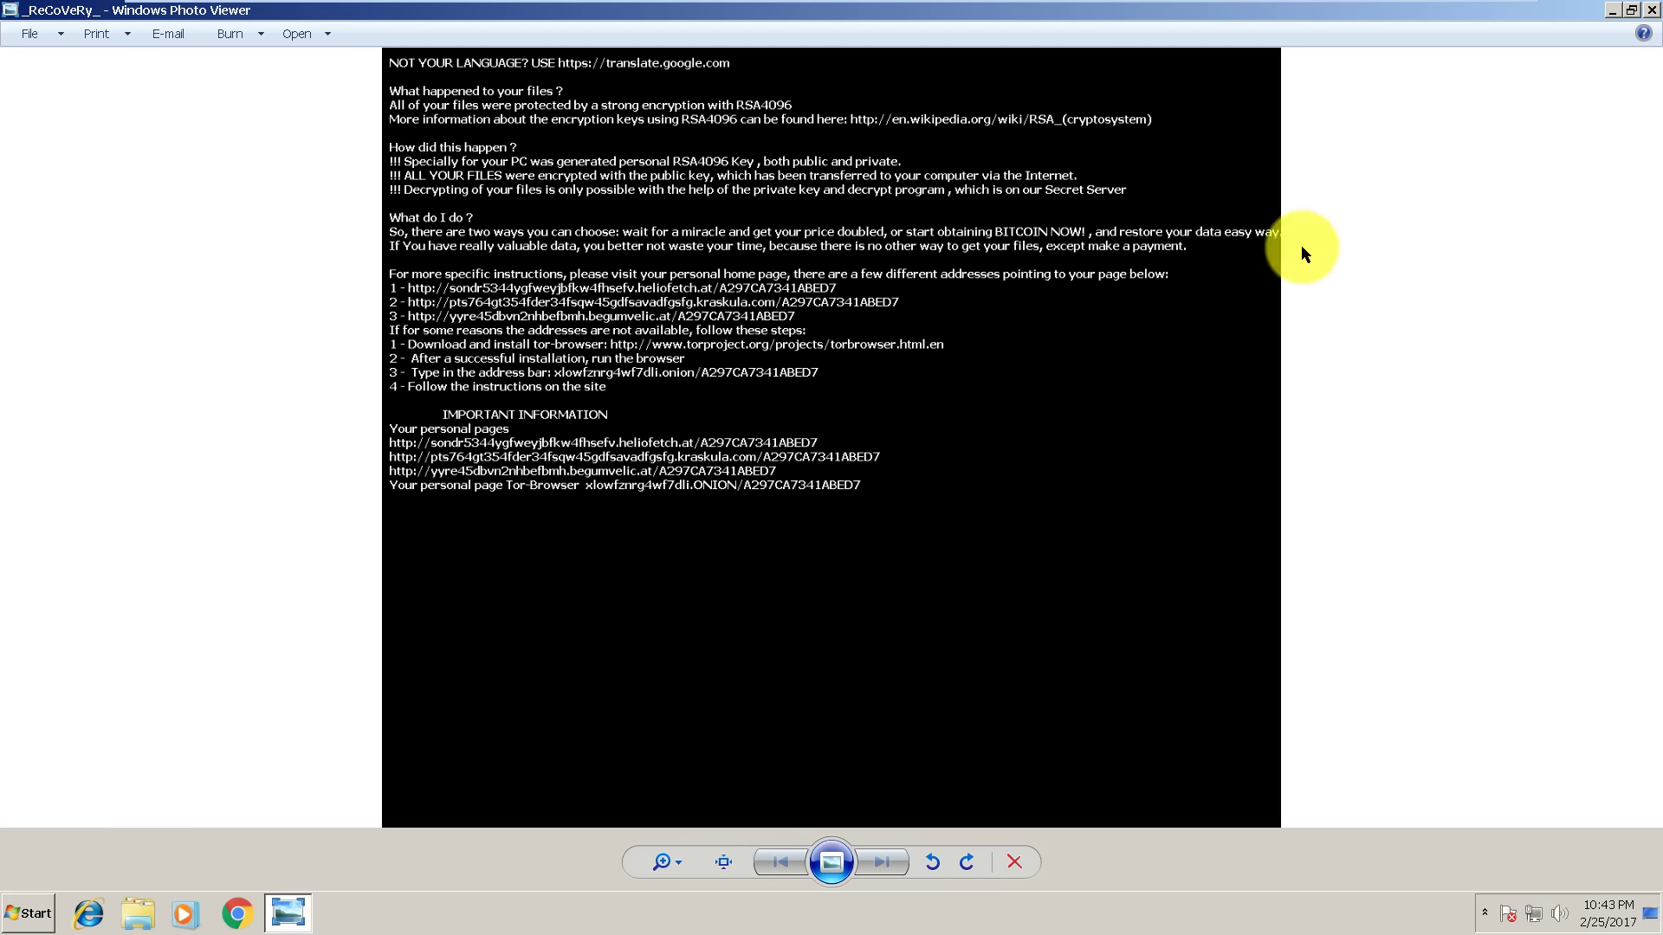
# Close the _ReCoVeRy_ note and inspect video.jpg, New Text Document.txt and w_make328.pdf on the desktop.
pyautogui.click(1651, 10)
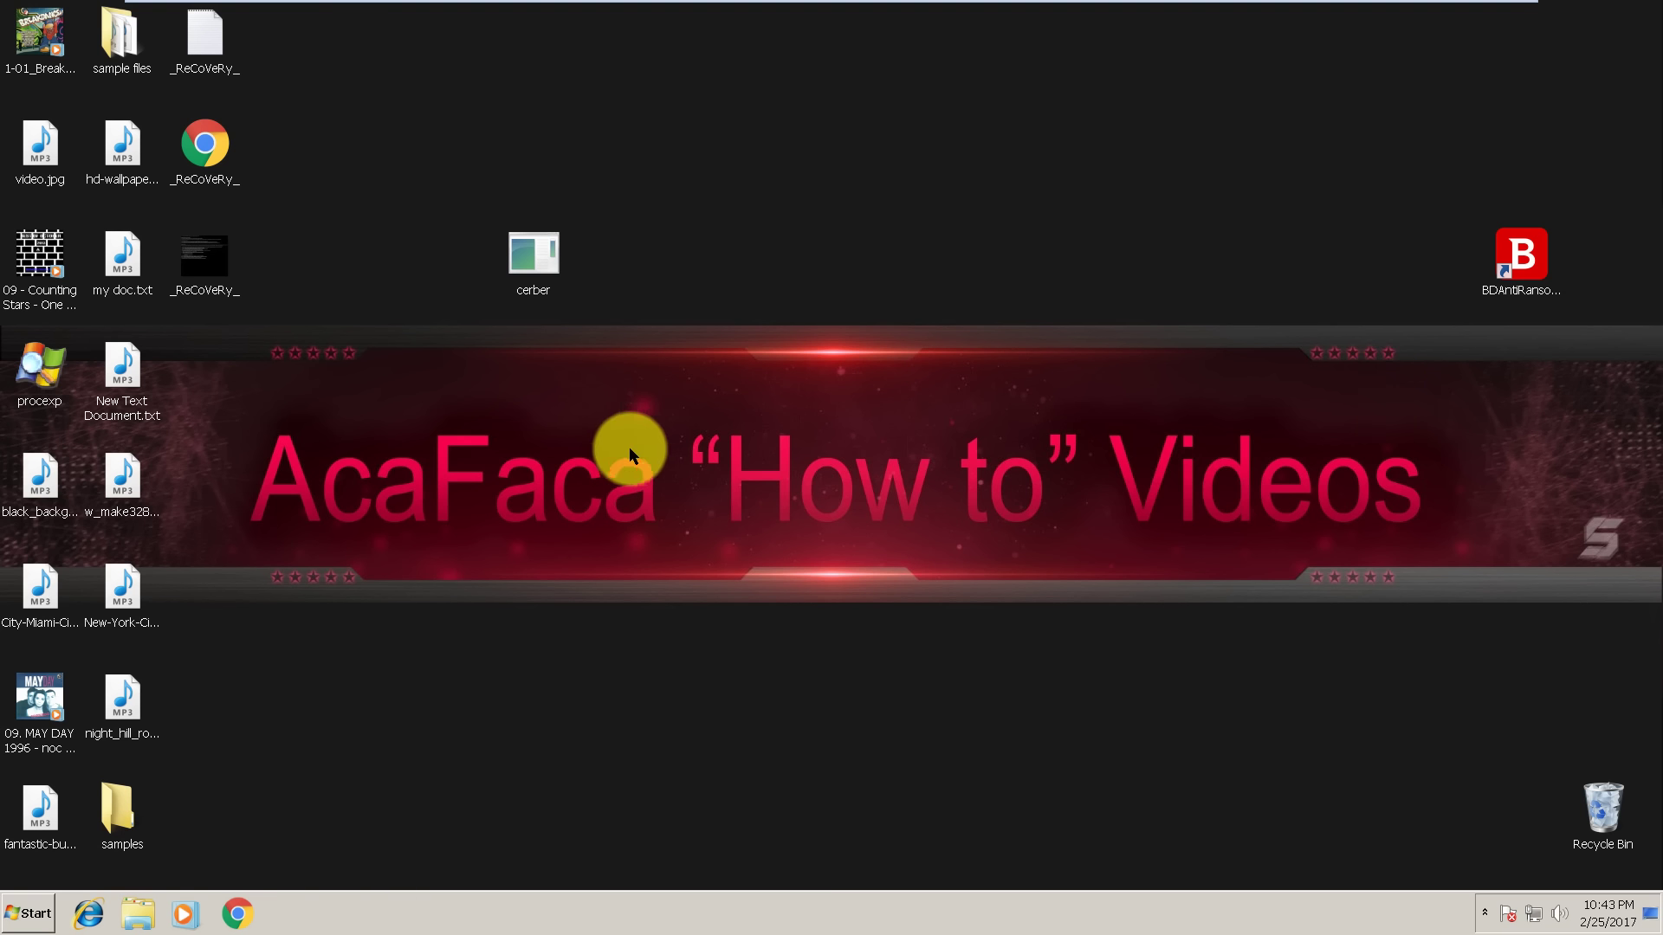
pyautogui.click(122, 149)
pyautogui.click(47, 149)
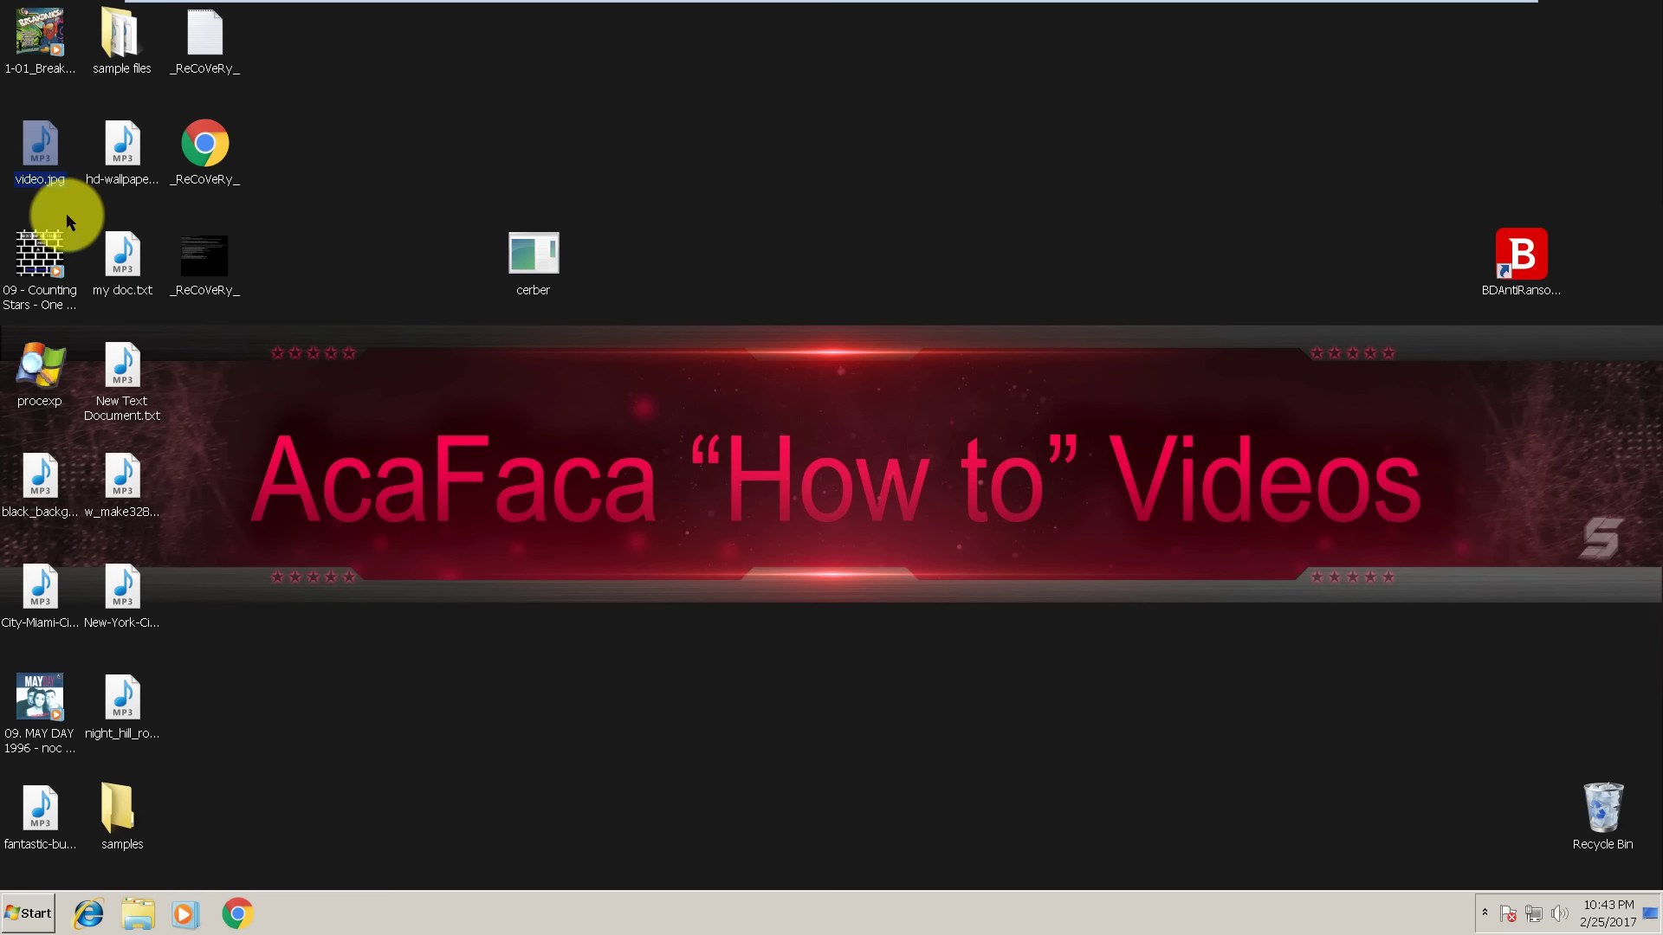
pyautogui.click(119, 380)
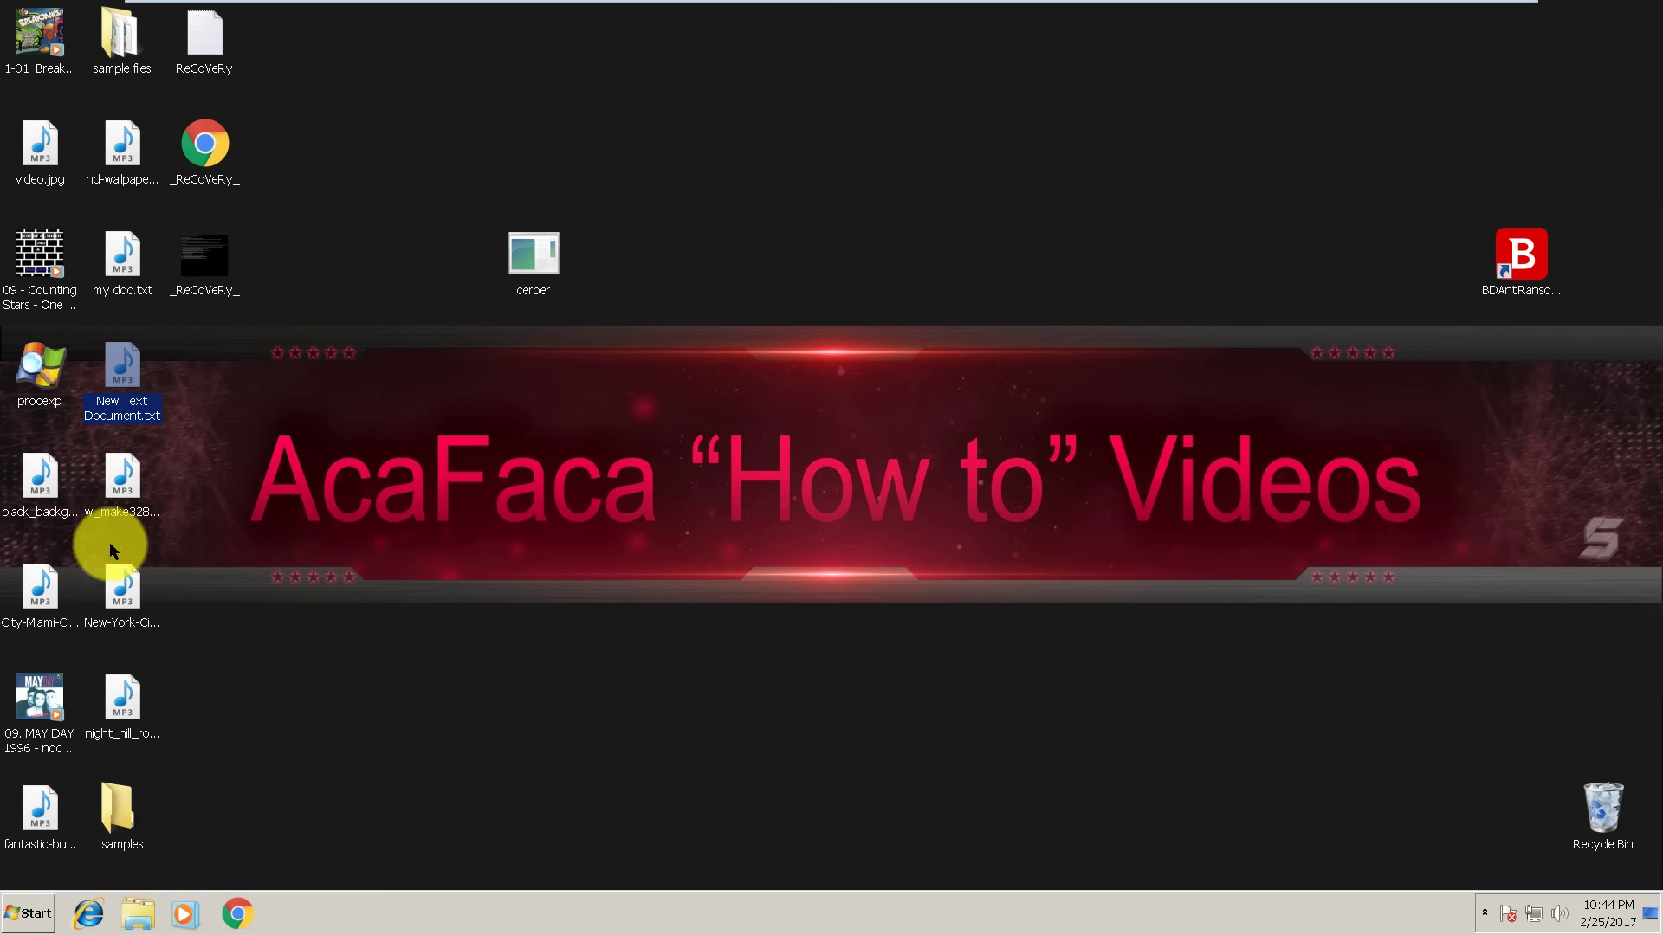
pyautogui.click(116, 473)
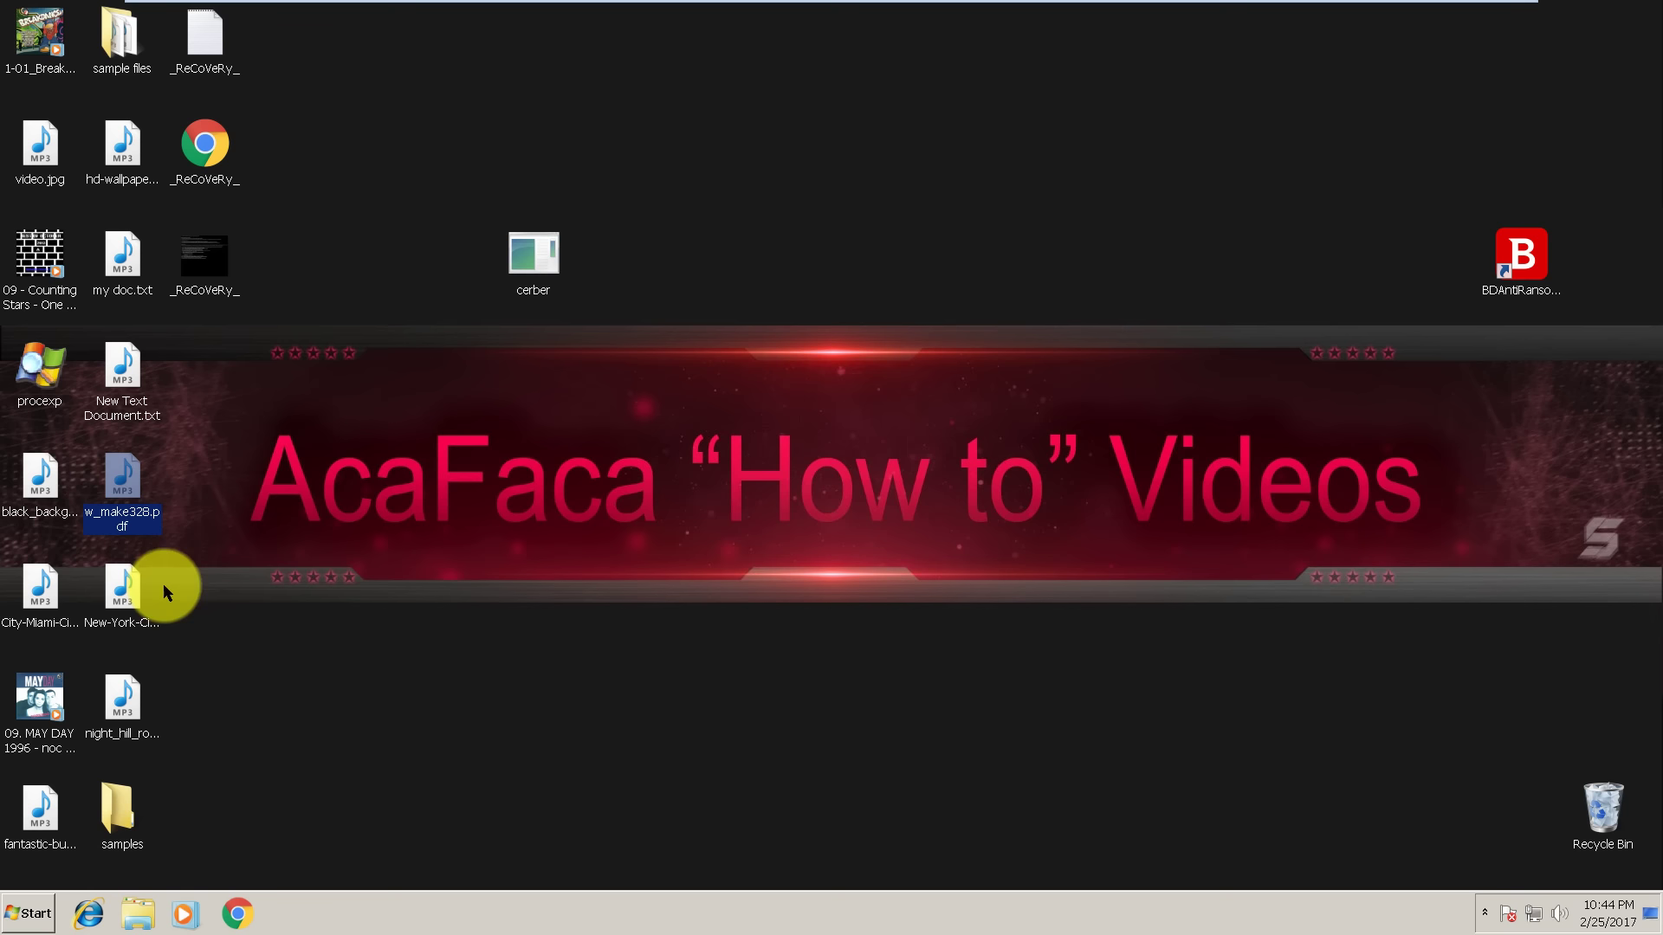
pyautogui.click(215, 594)
pyautogui.click(113, 594)
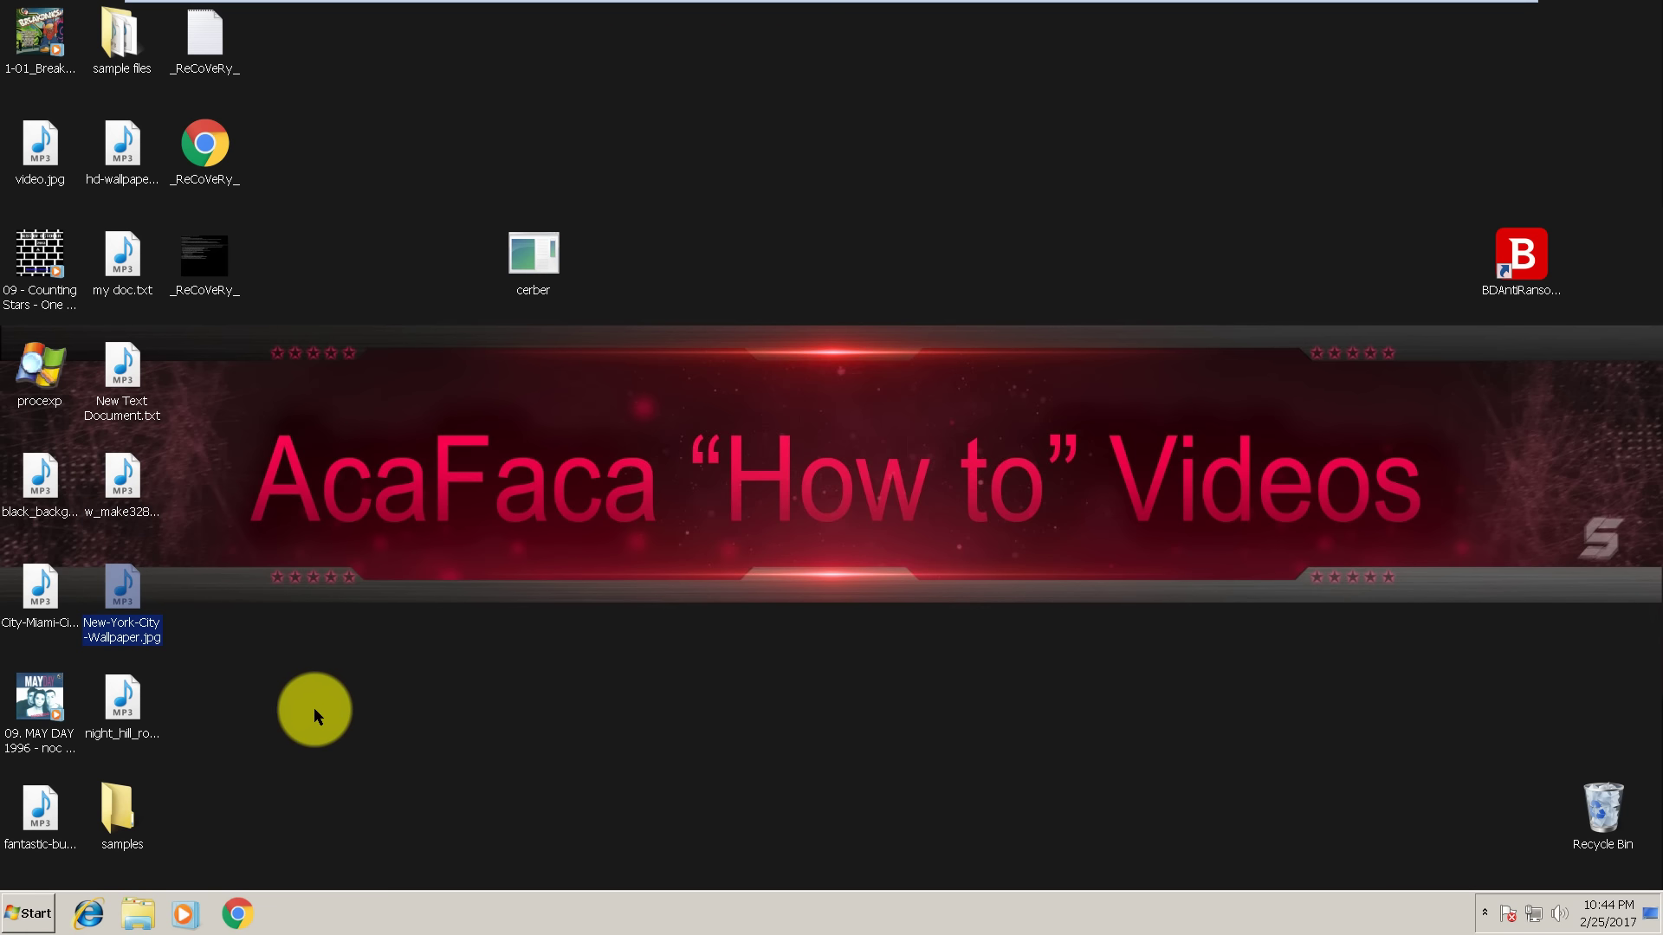
# Play New-York-City-Wallpaper.jpg with Media Player's recommended settings, dismiss the error, and close the player.
pyautogui.rightClick(127, 586)
pyautogui.click(159, 600)
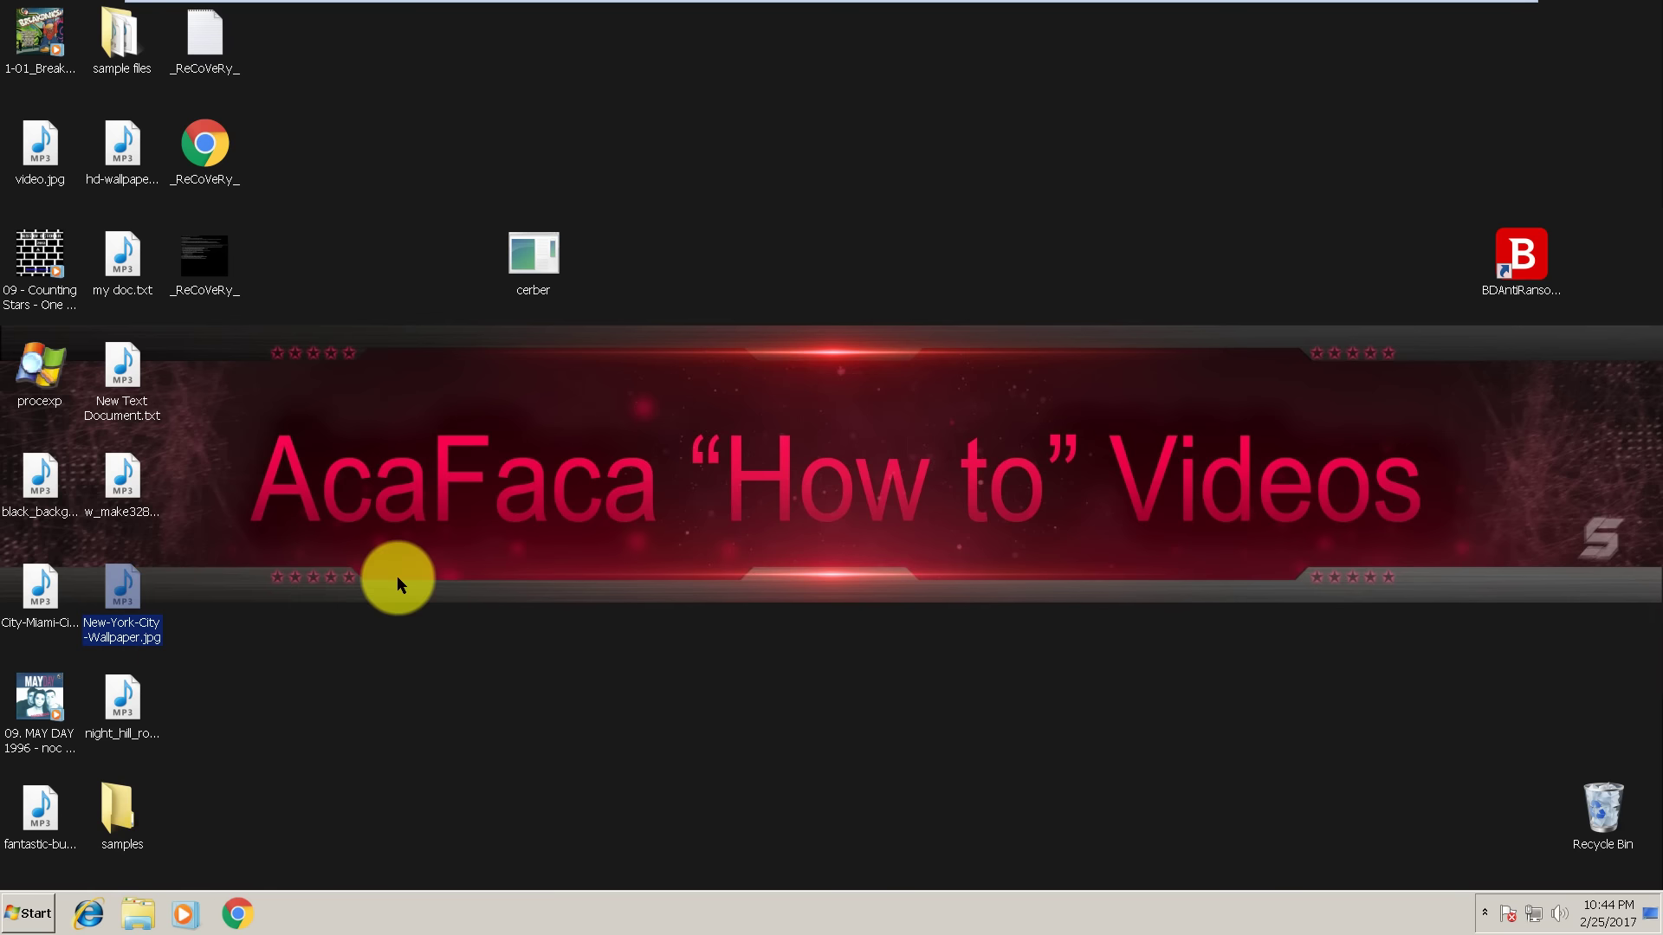
pyautogui.click(616, 422)
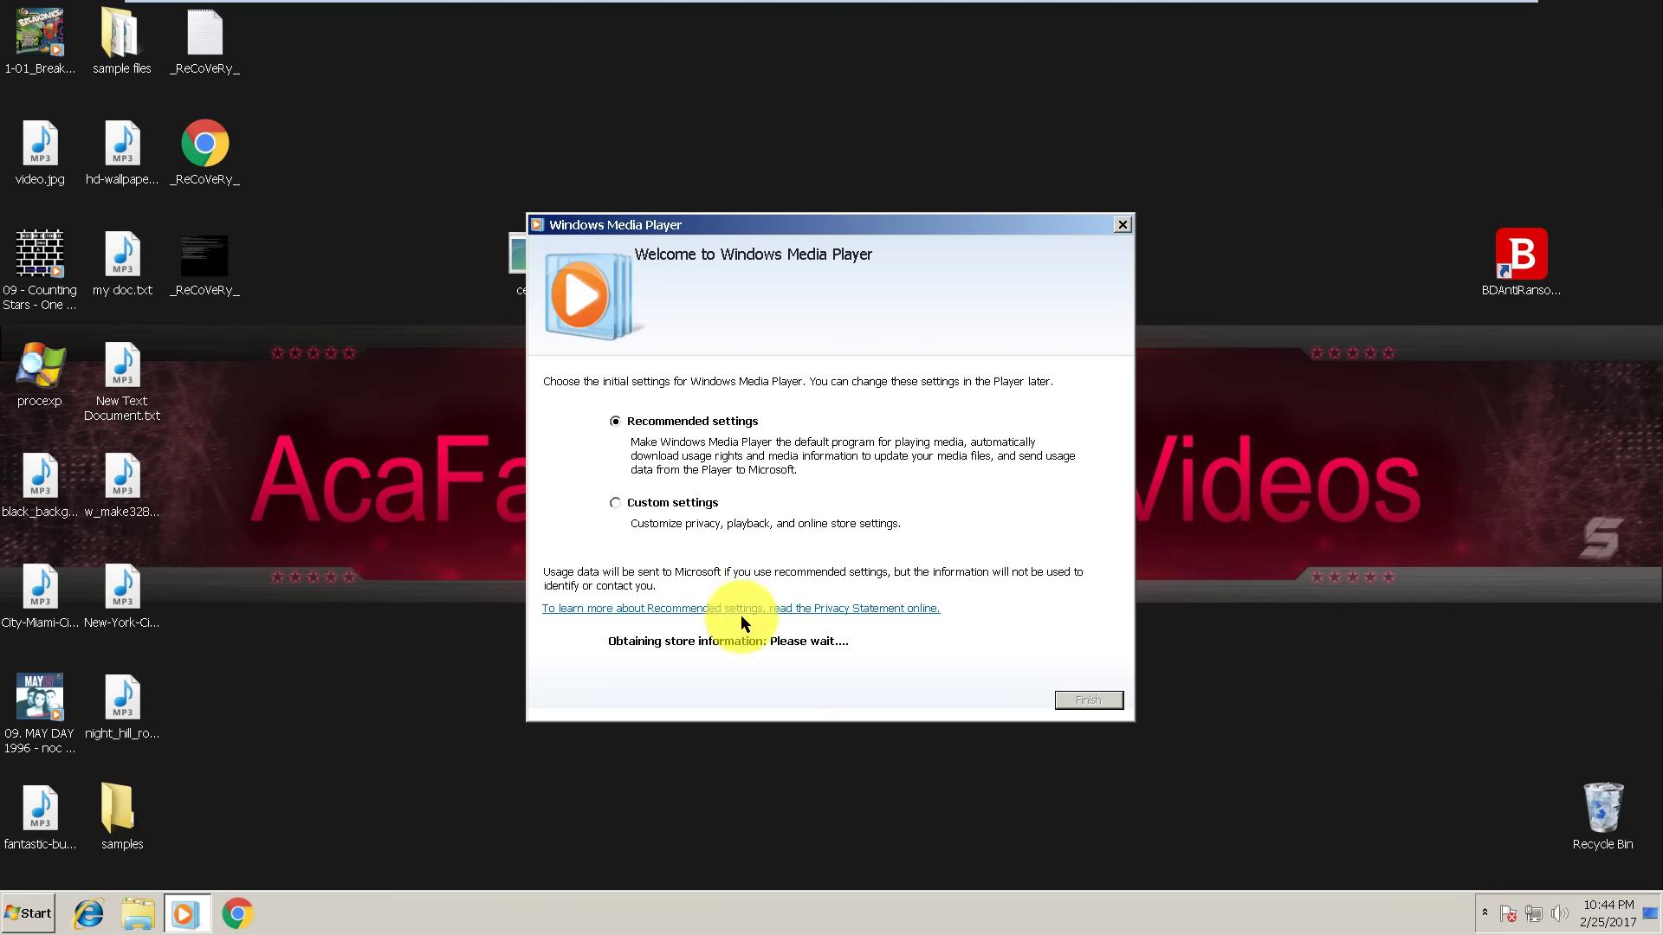
pyautogui.click(1087, 700)
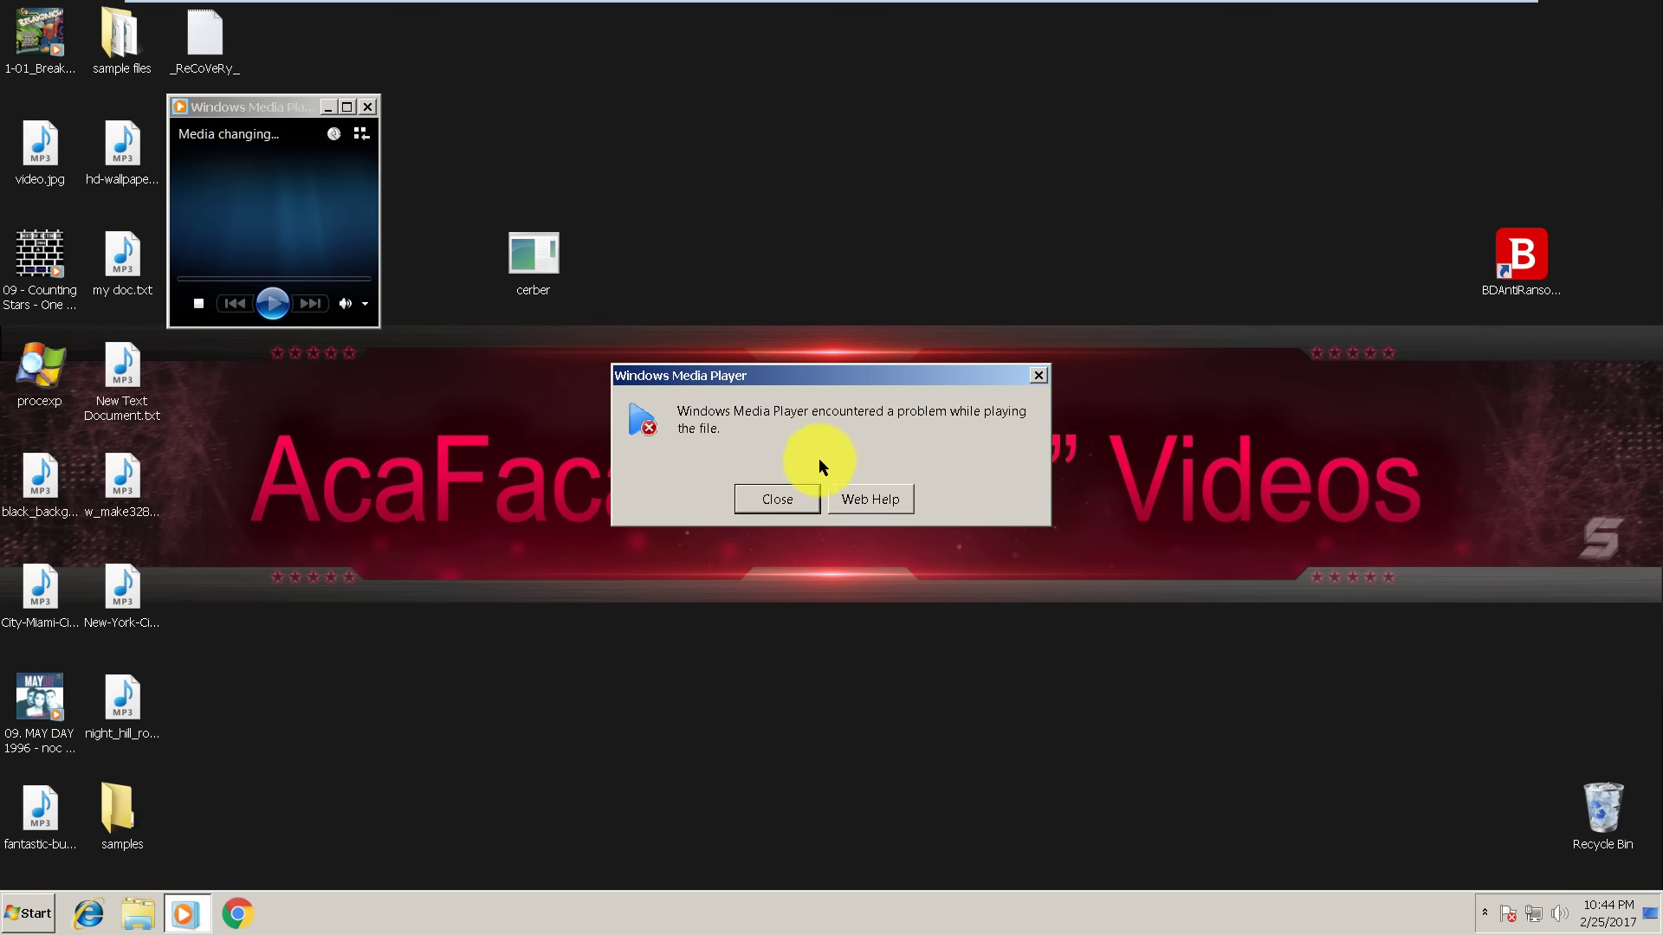
pyautogui.click(816, 501)
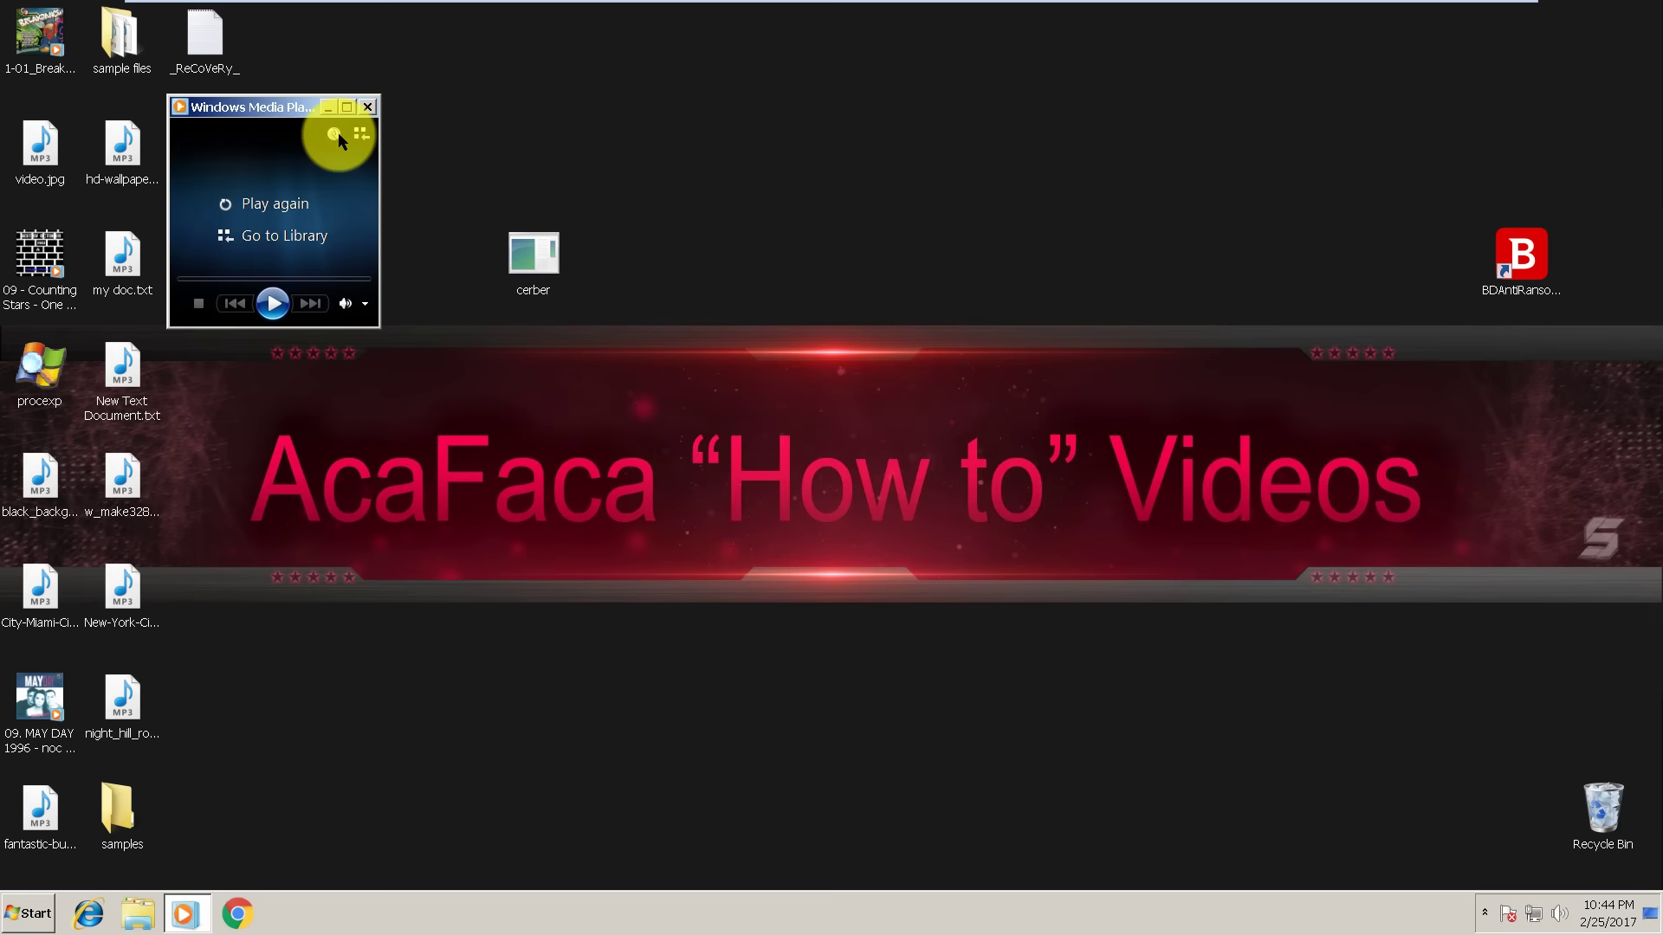
pyautogui.click(368, 108)
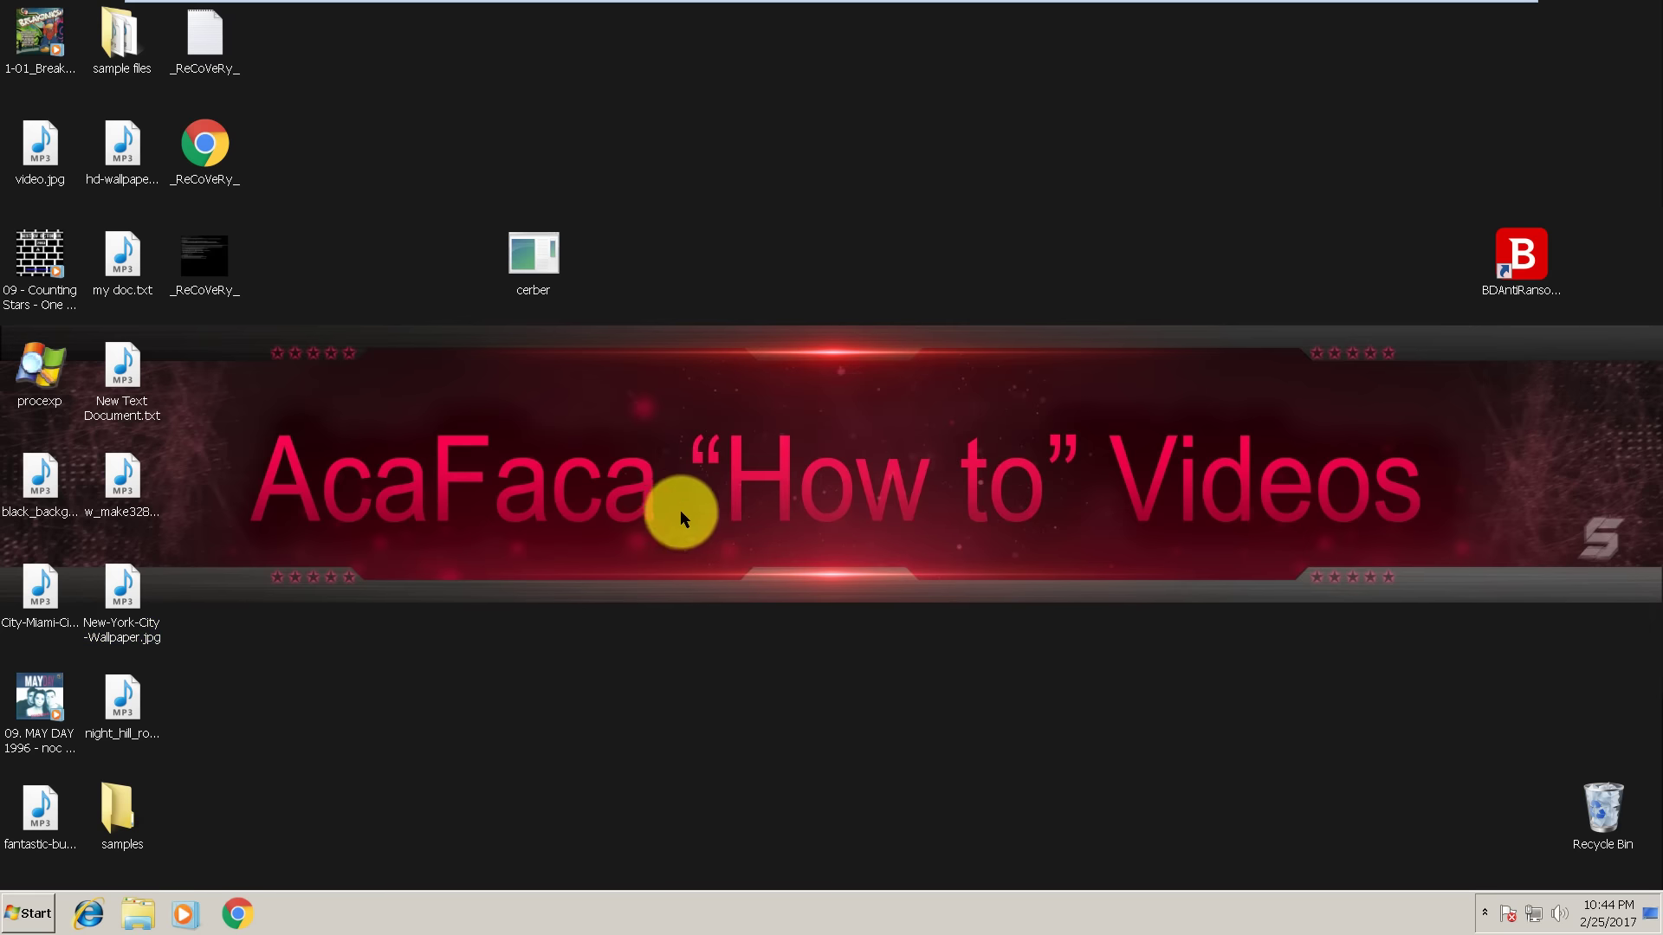
# Refresh the desktop so the sample icons display correctly.
pyautogui.rightClick(634, 462)
pyautogui.click(722, 518)
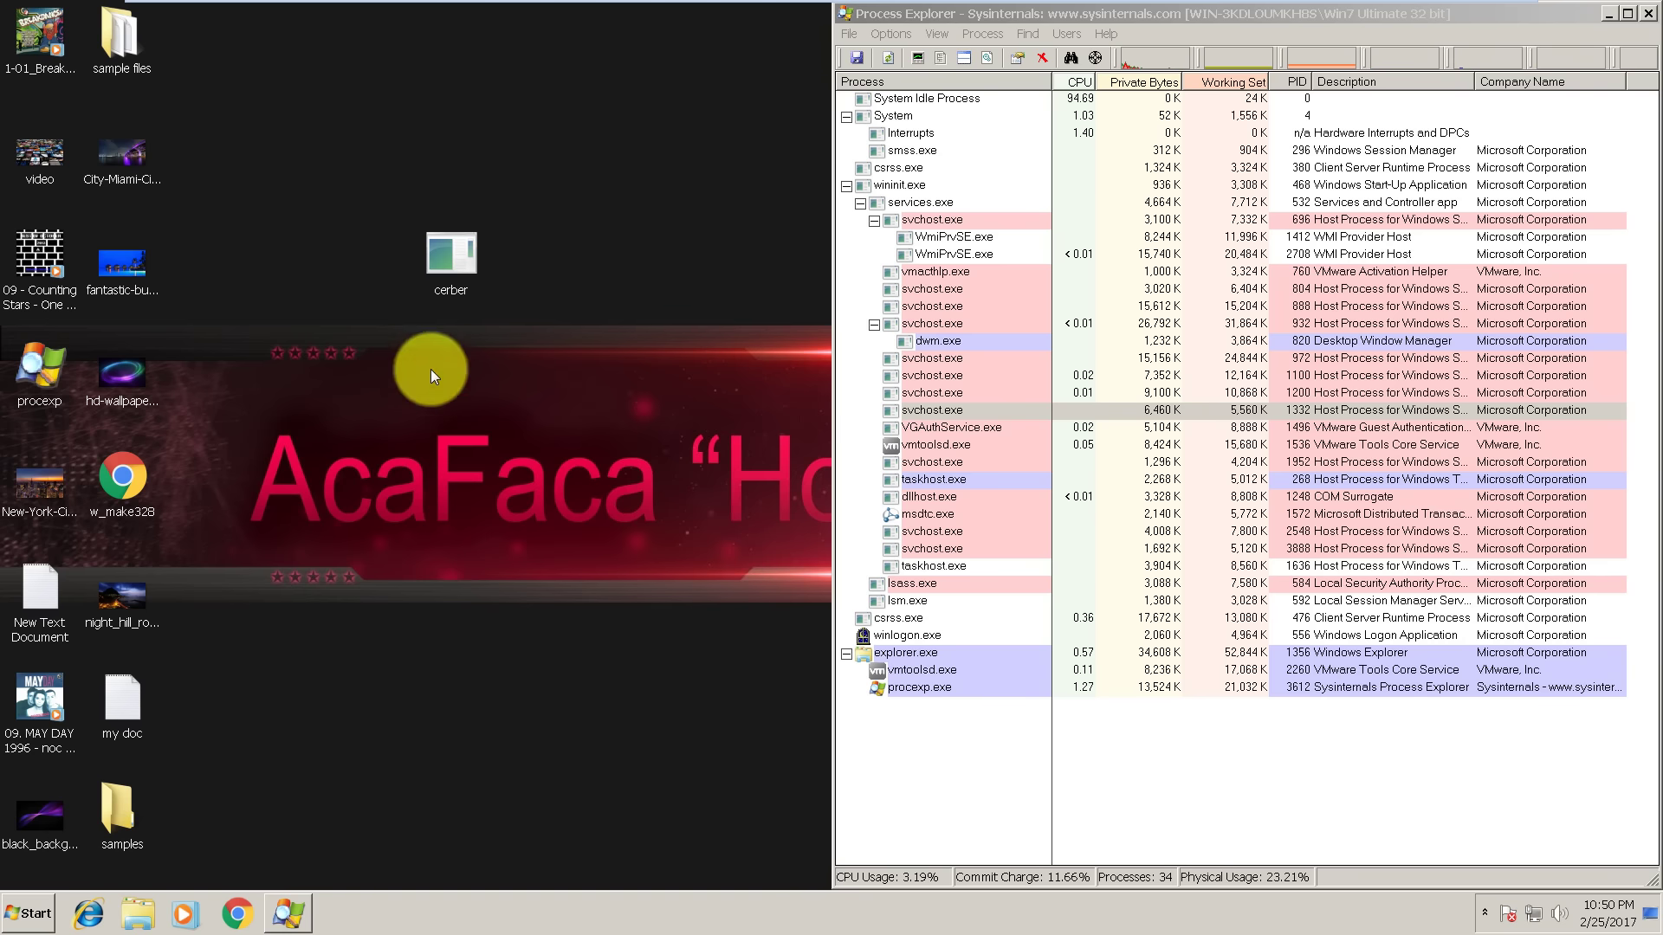
# Launch the cerber sample and watch cerber.exe in Process Explorer while checking the renamed desktop files.
pyautogui.rightClick(454, 252)
pyautogui.click(513, 286)
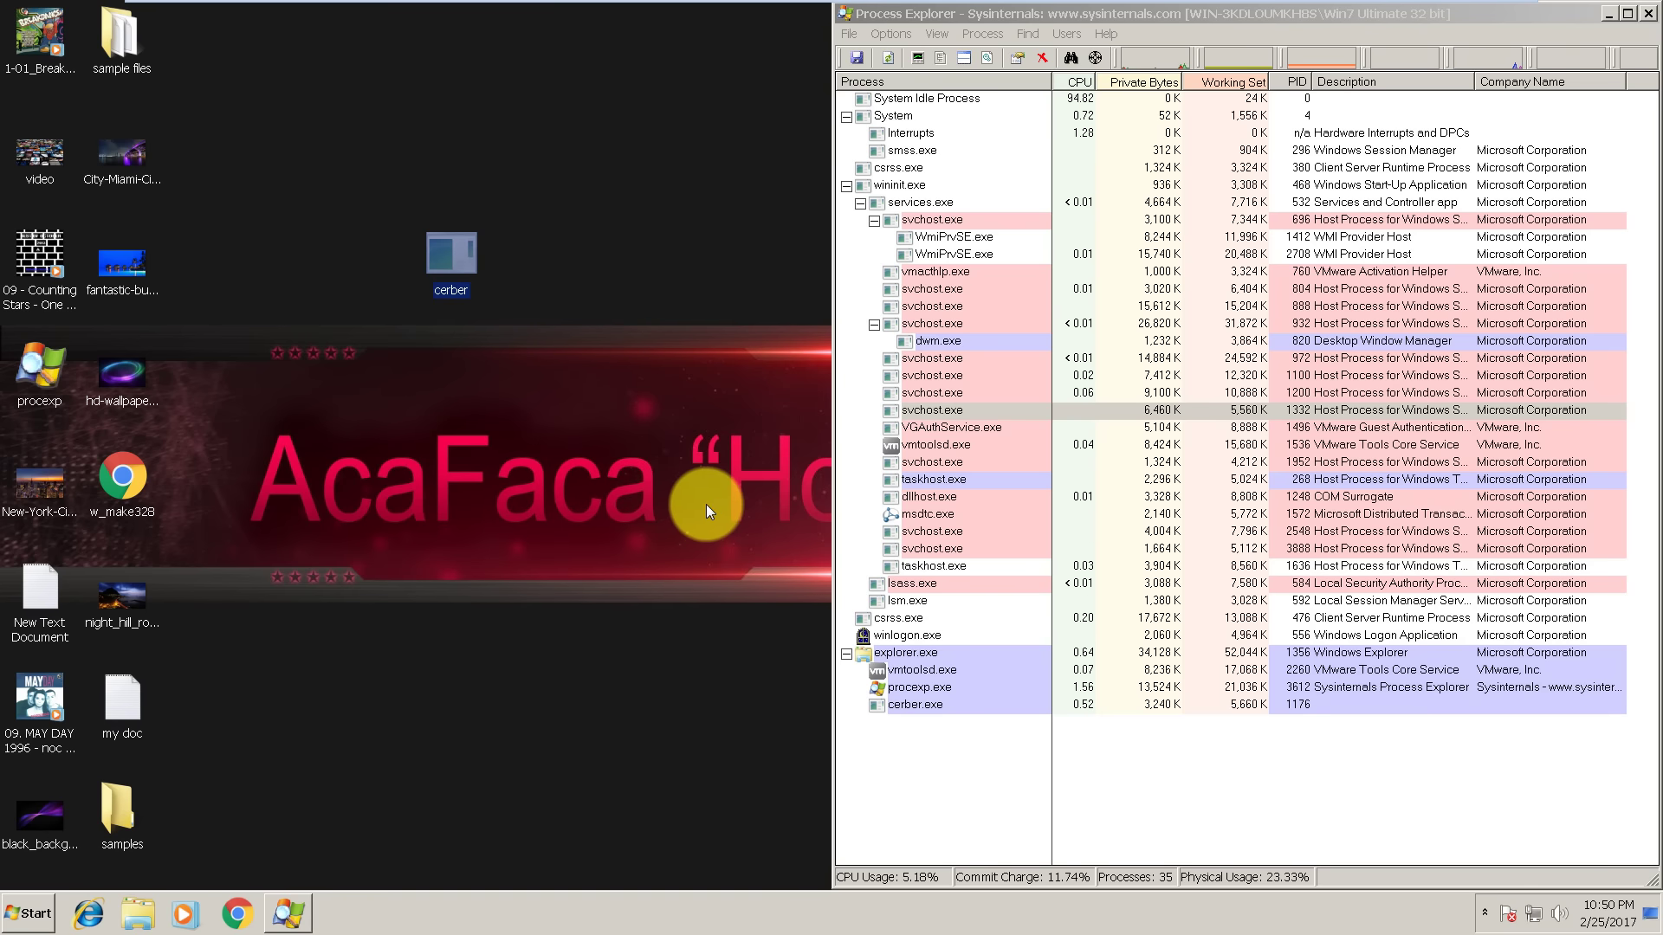
pyautogui.click(952, 706)
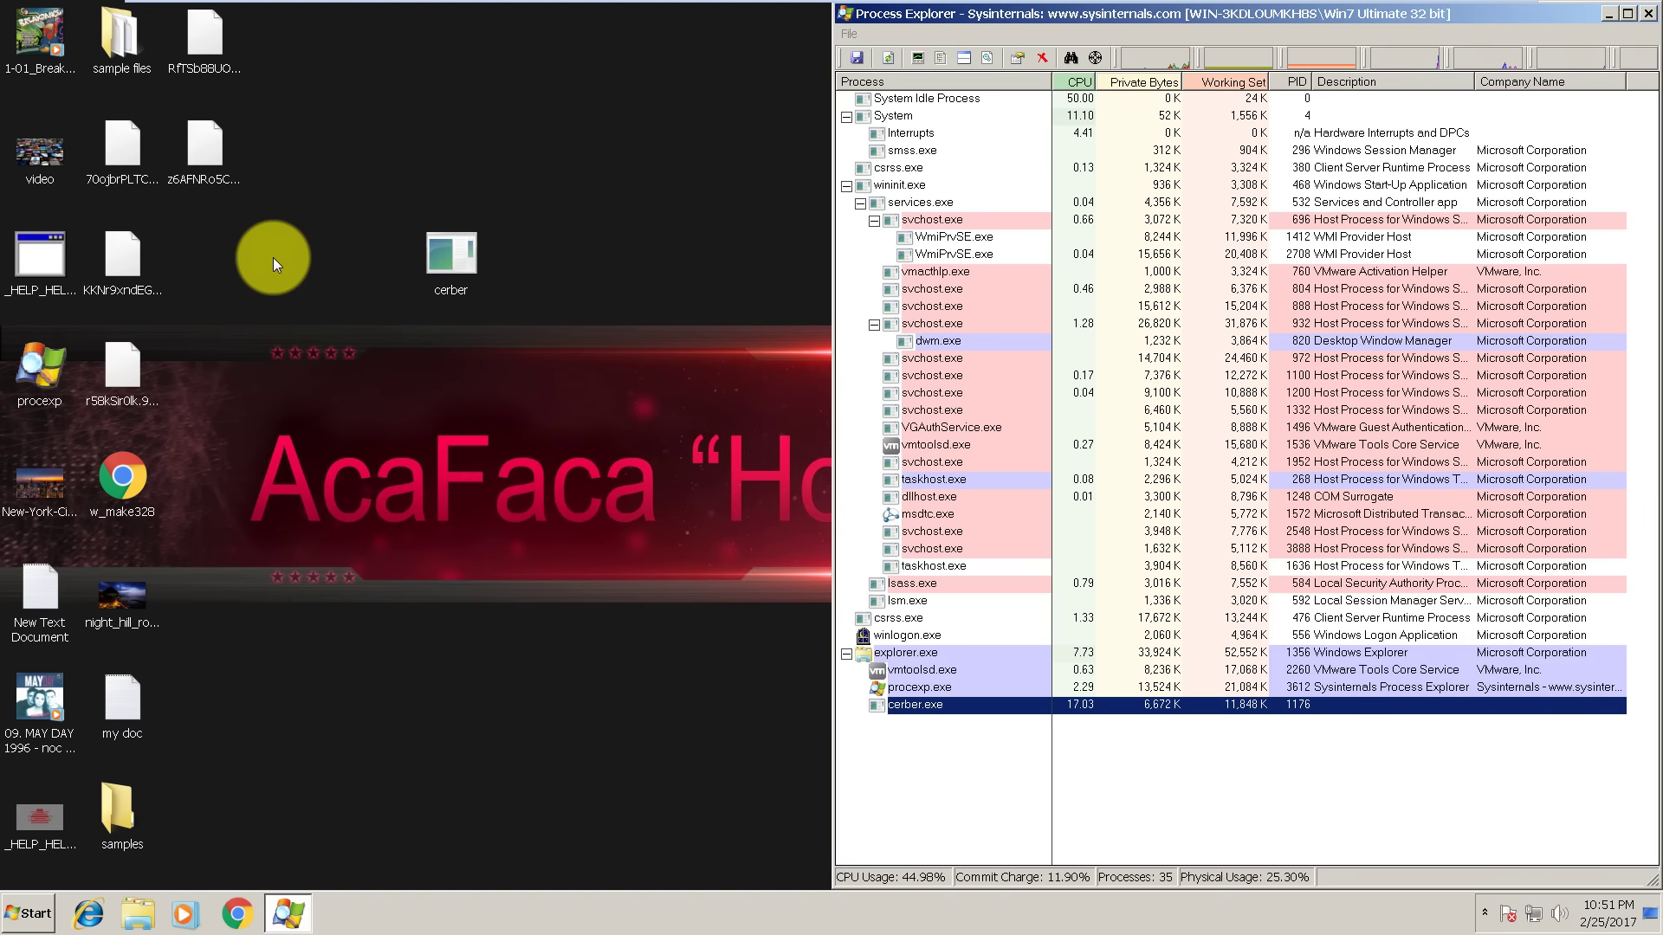
pyautogui.moveTo(404, 98); pyautogui.dragTo(13, 771)
pyautogui.click(381, 767)
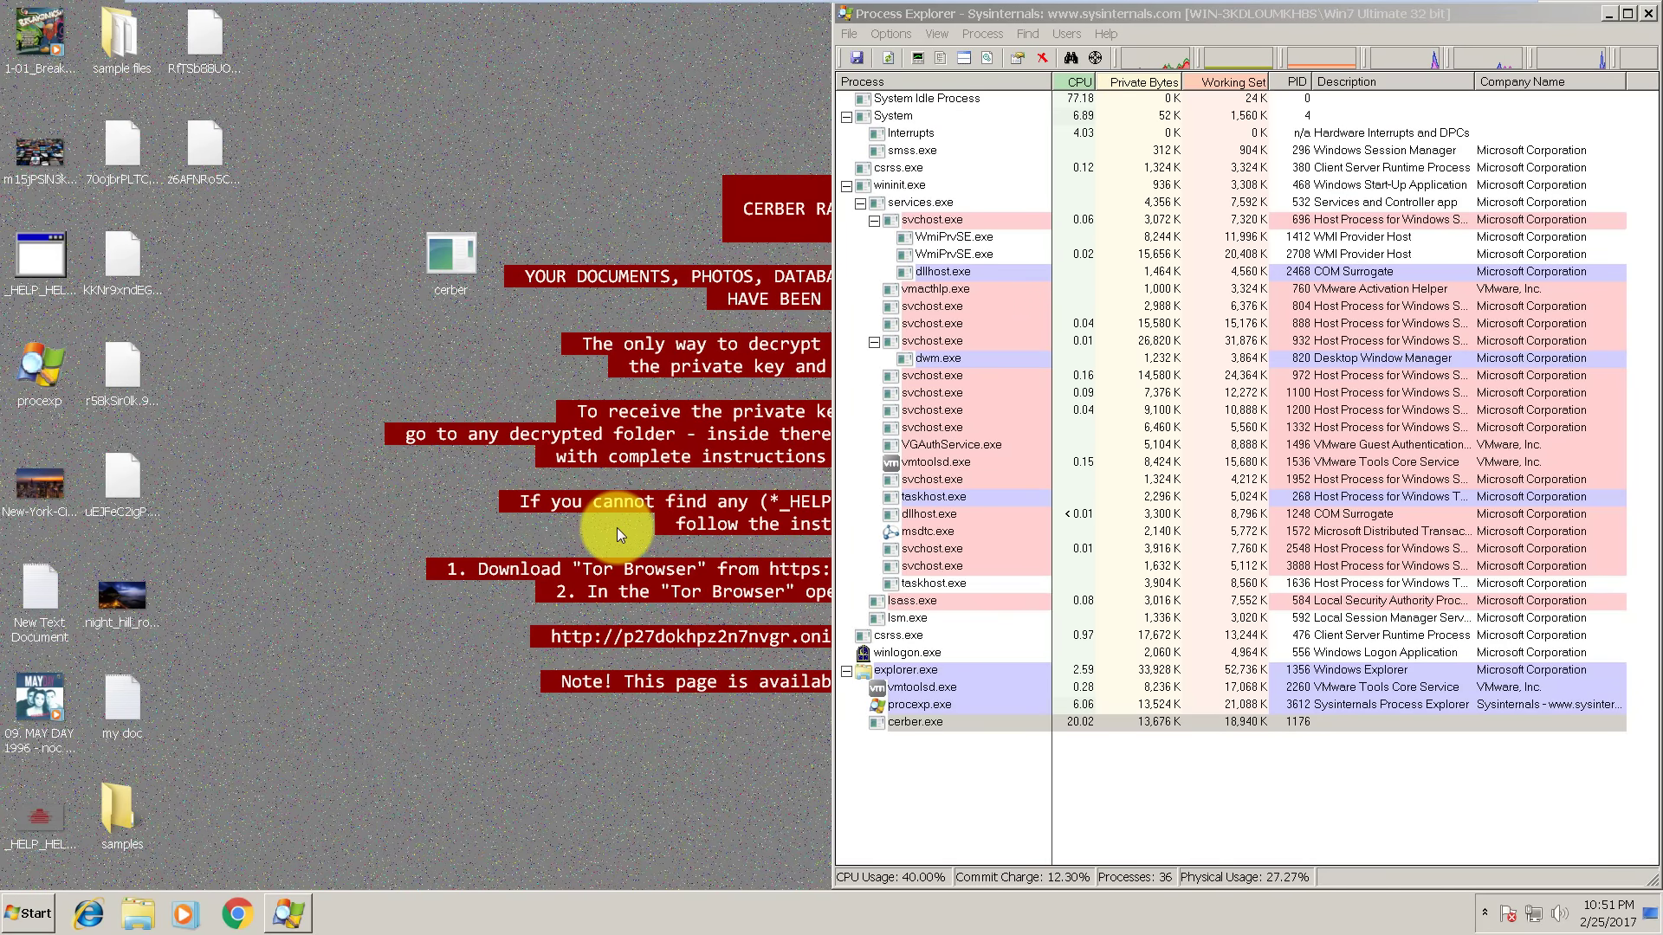
pyautogui.click(1559, 913)
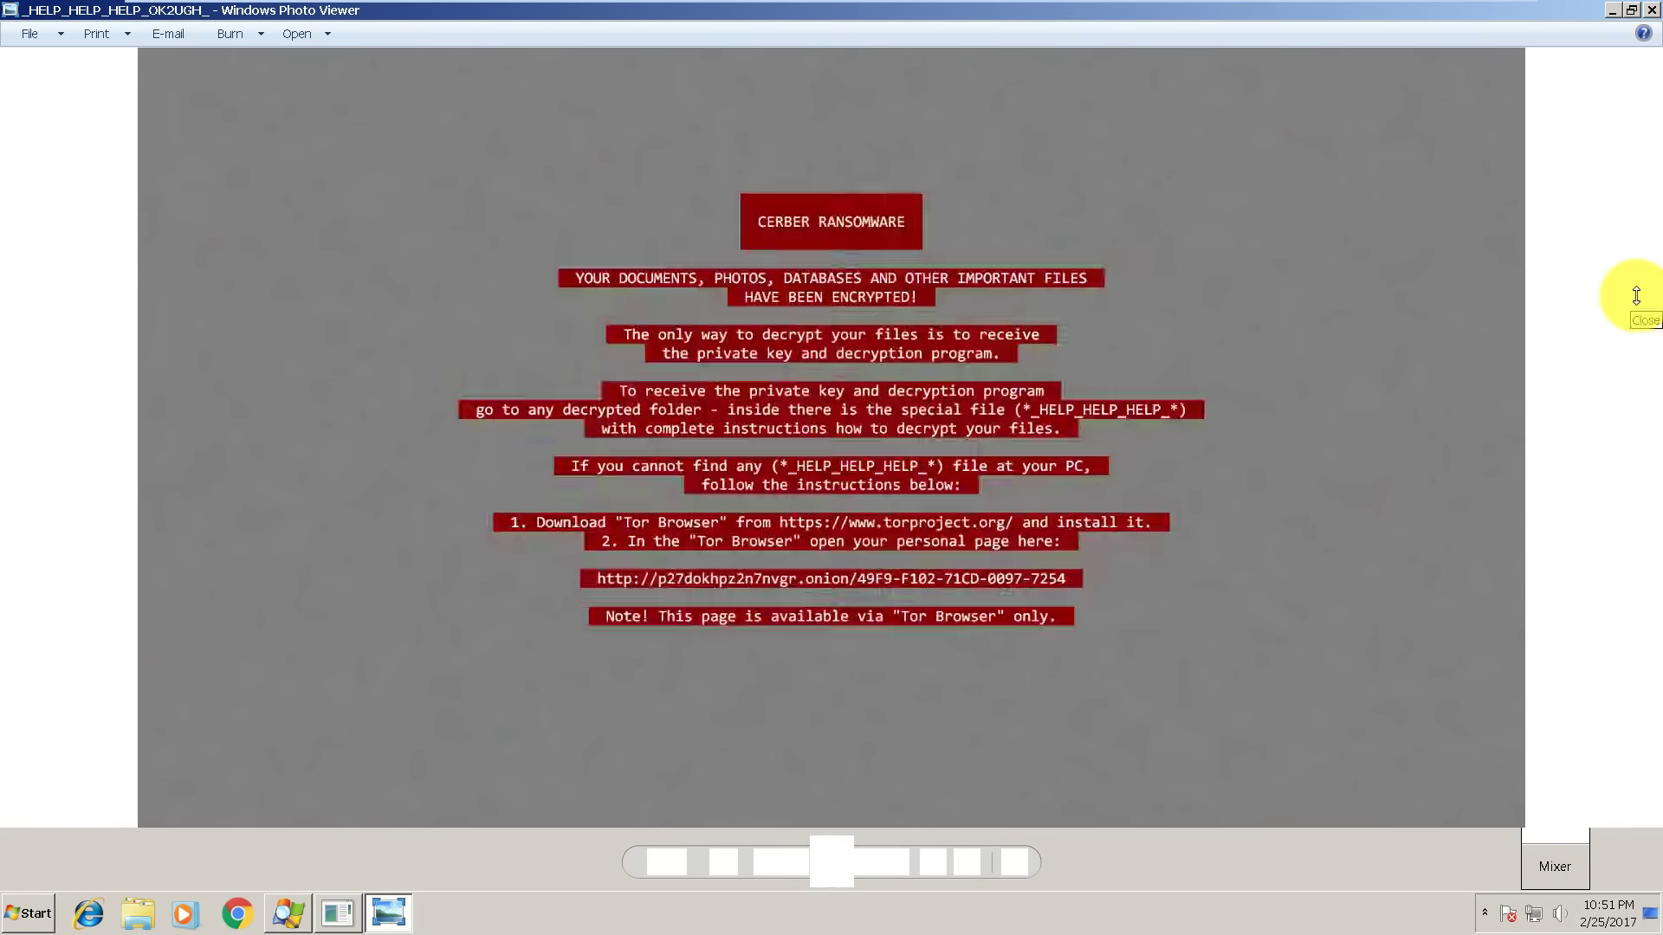
# Close the Cerber note image, its HTML instructions page and Process Explorer, then launch BDAntiRansomware.
pyautogui.click(1636, 295)
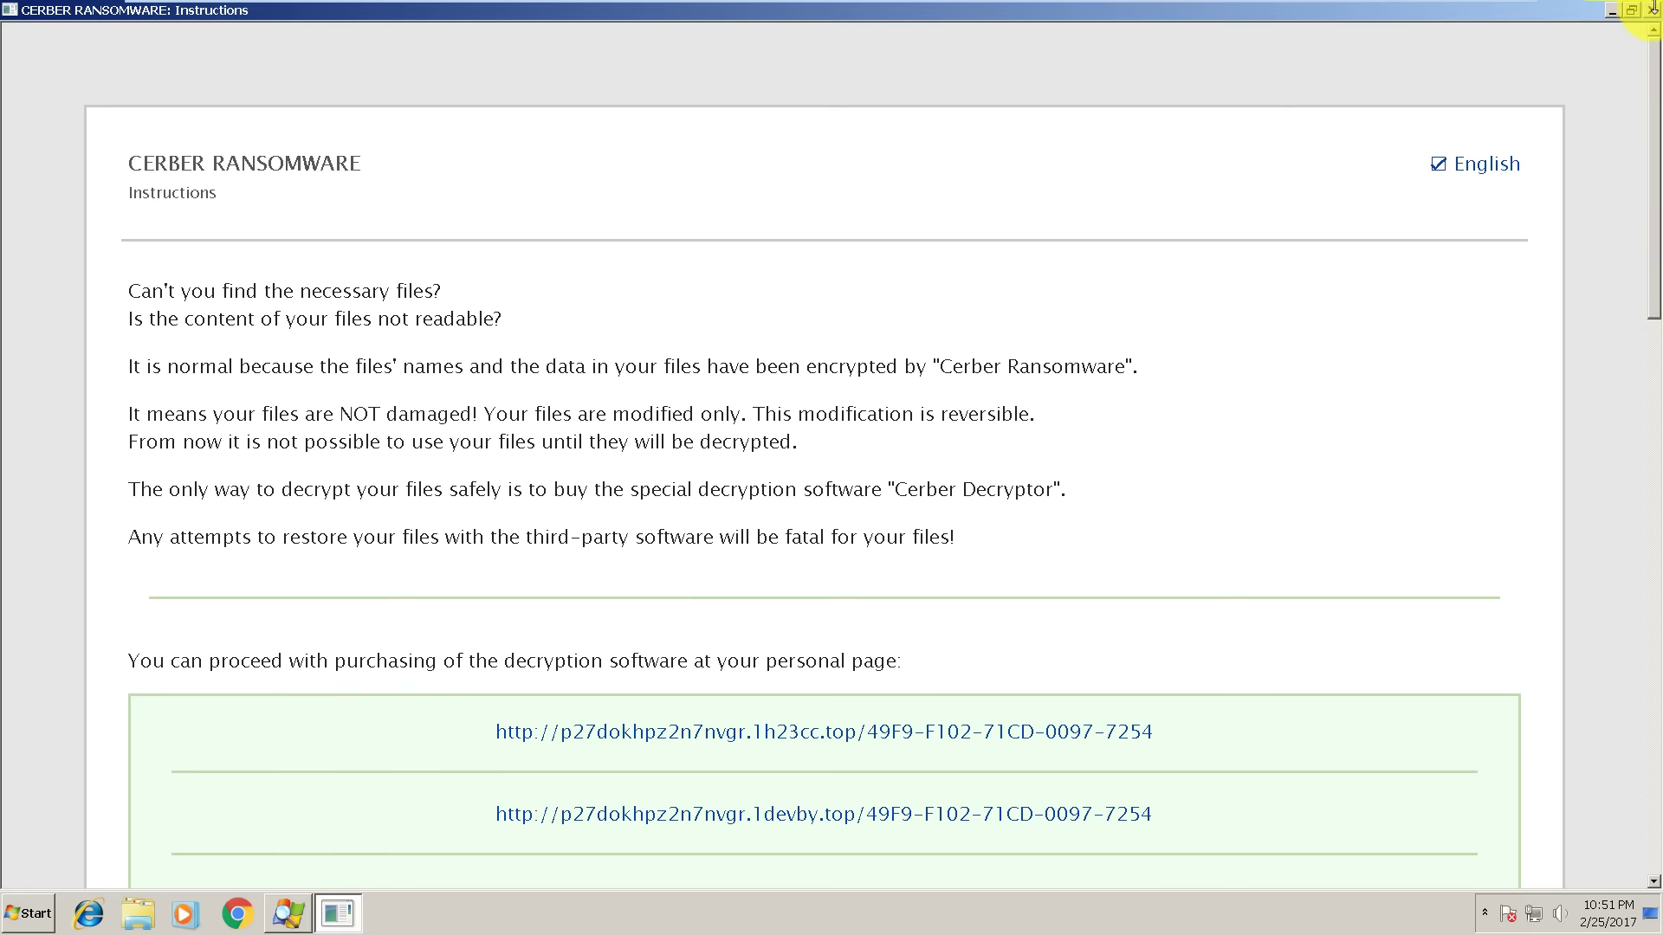
pyautogui.click(1650, 8)
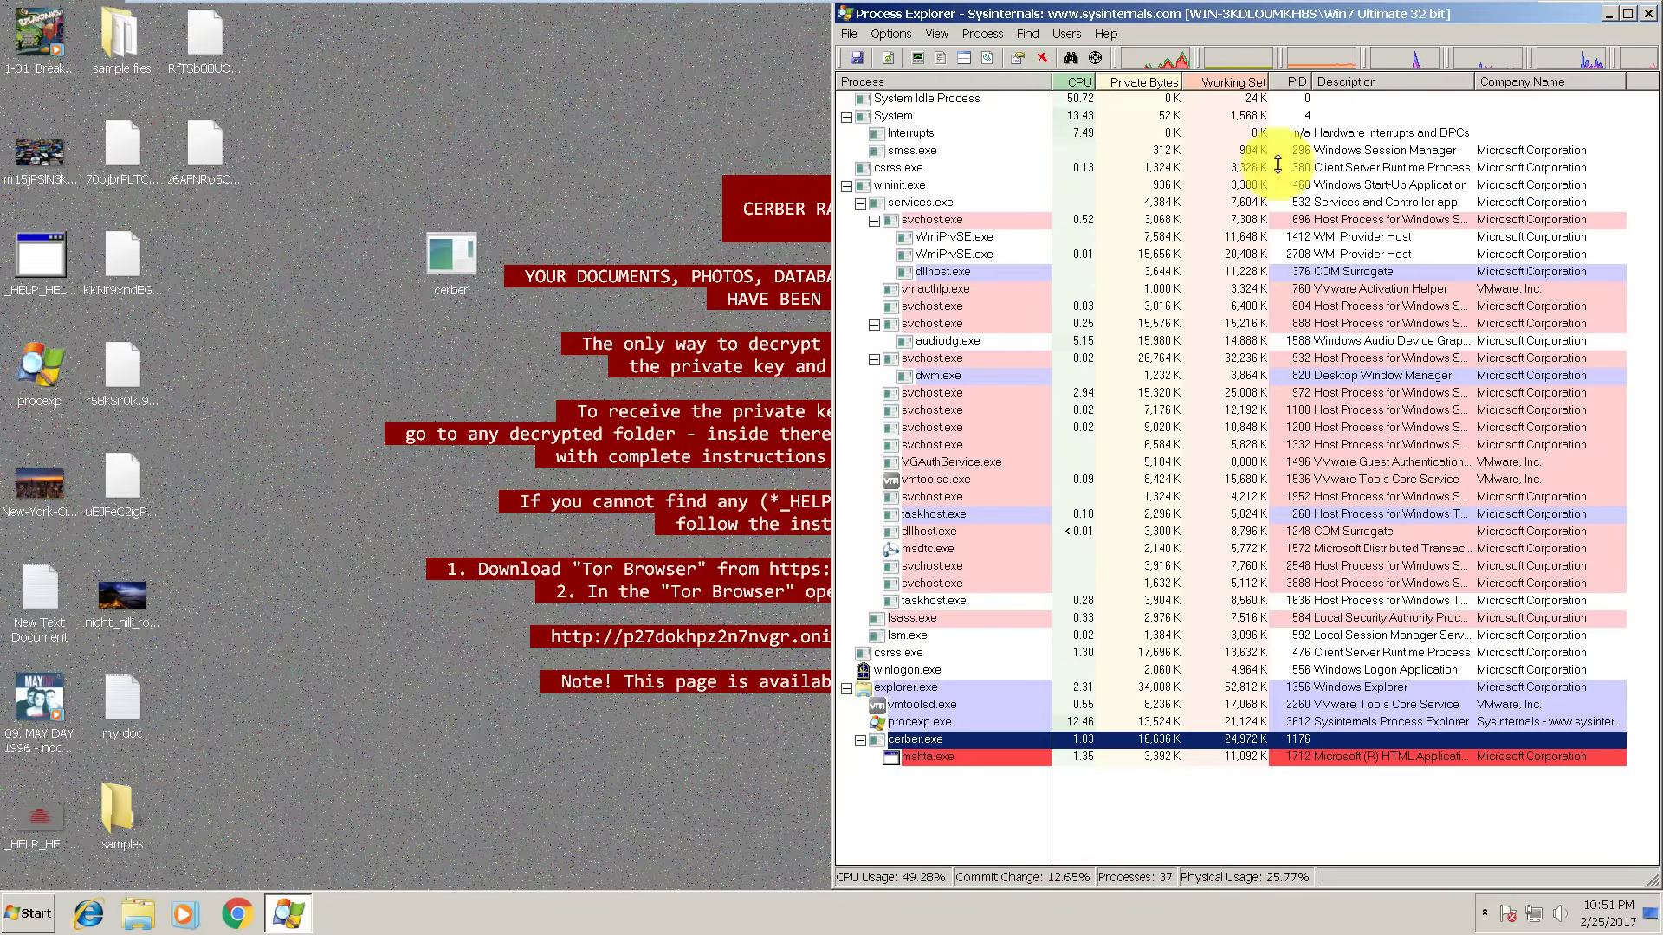
pyautogui.click(1647, 14)
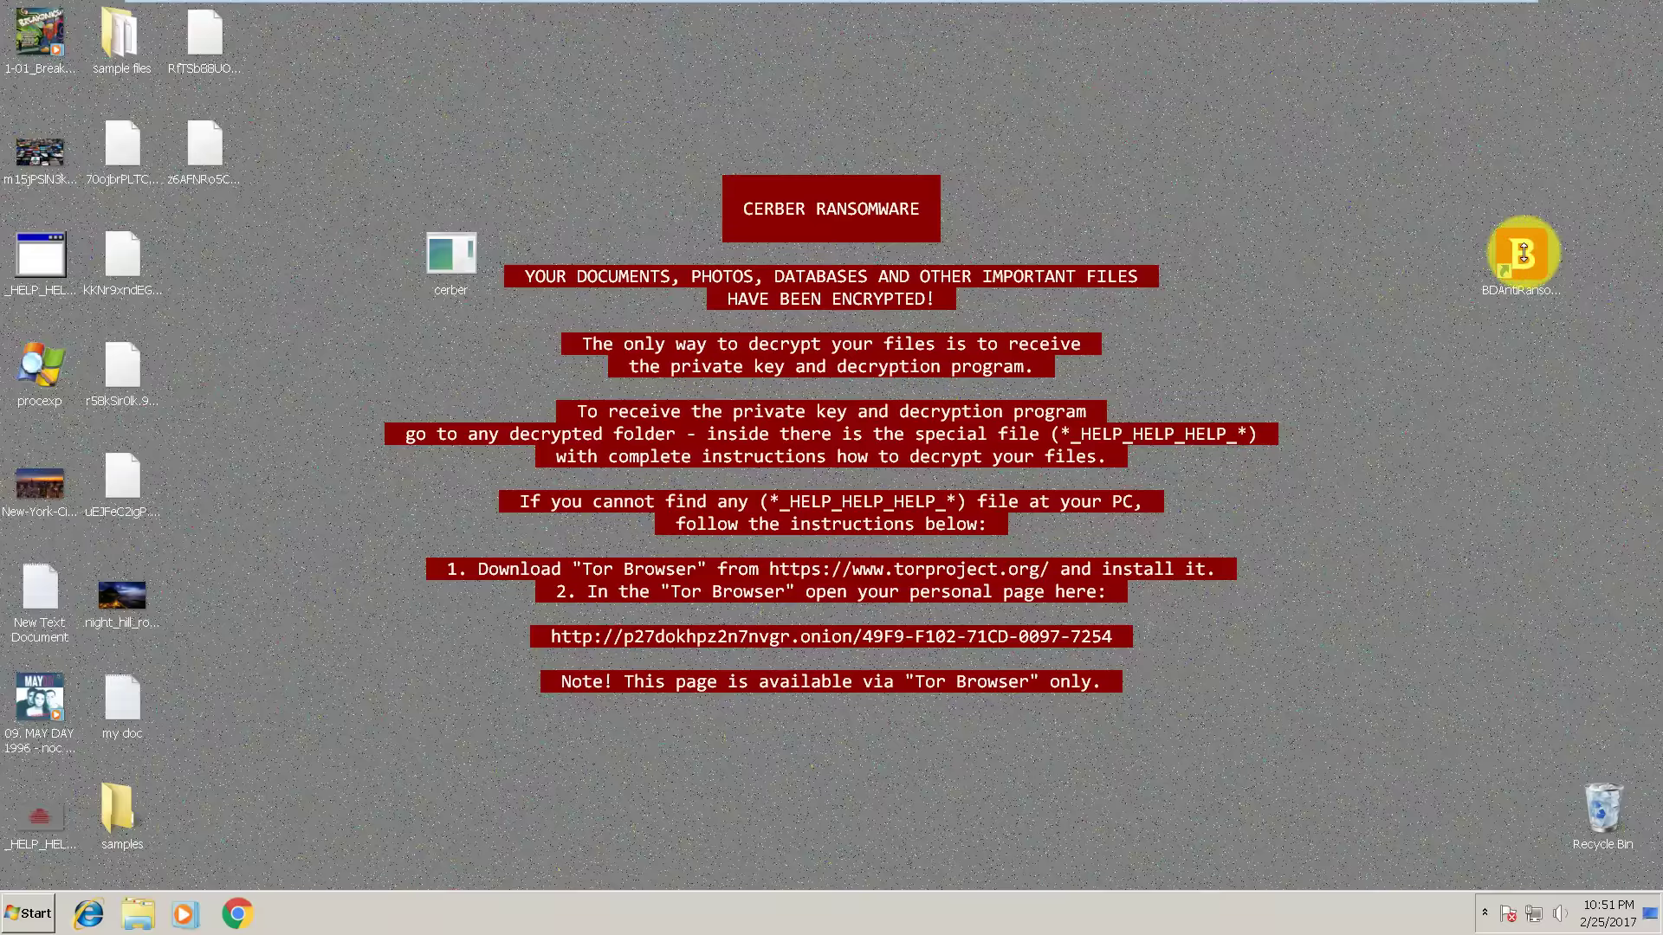
pyautogui.click(1520, 253)
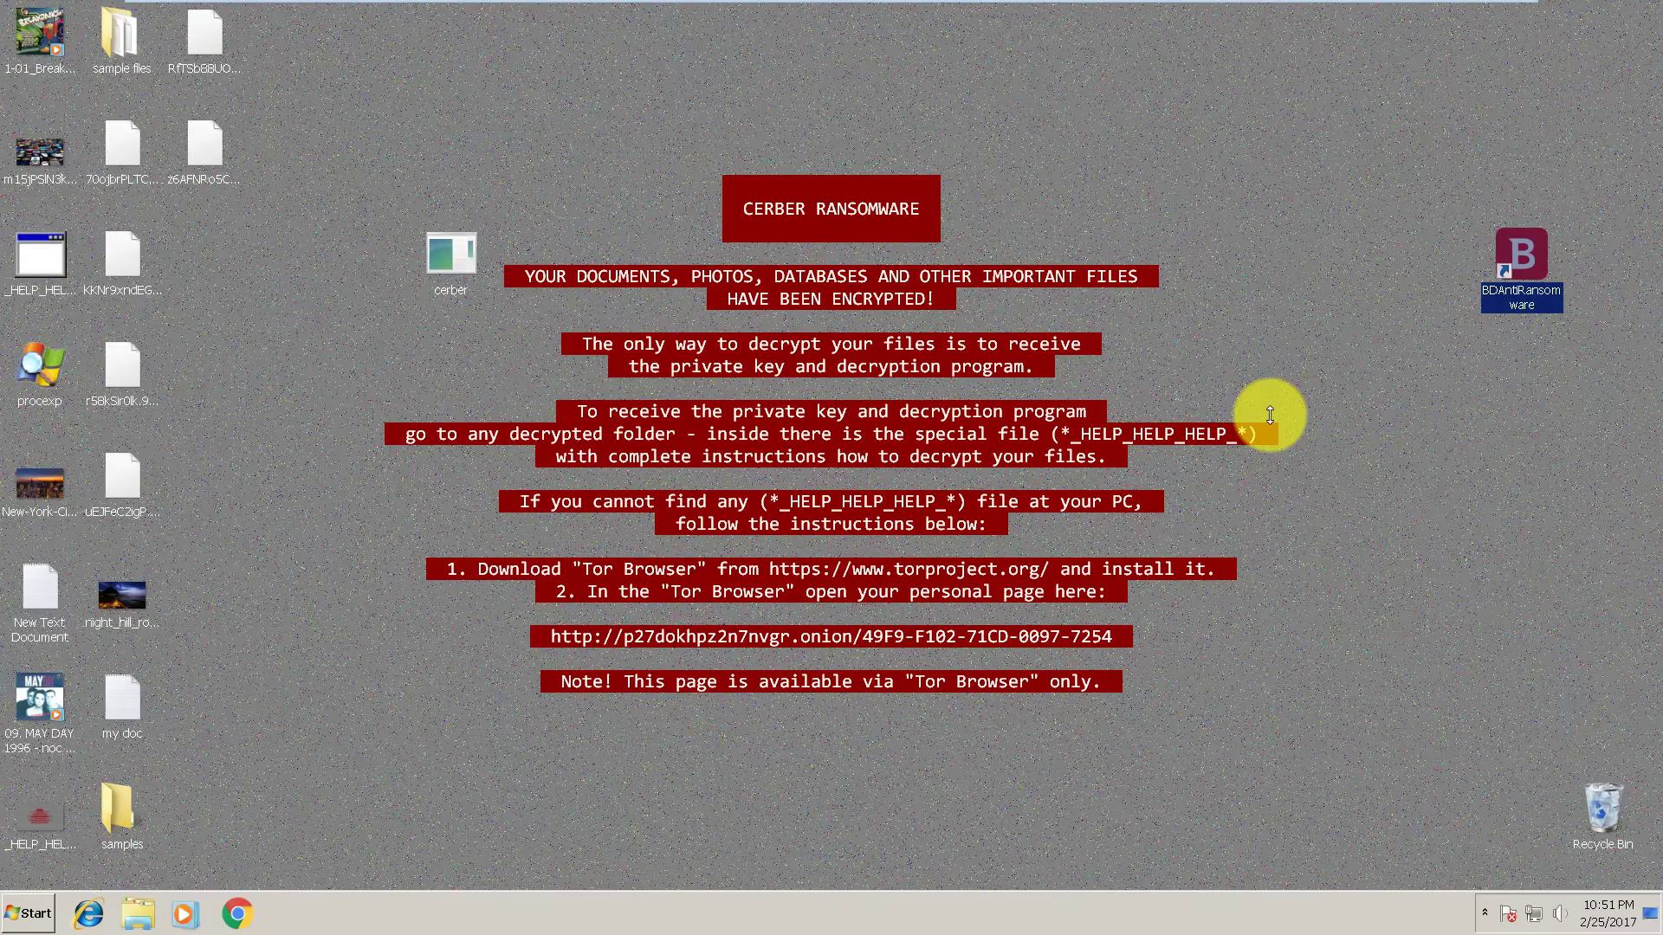